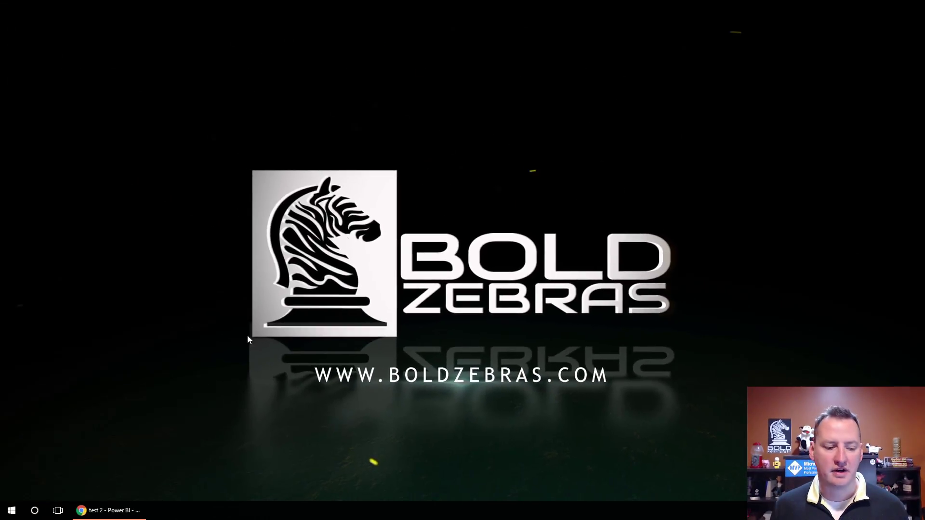
left_click(109, 512)
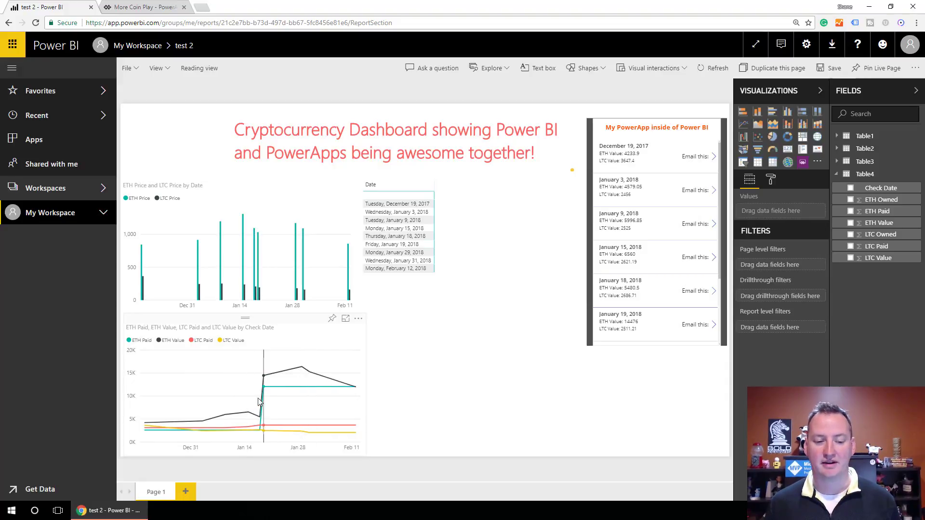
mouse_move(263, 395)
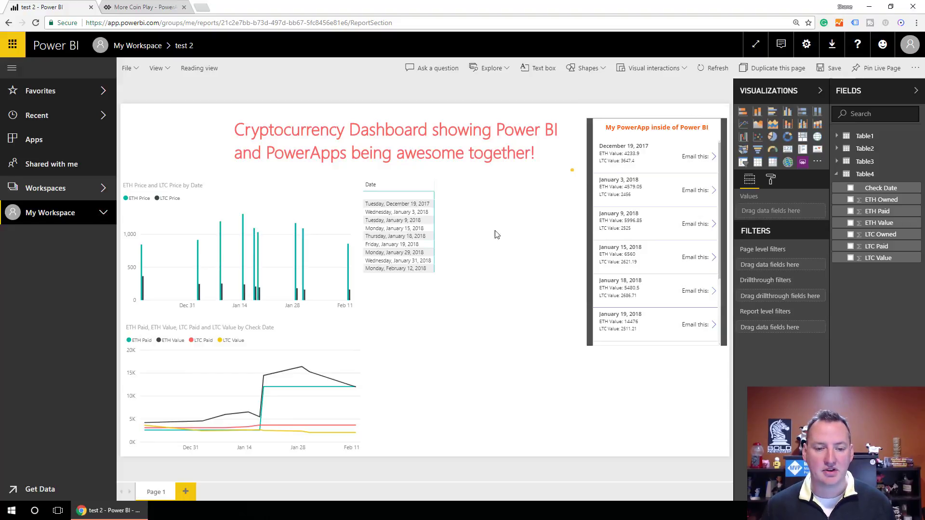
- Filter the report to February 12, 2018 and narrow the PowerApp list to that entry
left_click_drag(396, 245, 407, 288)
left_click(400, 268)
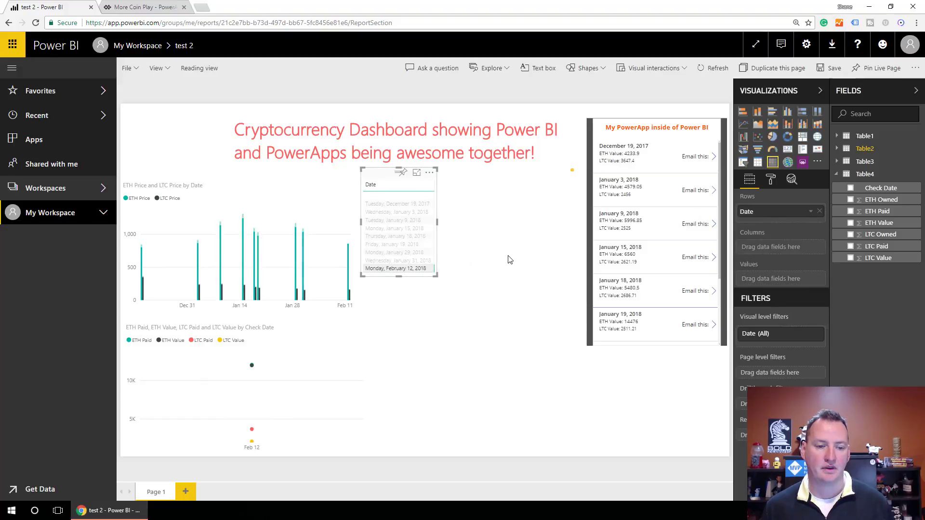
left_click(349, 292)
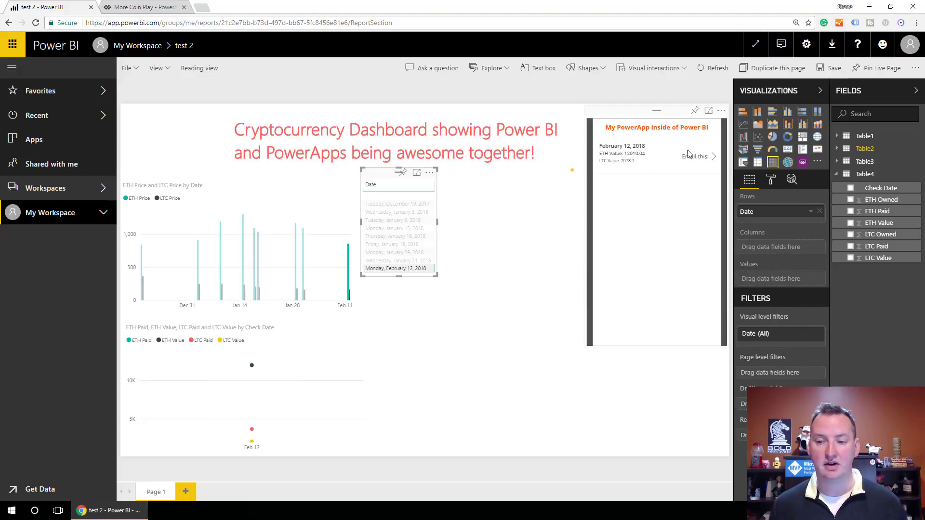
- Append 'Other stuff' to the February 12 note on the email screen and send it
left_click(714, 158)
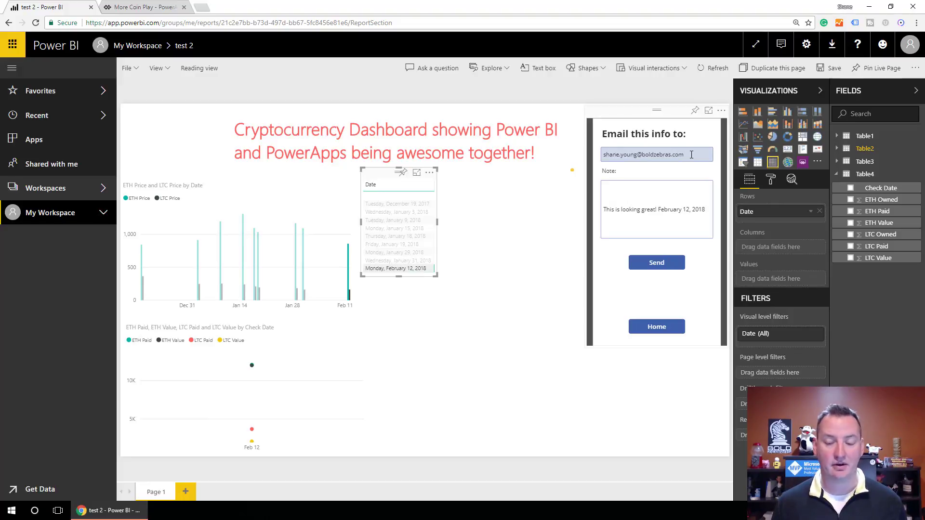
double_click(661, 209)
left_click_drag(693, 209, 705, 211)
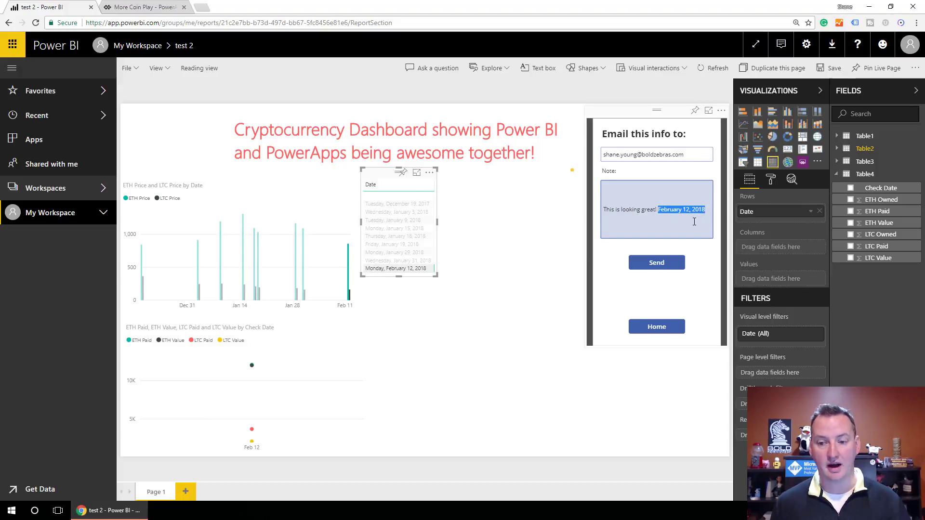
left_click(693, 224)
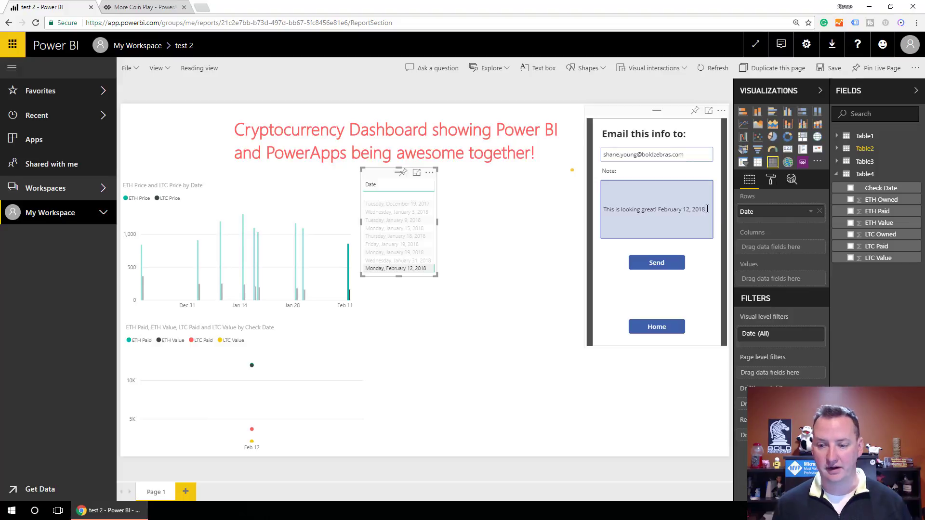
left_click(707, 209)
type("Other s")
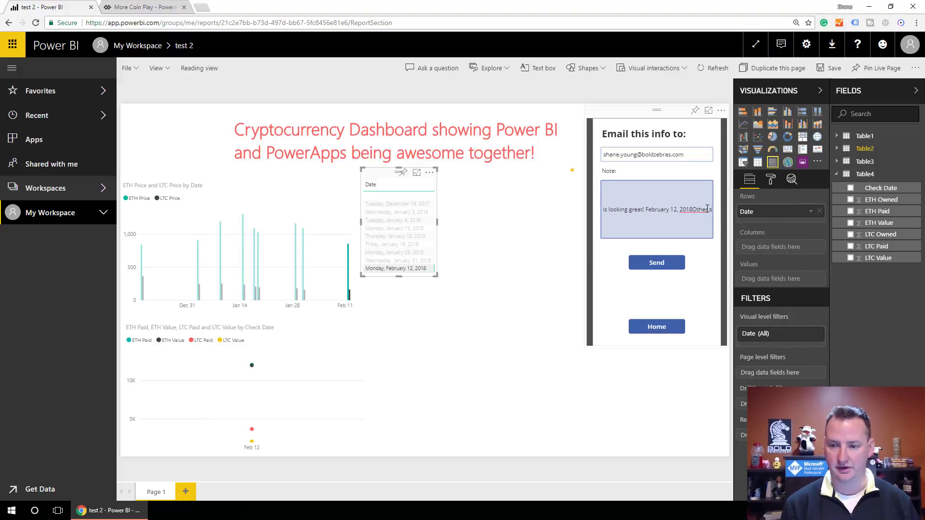
type("tuff")
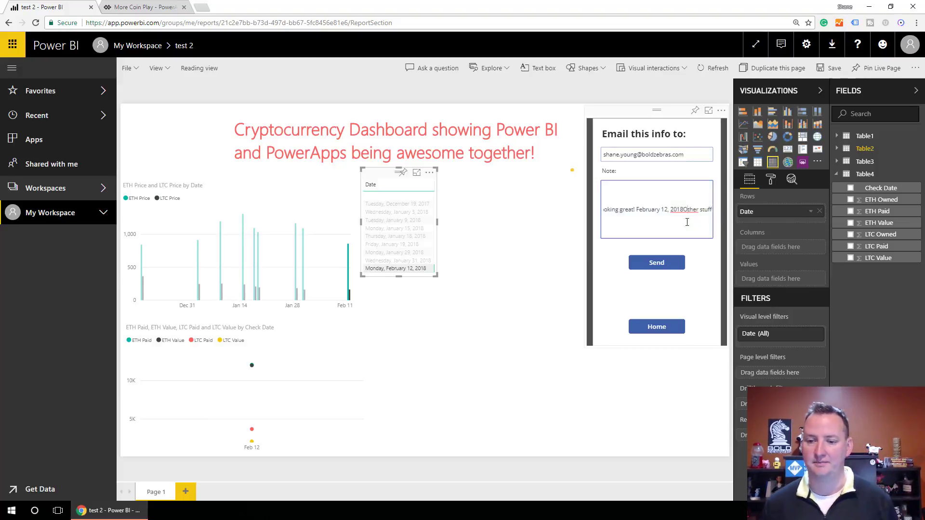
left_click(654, 263)
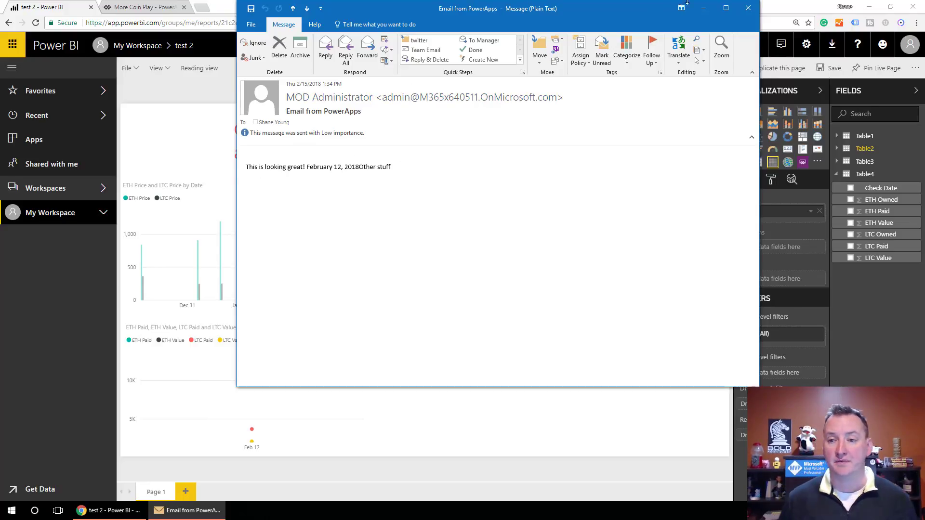
left_click(748, 8)
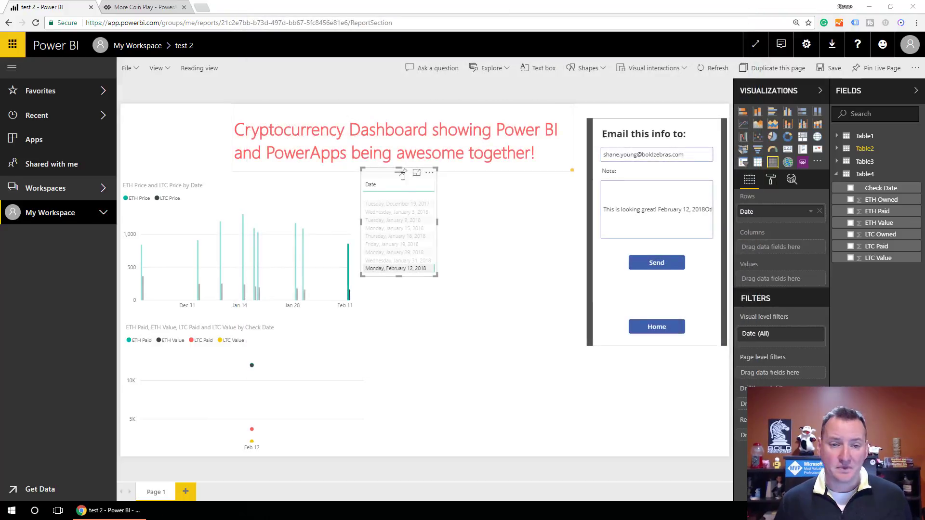
- Deselect the slicer, return the PowerApp to Home, and clear the February 12, 2018 filter
left_click(497, 375)
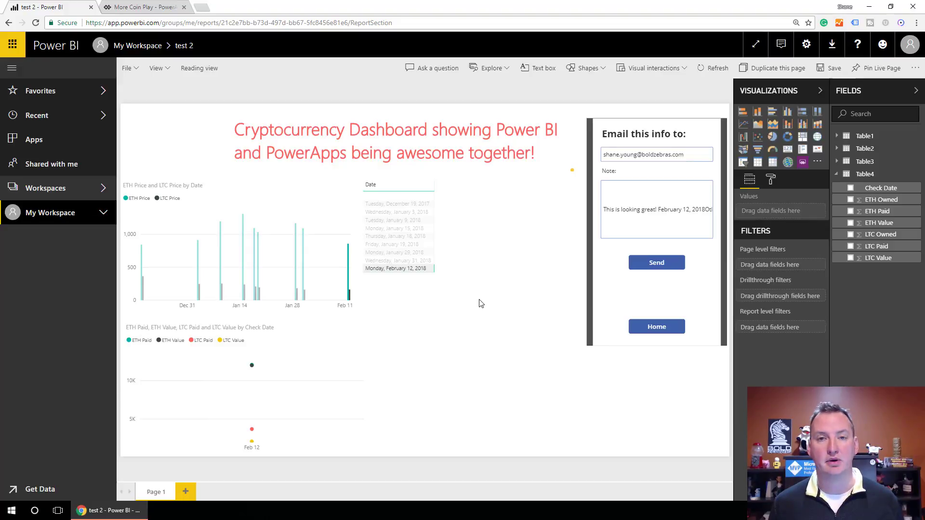
left_click(667, 327)
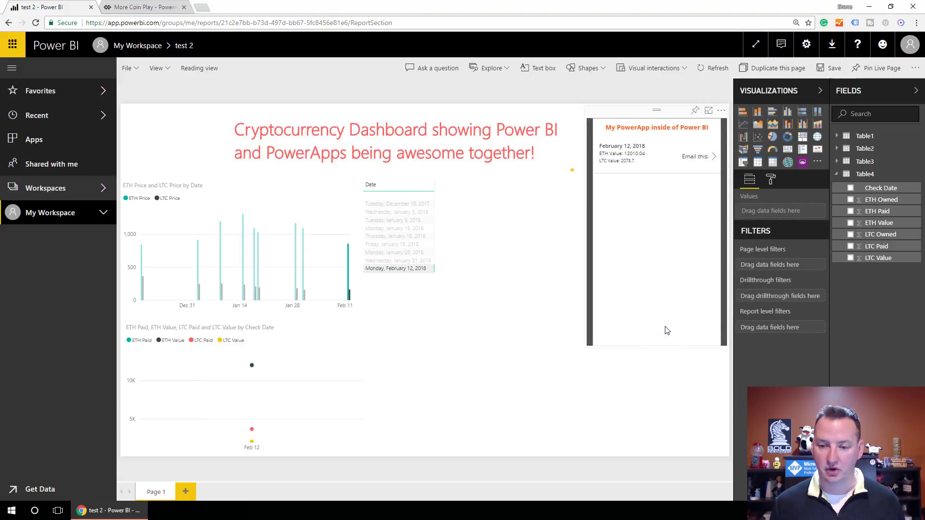
left_click(404, 270)
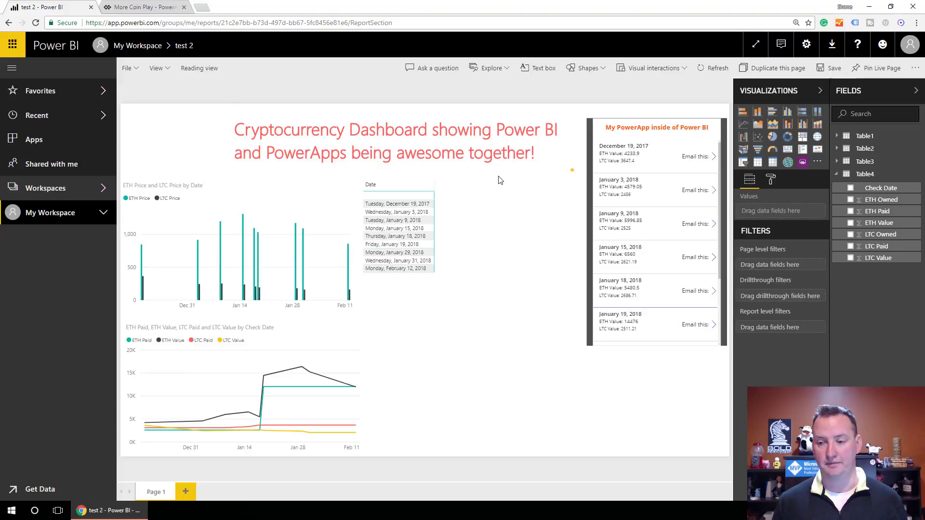
- Delete the PowerApps custom visual from the report, then choose Import from marketplace
right_click(801, 166)
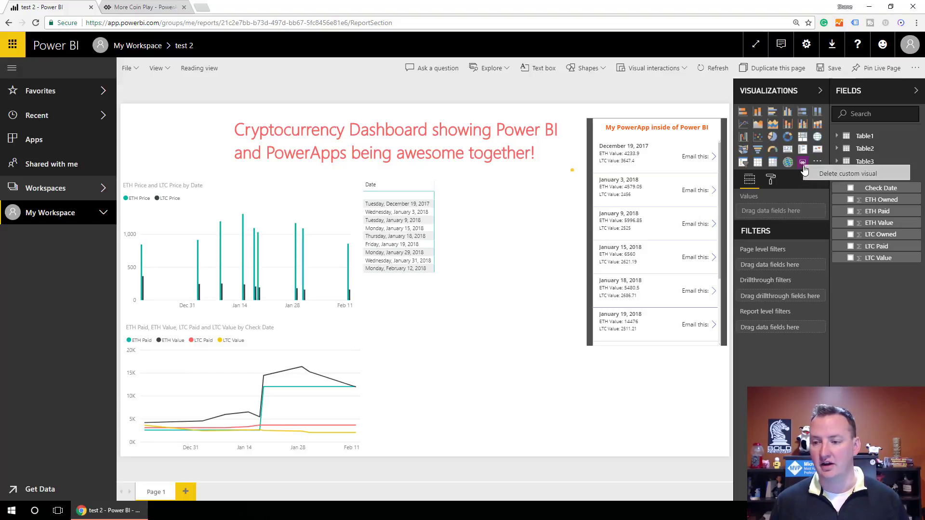
left_click(836, 176)
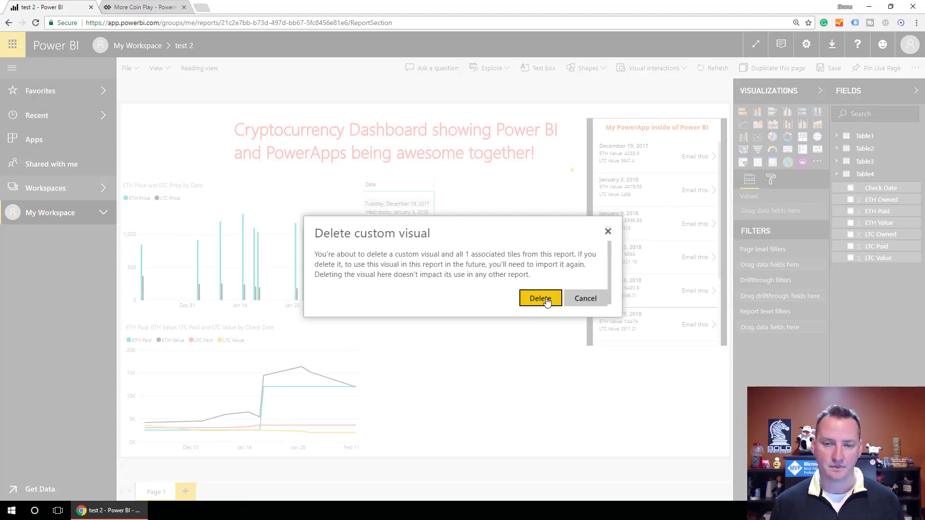
left_click(540, 299)
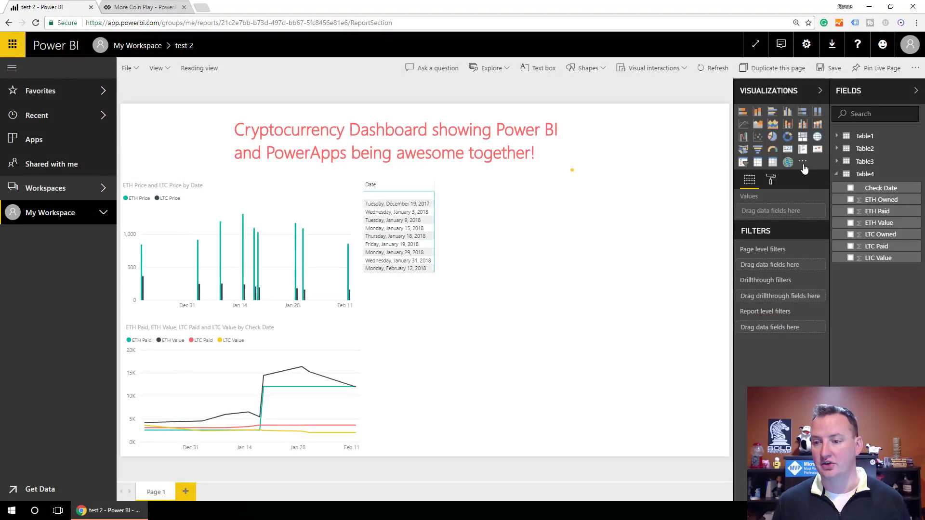
left_click(803, 163)
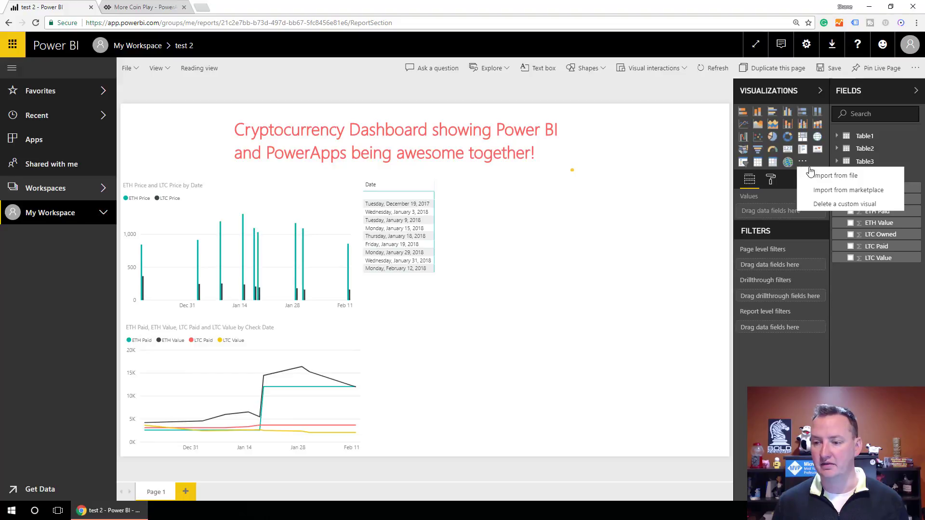
left_click(837, 191)
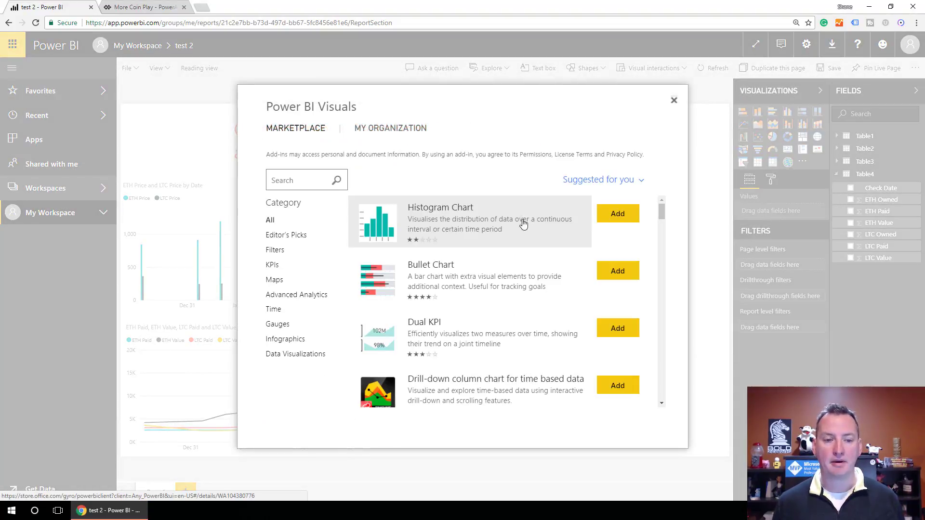
- Search the marketplace for 'powerapps' and add the PowerApps (Preview) visual
left_click(300, 186)
type("po")
key("Down")
key("Return")
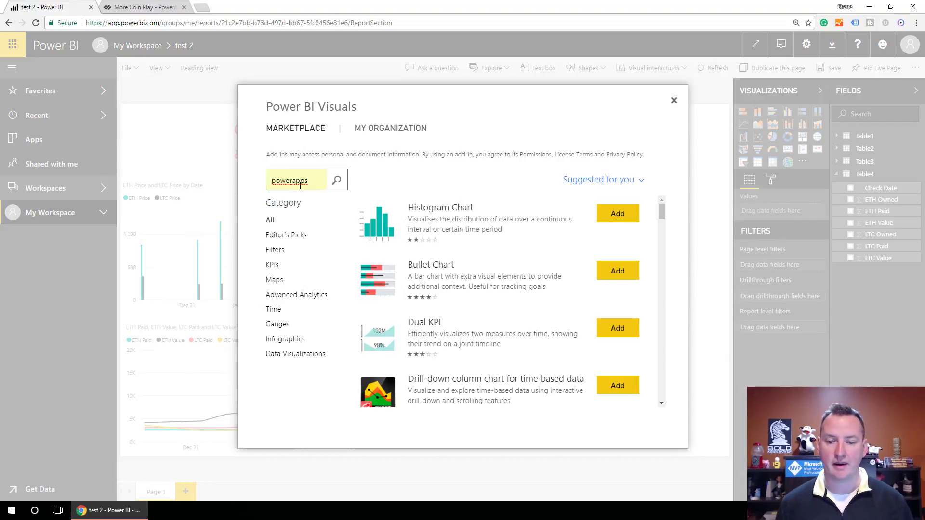
left_click(336, 180)
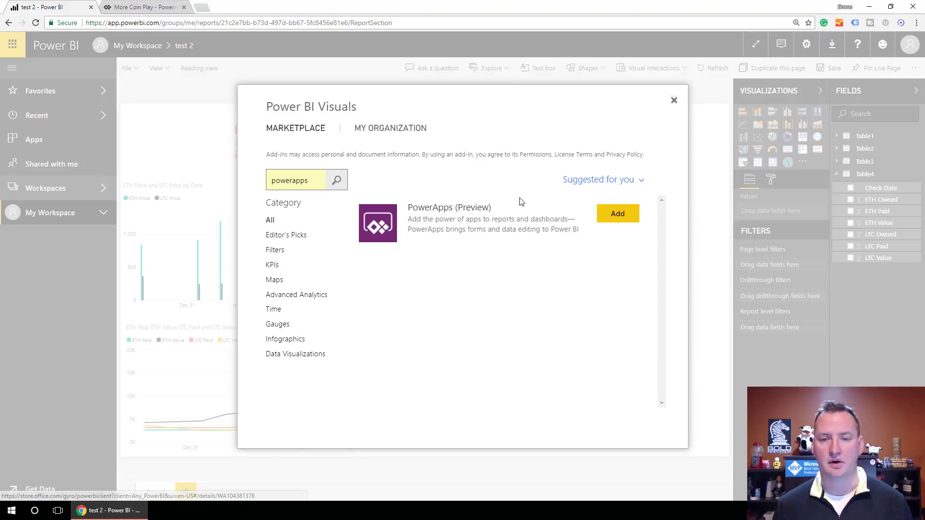
left_click(610, 217)
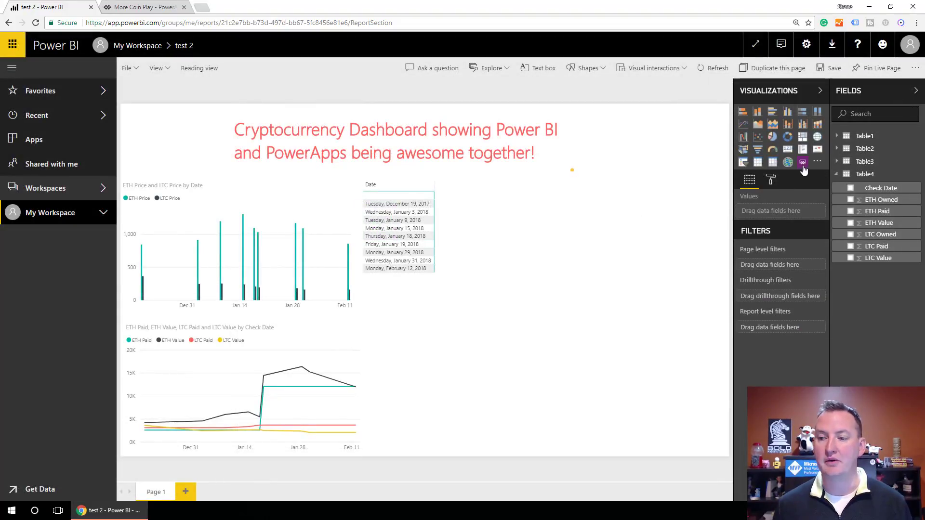
- Place a PowerApps visual fed by Table4's Check Date, ETH Value and LTC Value
left_click(803, 165)
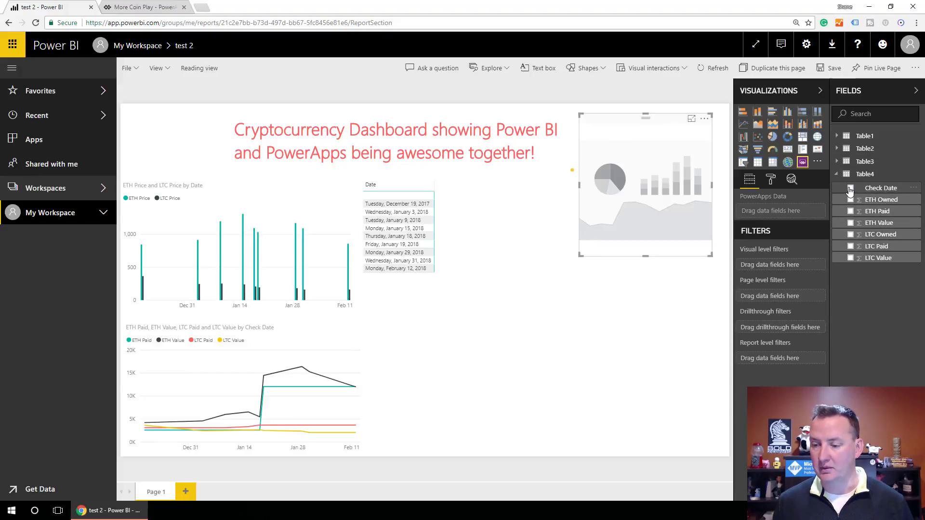
left_click(850, 189)
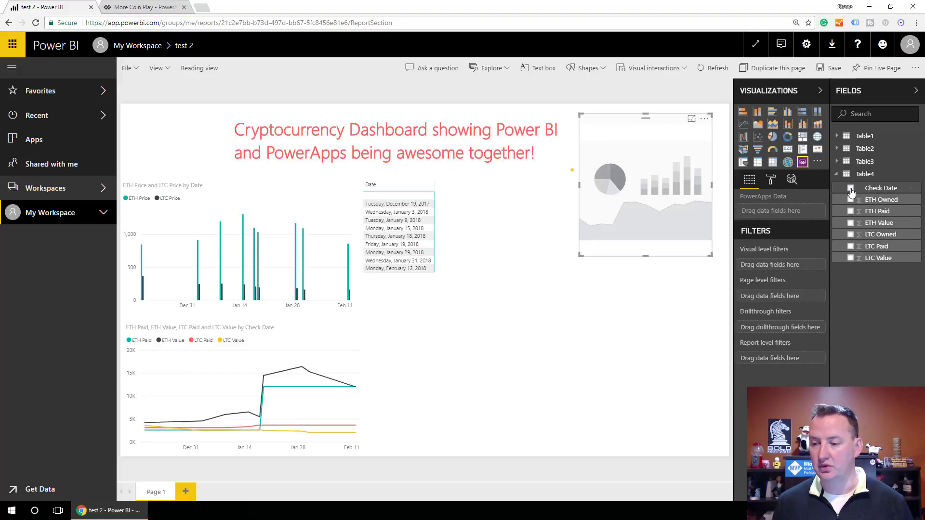
left_click(851, 222)
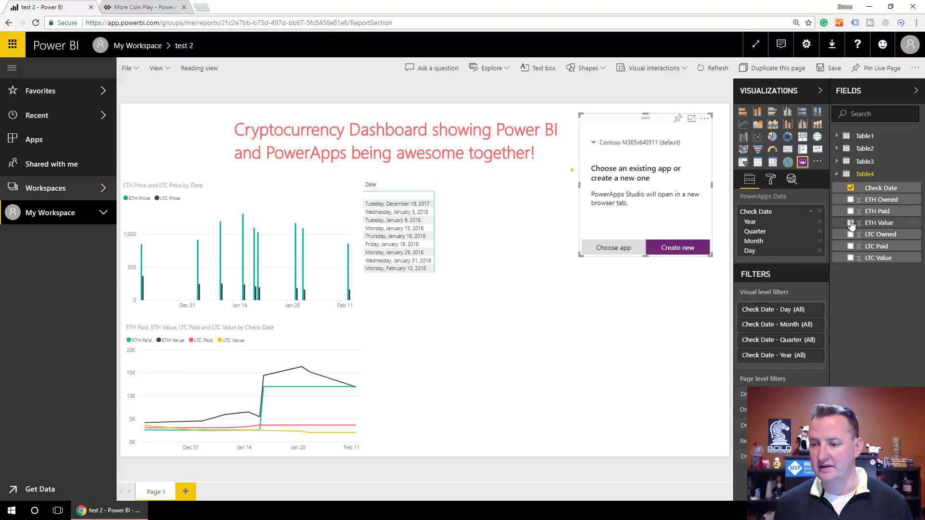
left_click(851, 258)
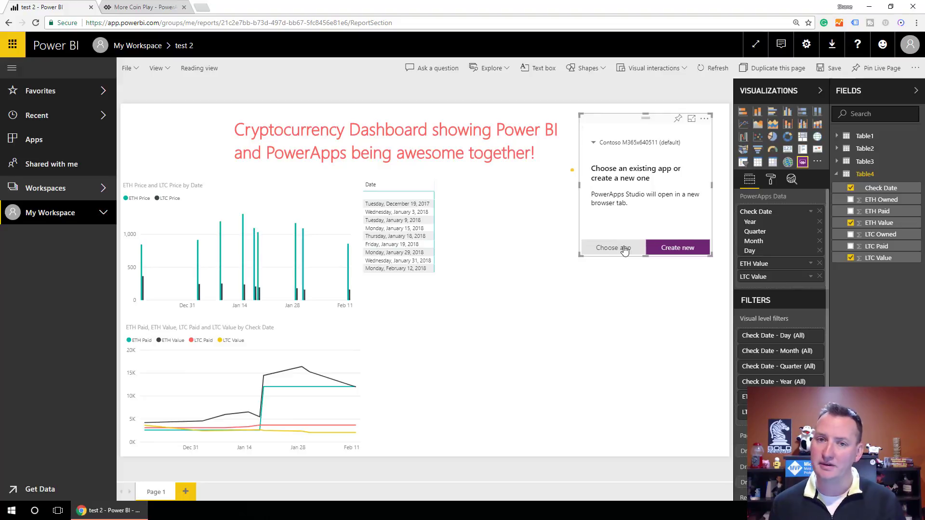
- Create a new app from the PowerApps visual and skip the Welcome to PowerApps Studio dialog
left_click(677, 248)
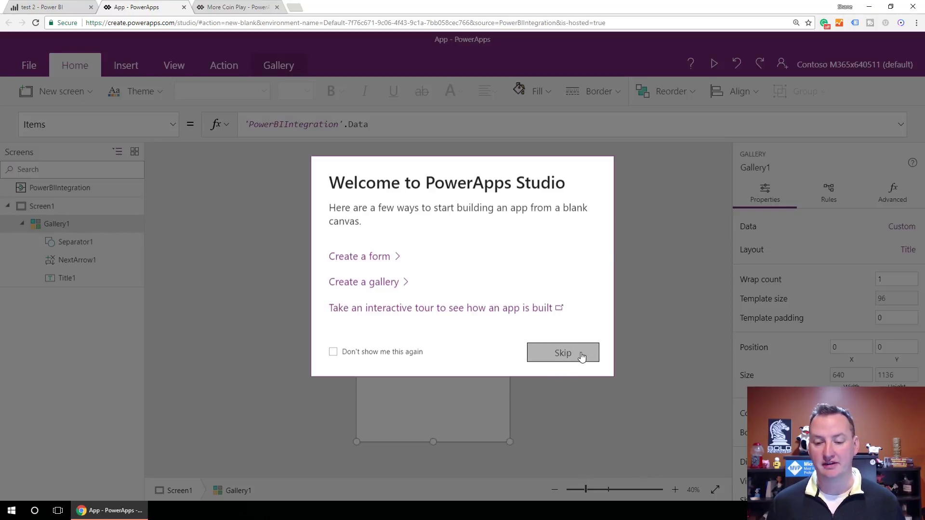
left_click(562, 353)
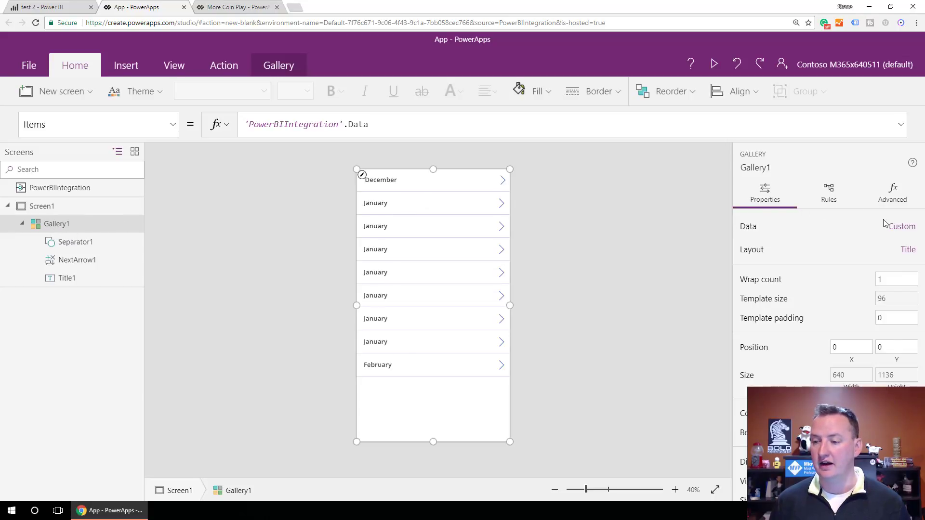
- Switch the gallery layout to 'Title, subtitle, and body'
left_click(908, 252)
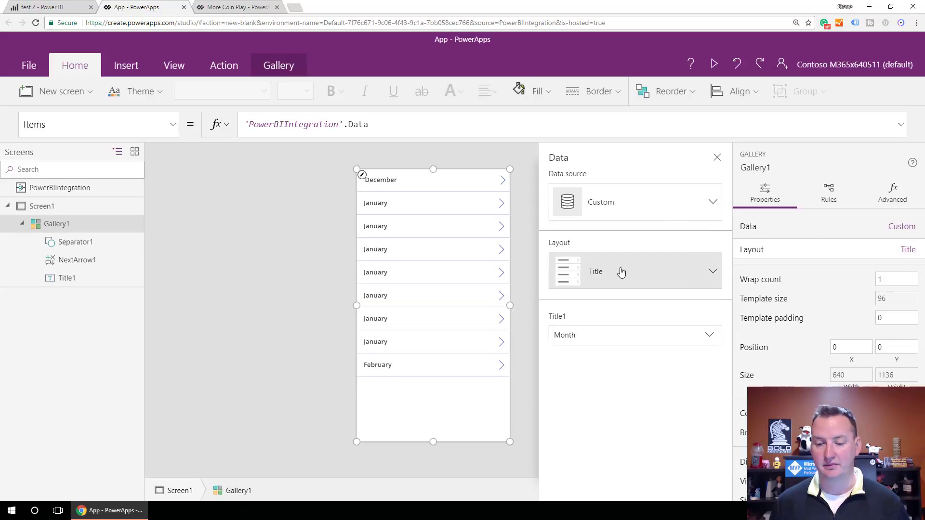
left_click(713, 272)
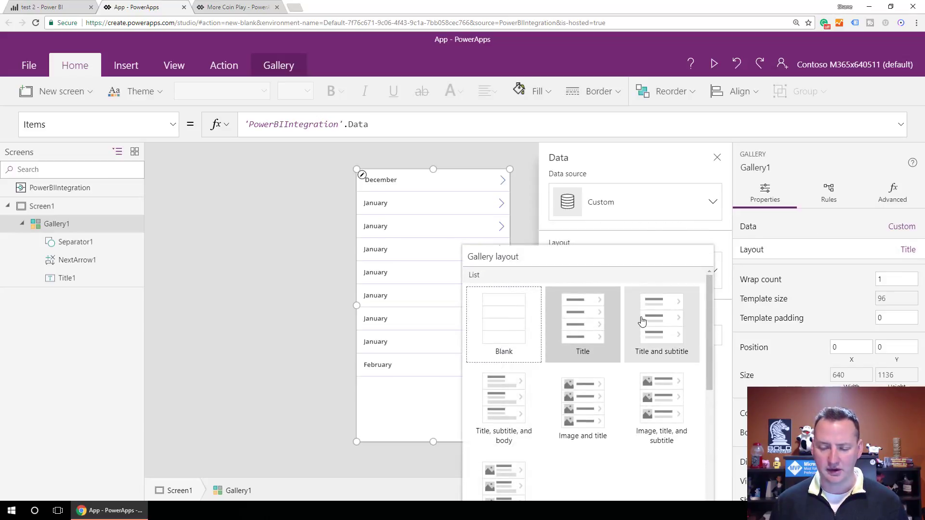
left_click(512, 409)
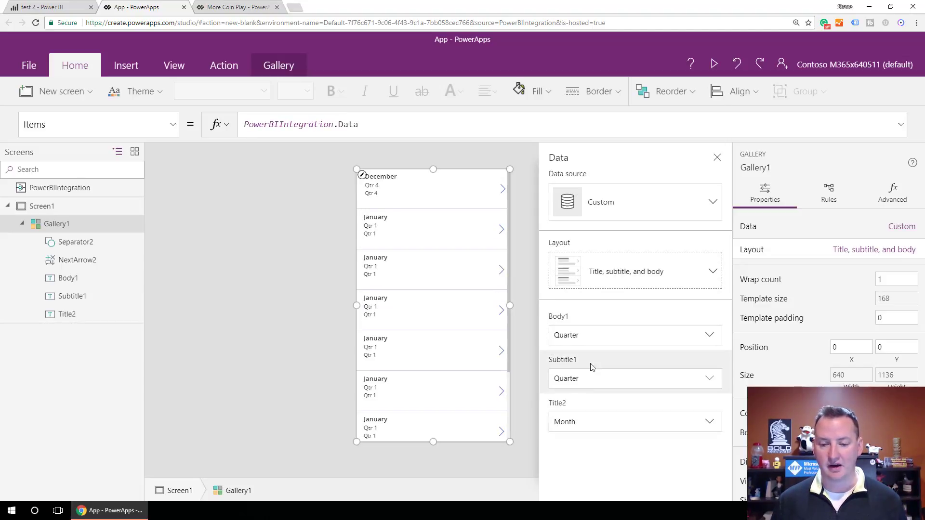
- Set Subtitle1 to ETH Value and Body1 to LTC Value, check the title's fields, then return to Power BI
left_click(600, 379)
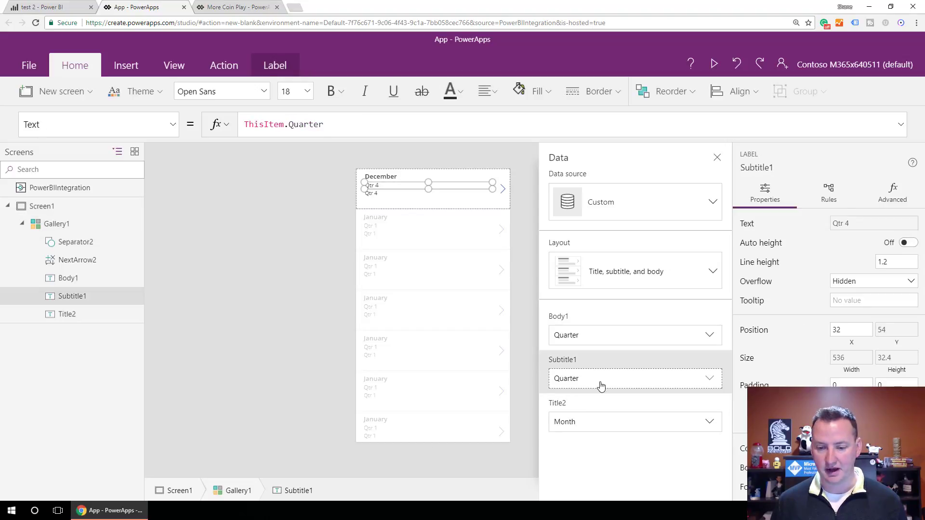
left_click(601, 384)
left_click(585, 446)
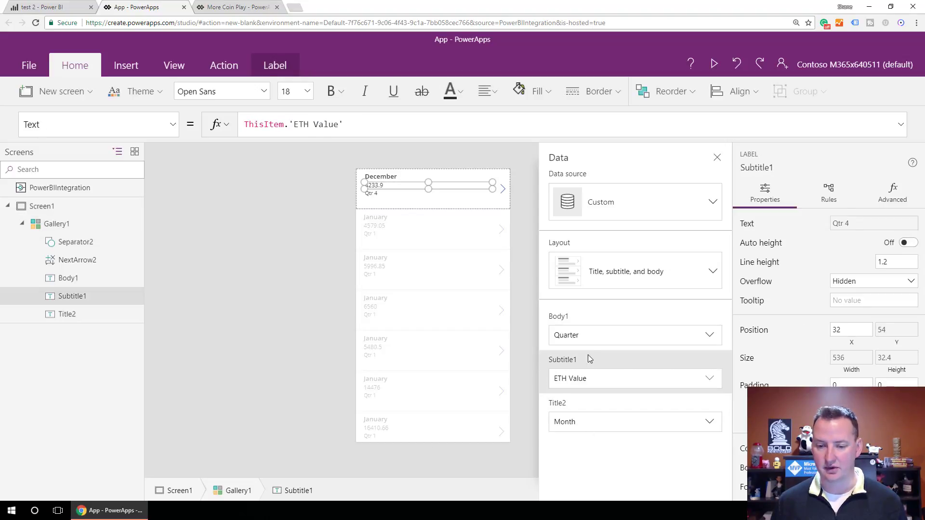
left_click(595, 340)
left_click(596, 339)
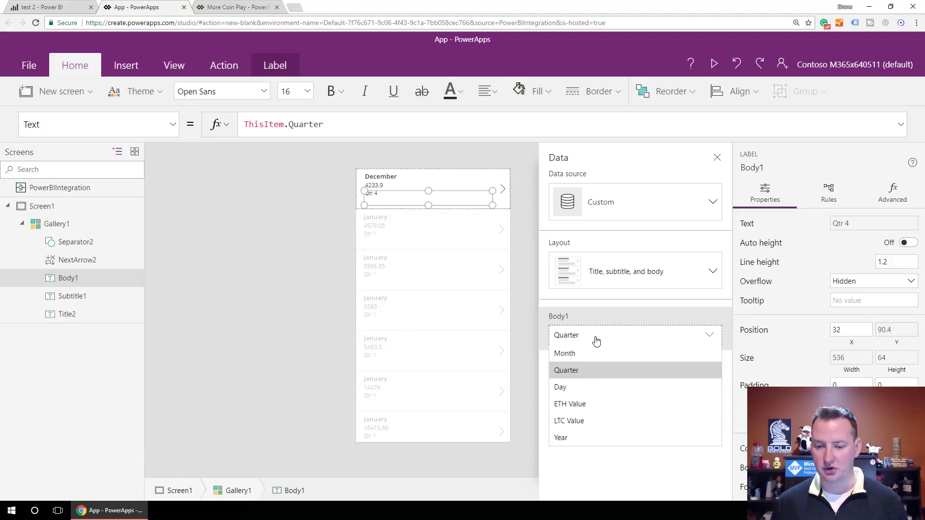
left_click(583, 422)
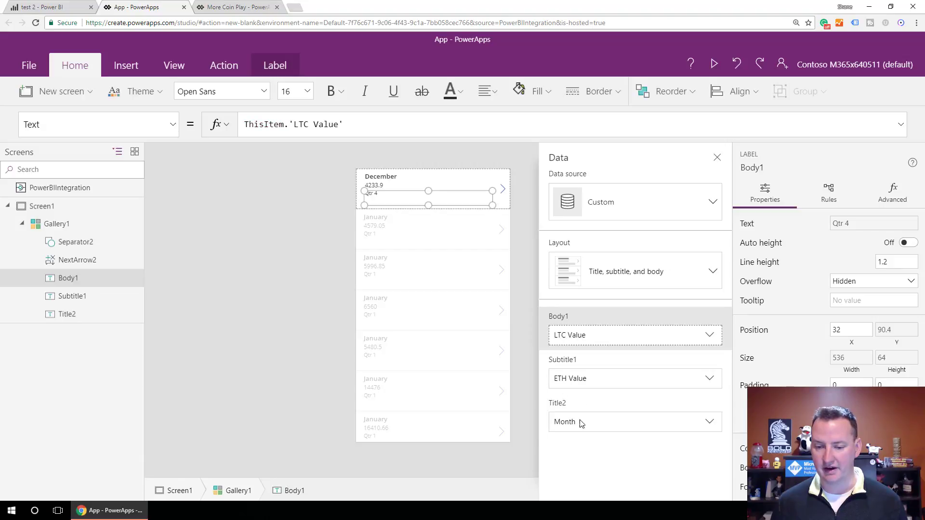
left_click(606, 428)
left_click(606, 427)
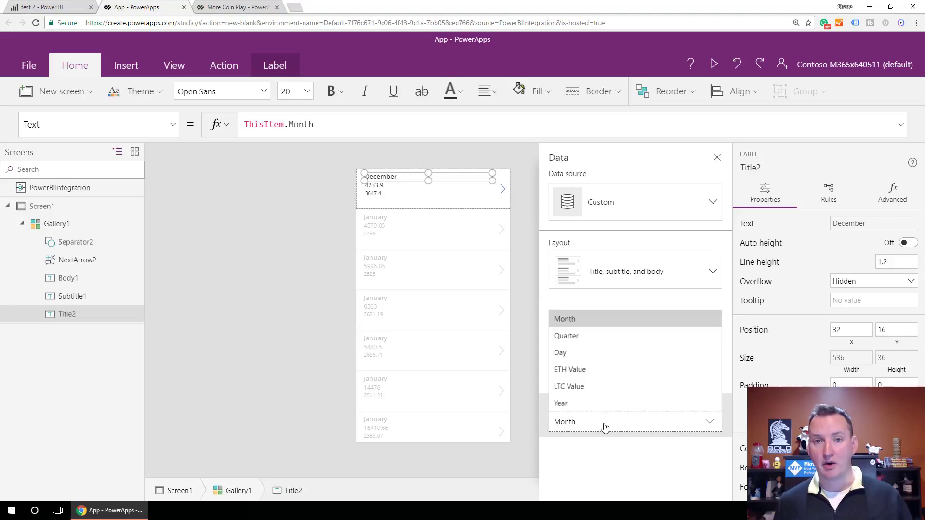
left_click(55, 6)
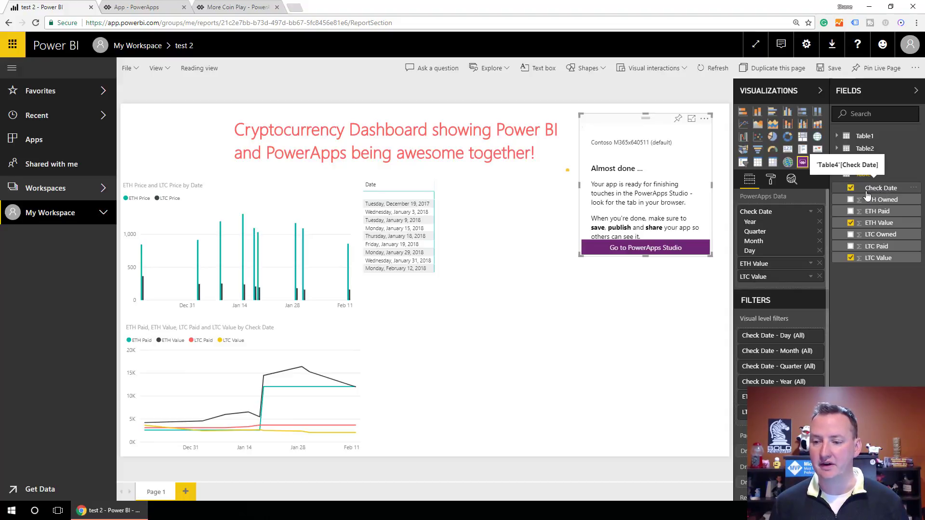
- Open the Check Date field's dropdown in the PowerApps Data well to see its date hierarchy
left_click(812, 213)
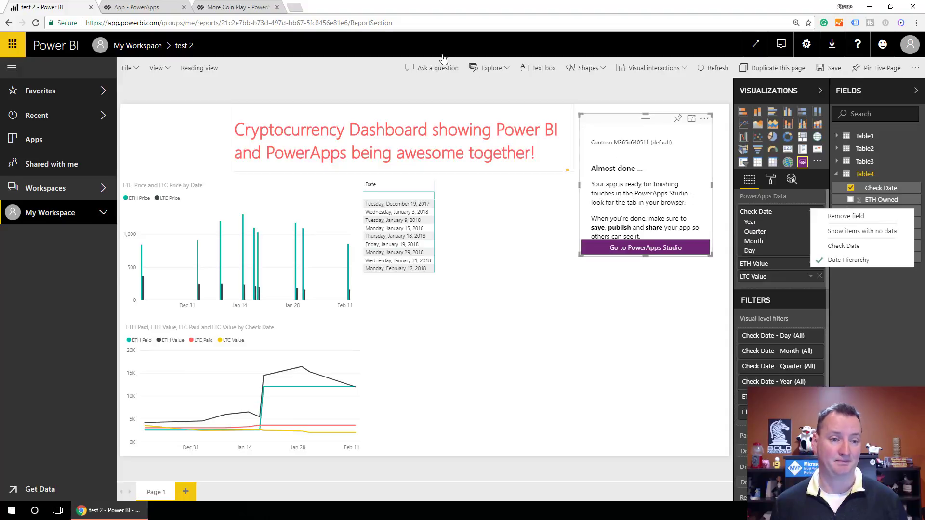
- Return to PowerApps Studio, close the Title2 field list, and edit the ThisItem.Month formula
left_click(128, 8)
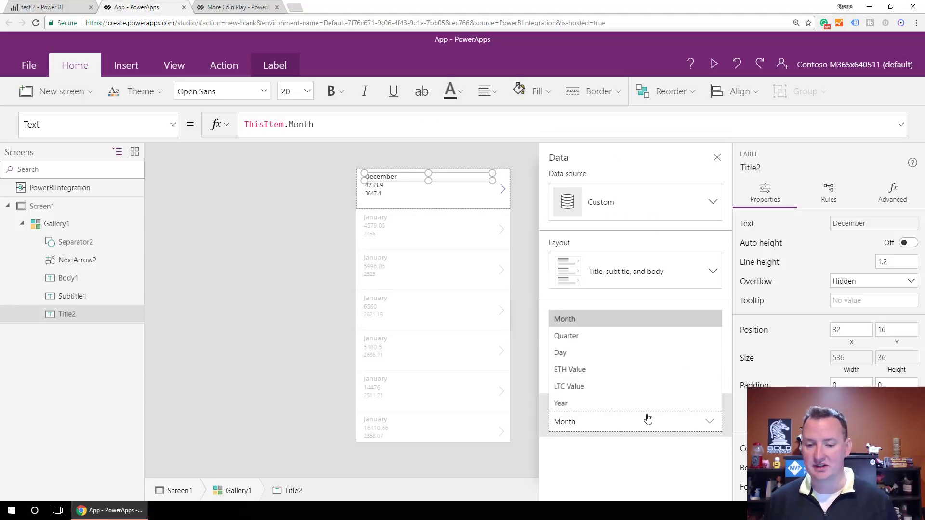
left_click(636, 429)
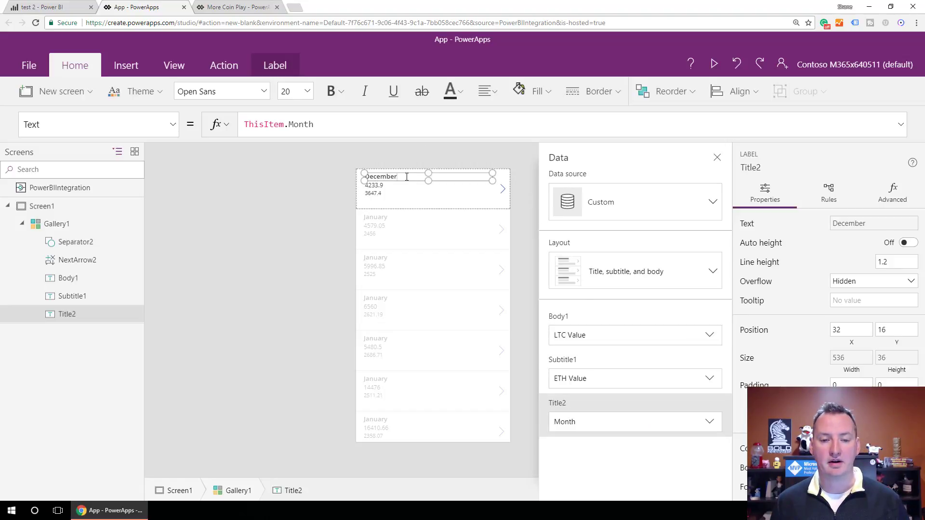
left_click(366, 121)
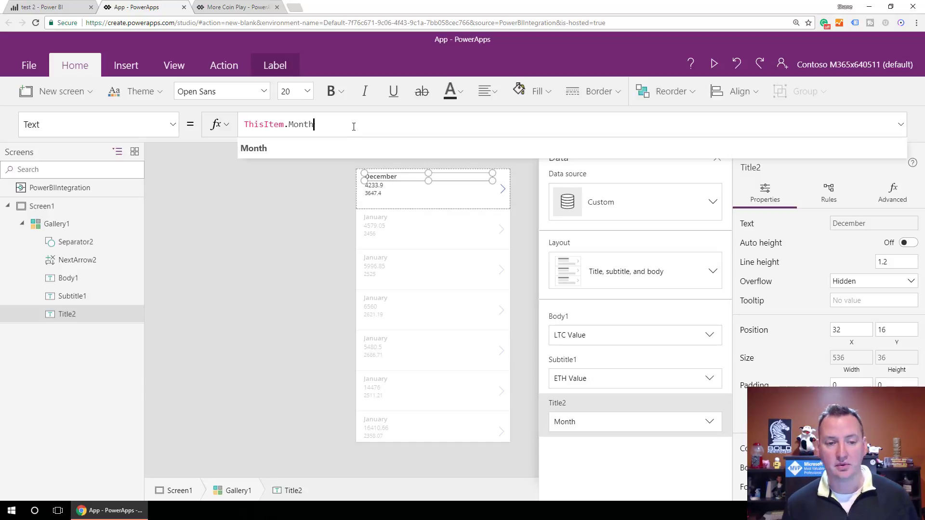
- Change the Title2 formula to ThisItem.Month & " " & ThisItem.Day & ", " & ThisItem.Year
type("&")
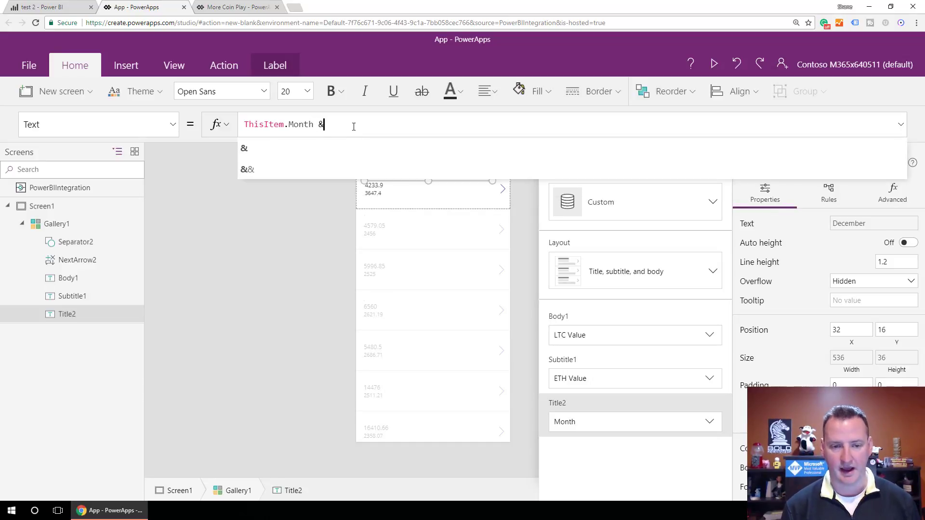
type(" \" \" ")
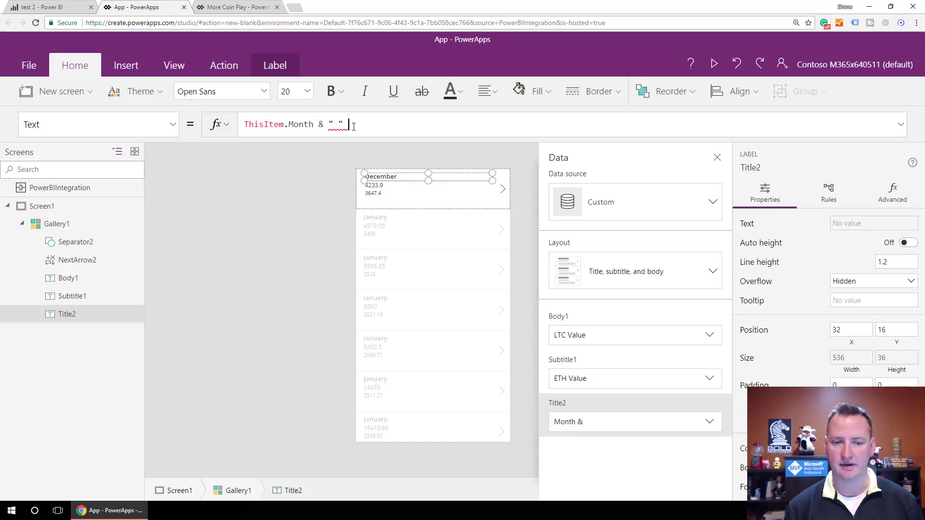
type("&")
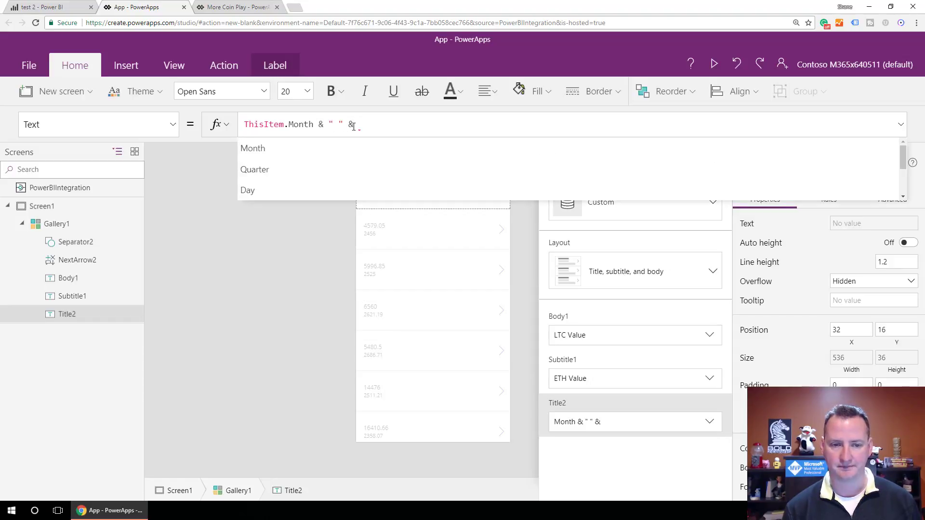
type(" ThisItem")
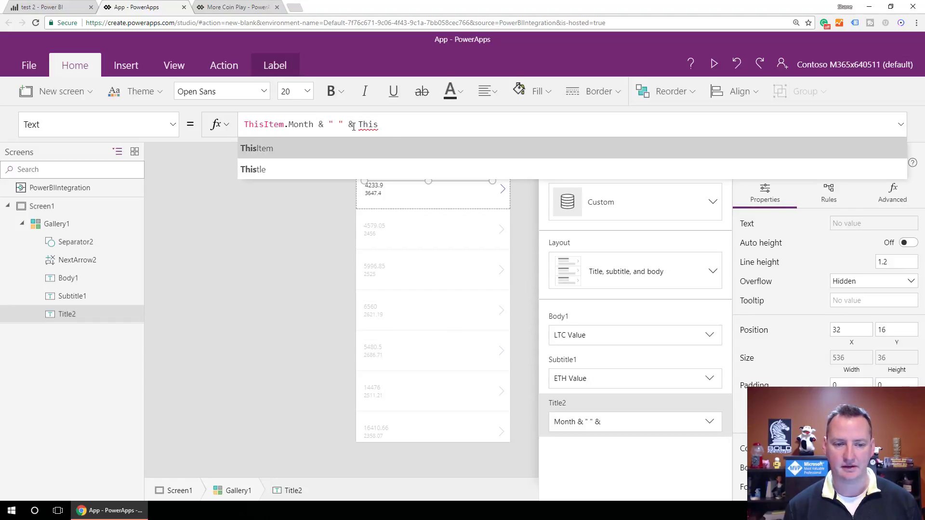
type(".D")
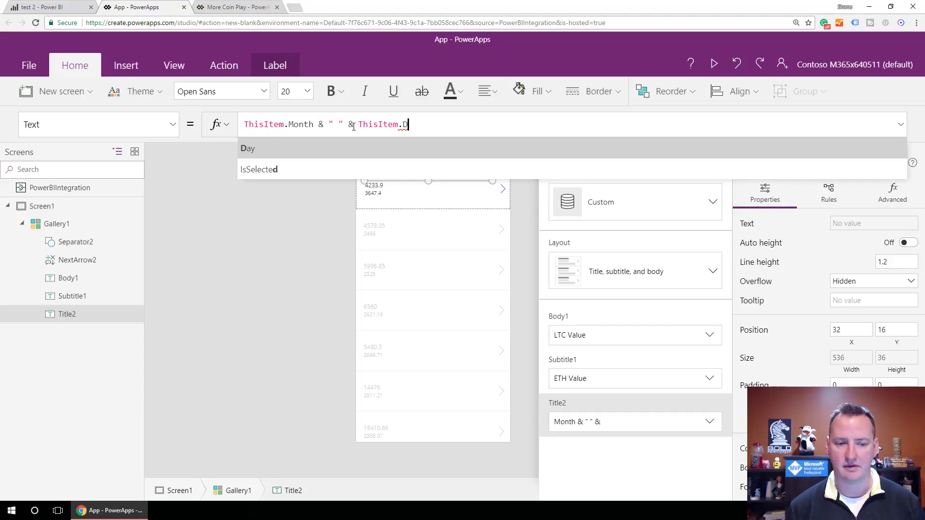
key("Tab")
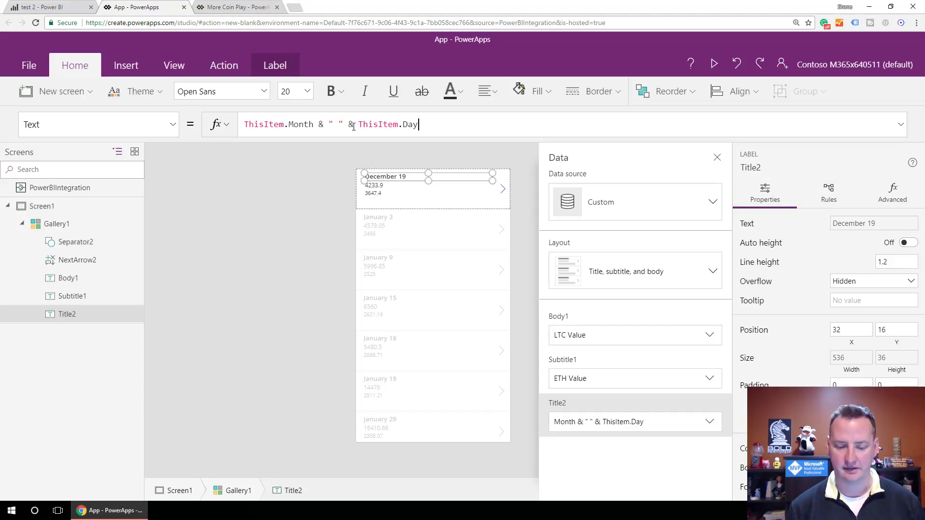
type("& \"")
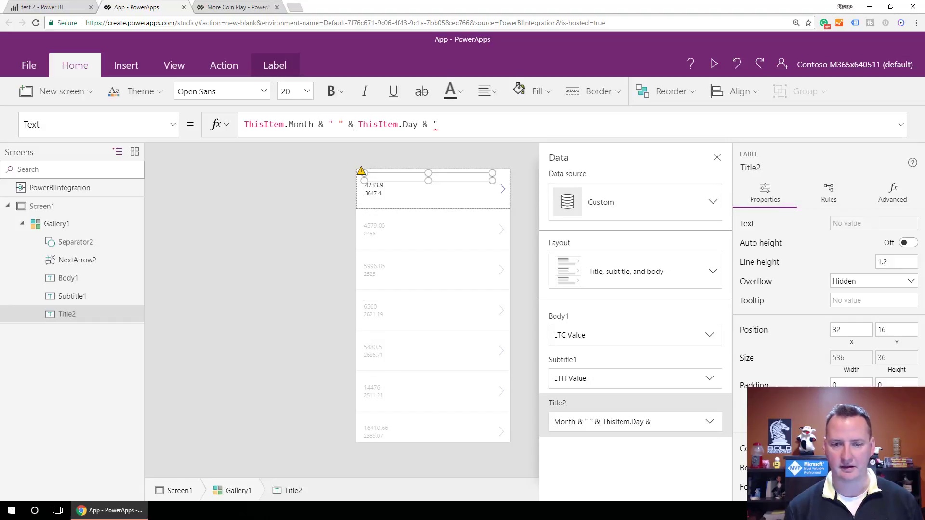
type(", ")
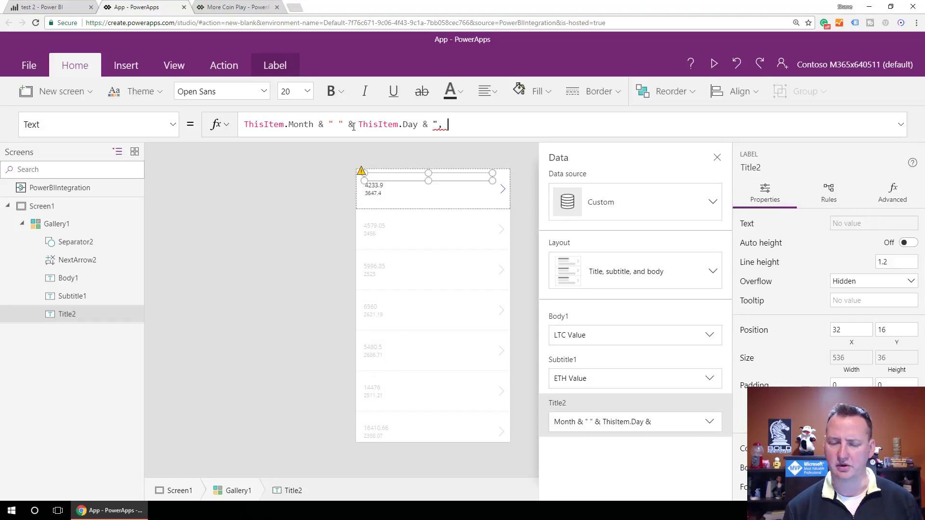
type("\" ")
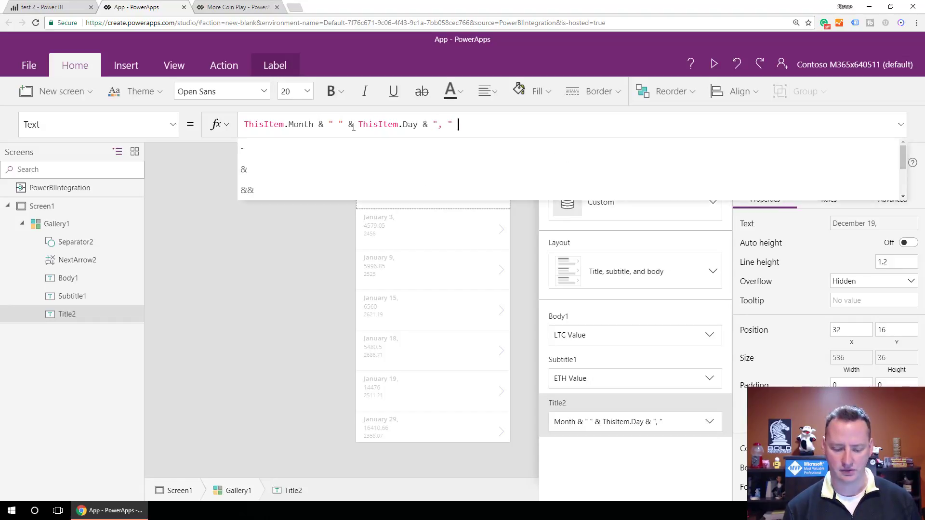
type("& ThisItem")
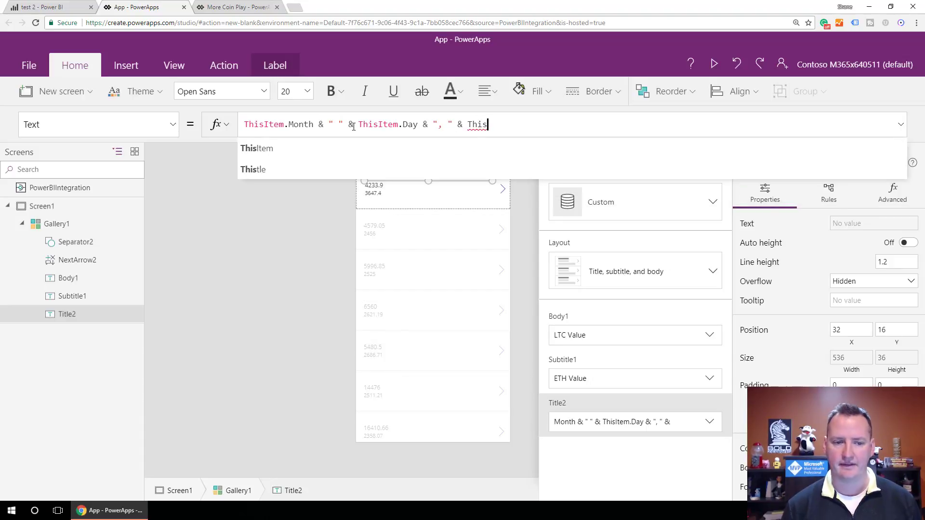
type(".y")
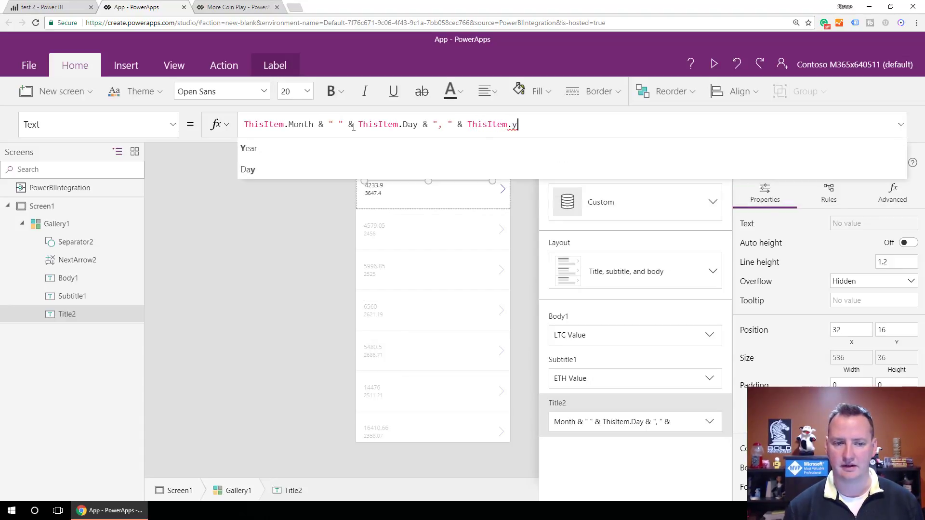
key("Tab")
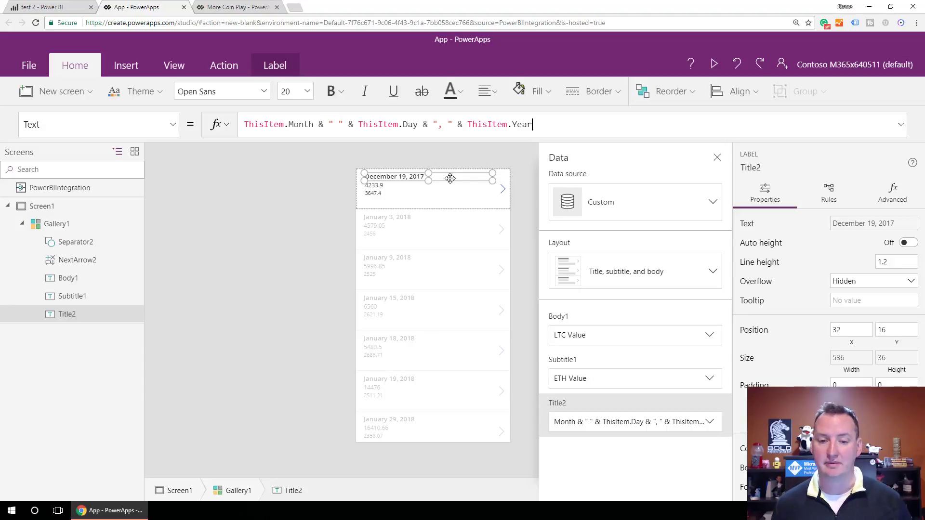
left_click(519, 205)
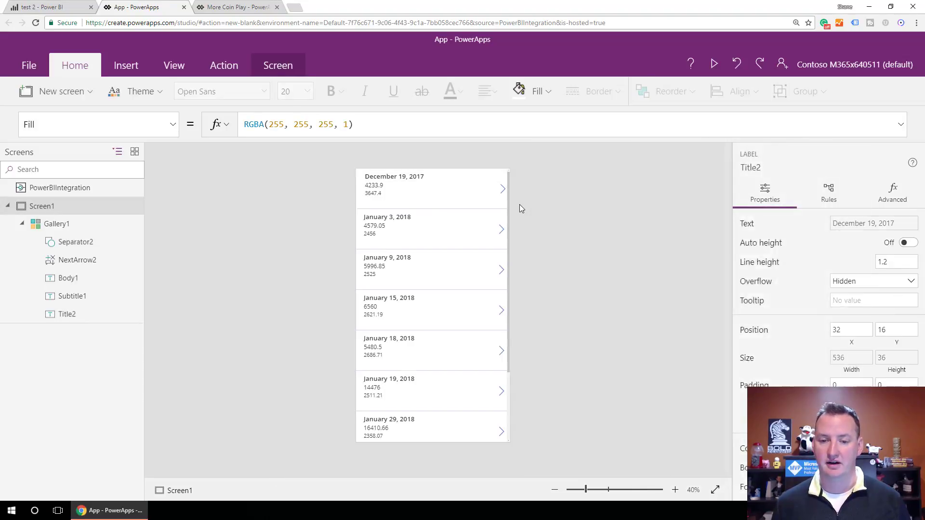
left_click(714, 63)
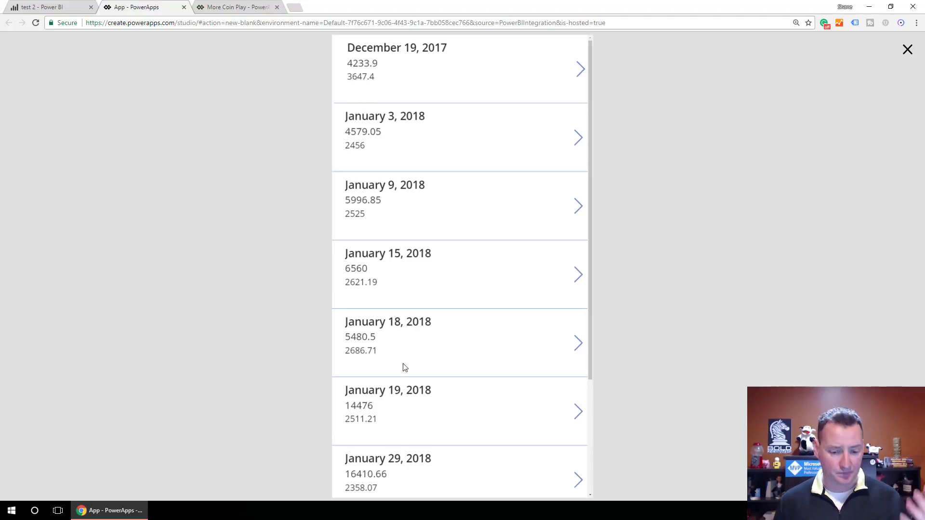
scroll(477, 253, "down", 4)
scroll(485, 256, "up", 4)
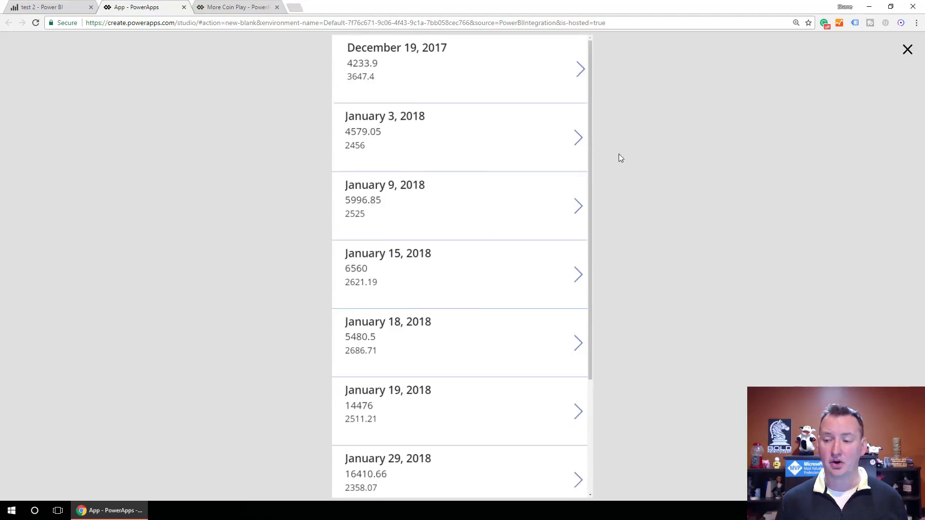
left_click(908, 50)
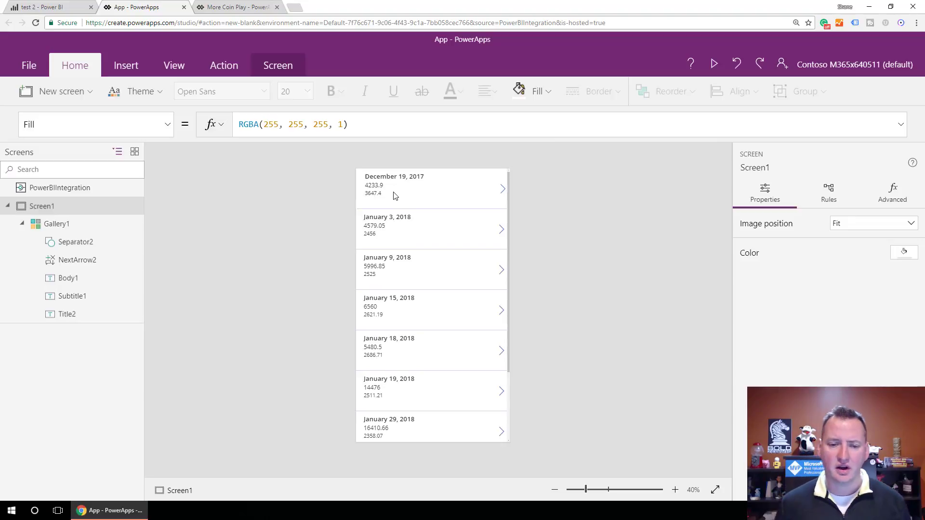
- Prefix the ETH value label with "ETH Price: " and wrap 'ETH Value' in a US-dollar Text format
left_click(388, 186)
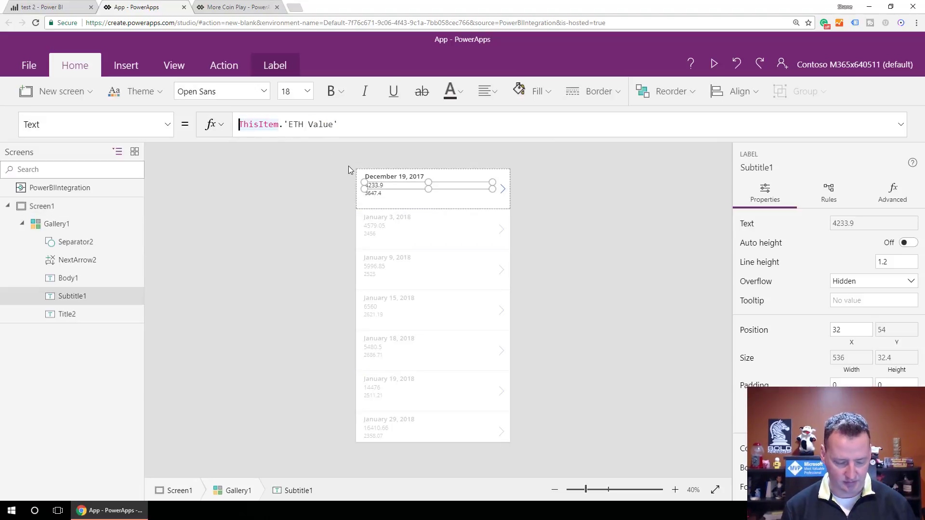
type("\"")
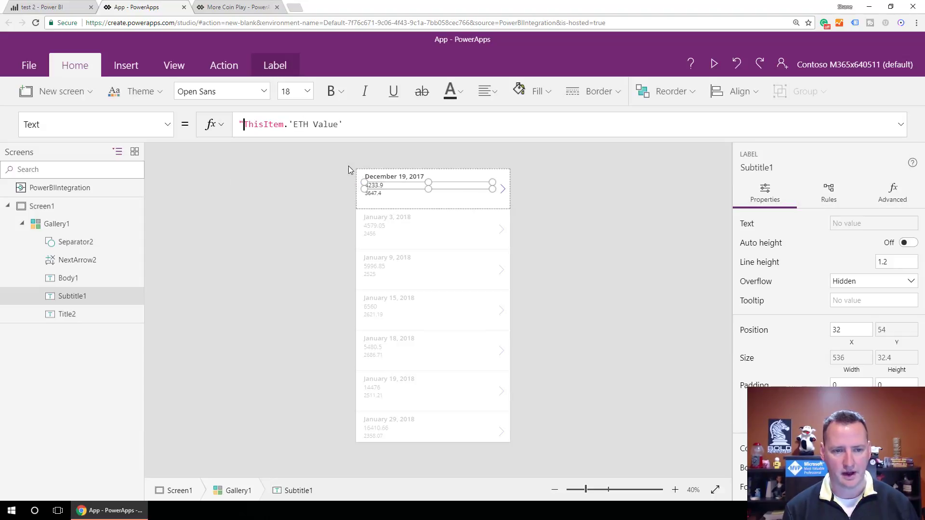
type("ETH Pri")
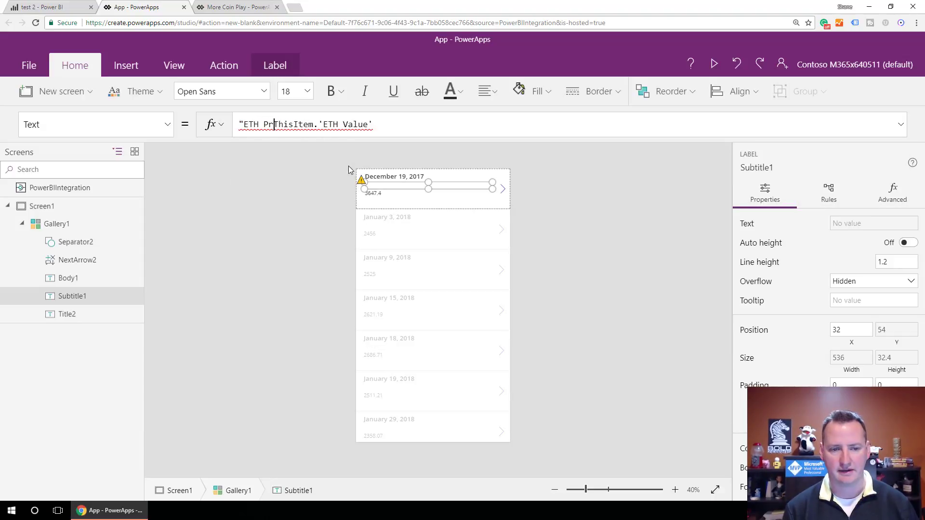
type("ce: \"")
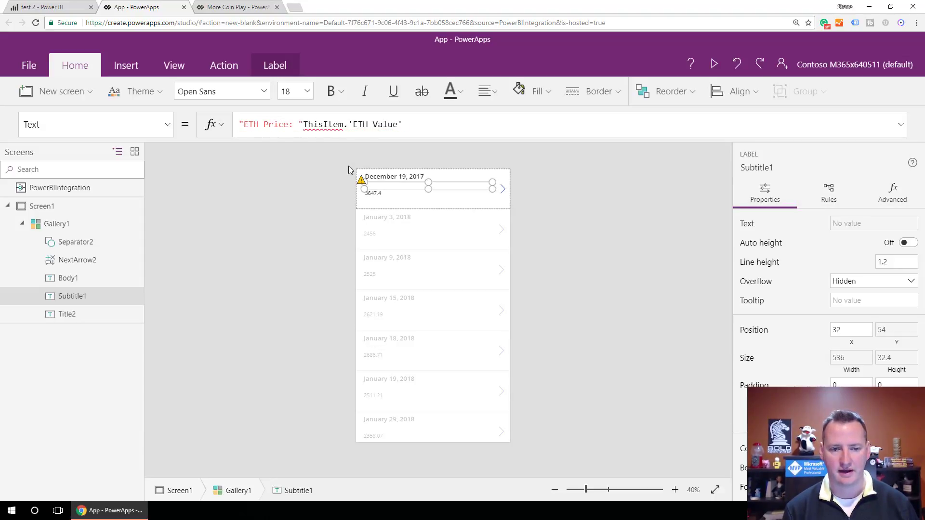
type(" &")
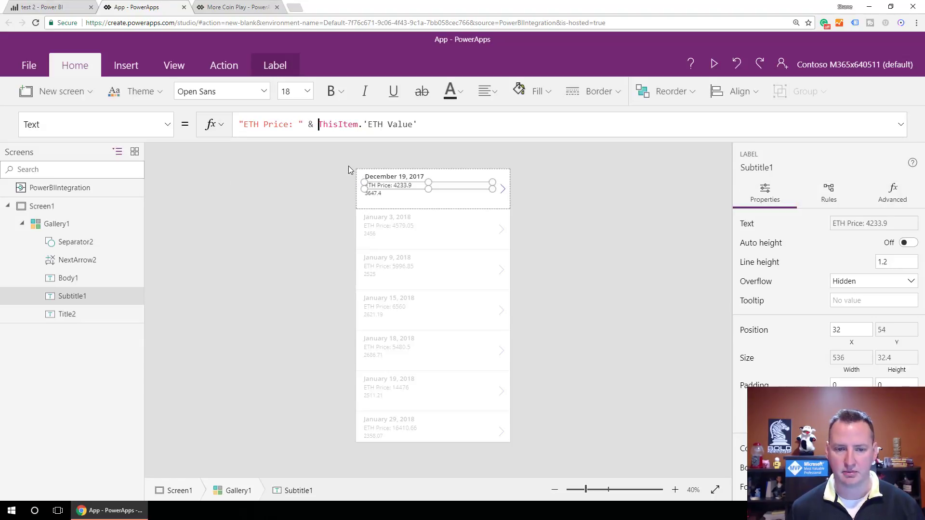
left_click(423, 125)
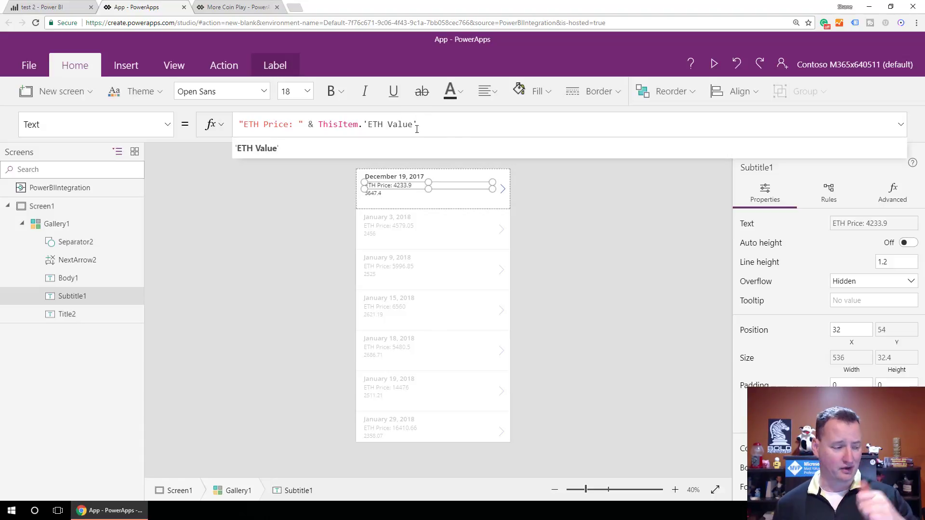
double_click(465, 129)
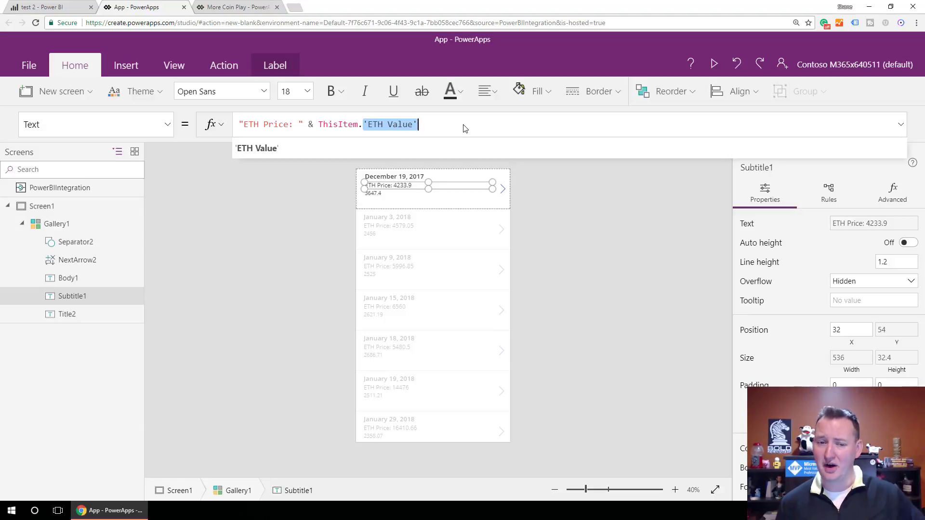
left_click_drag(436, 122, 319, 126)
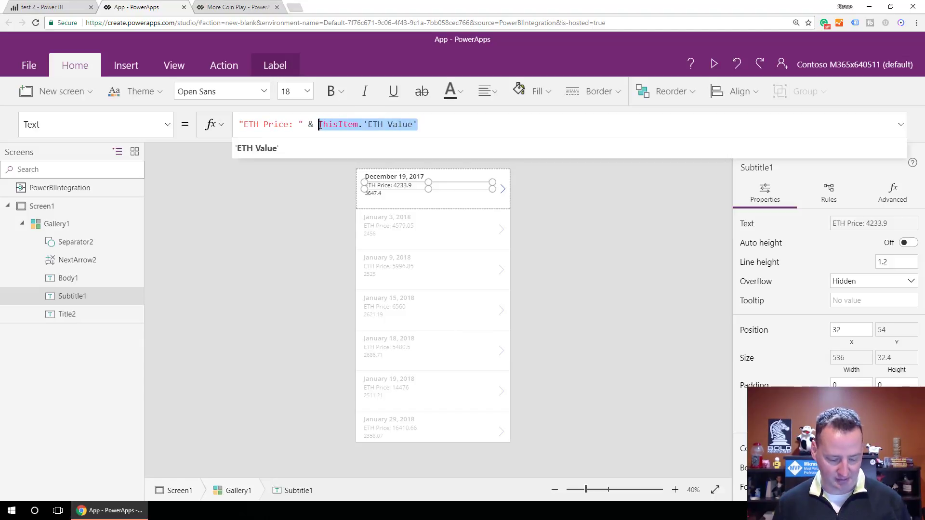
type("Text(ThisItem.'ETH Value',\"[$-en-US]$#,###\")")
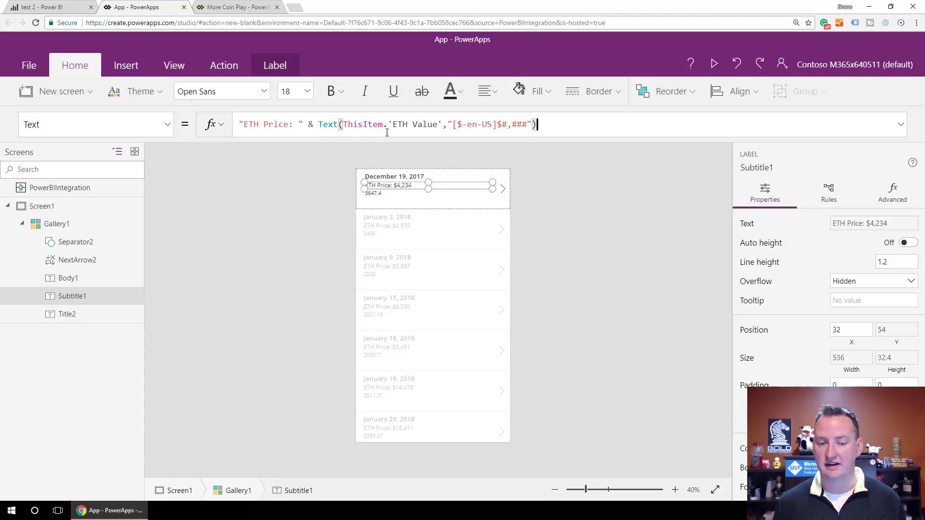
- Fix the format string to "[$-en-US]$#,###.00" so ETH prices show two decimals
left_click(526, 124)
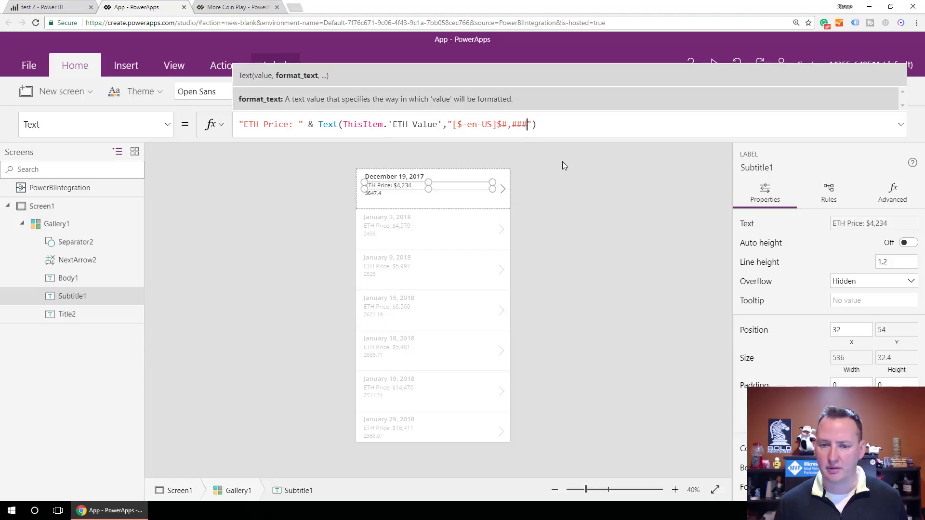
type(".##")
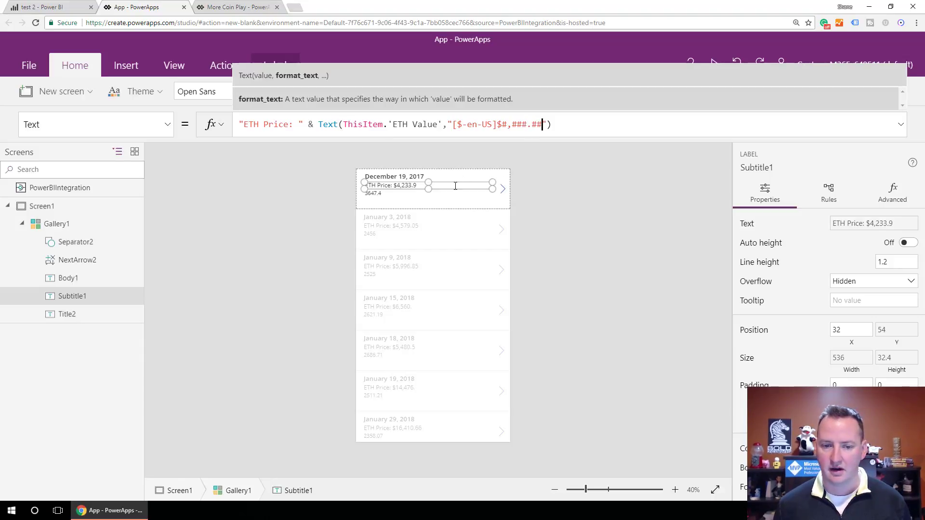
left_click(583, 121)
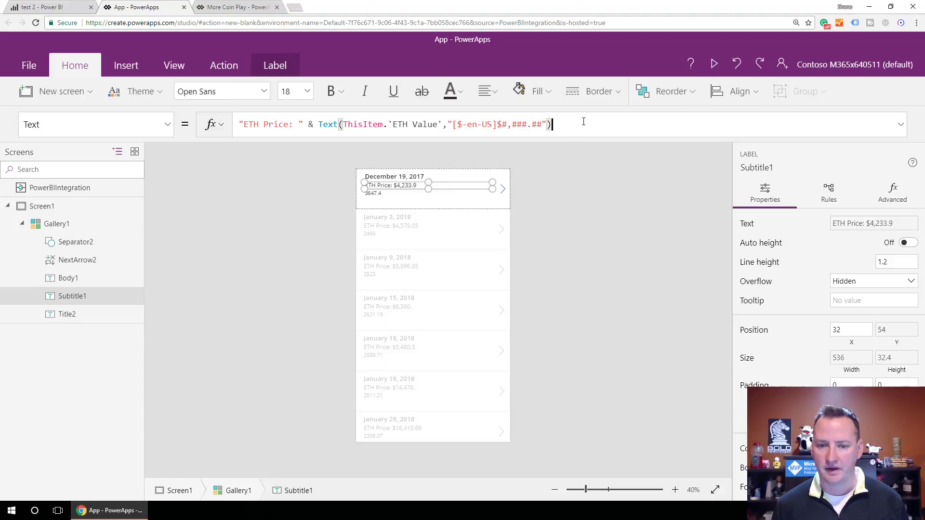
left_click(434, 195)
left_click(420, 186)
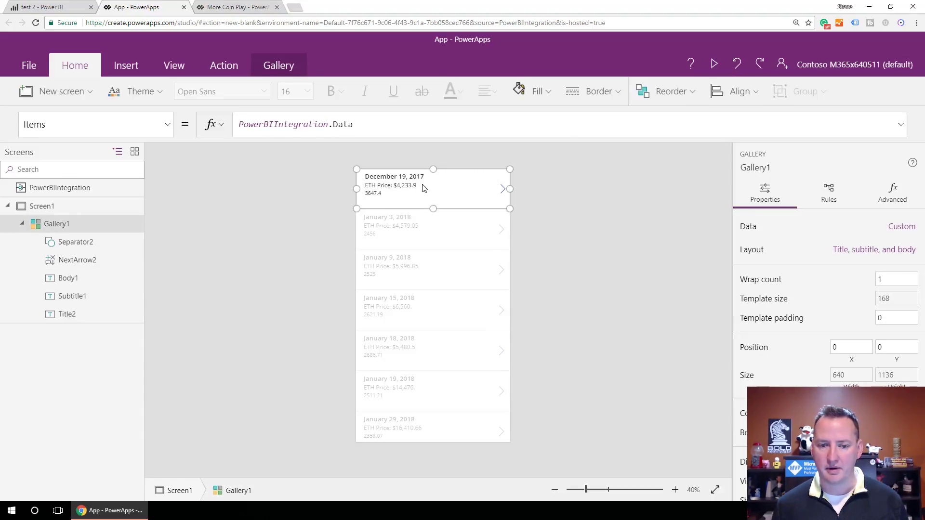
left_click(422, 185)
left_click(543, 124)
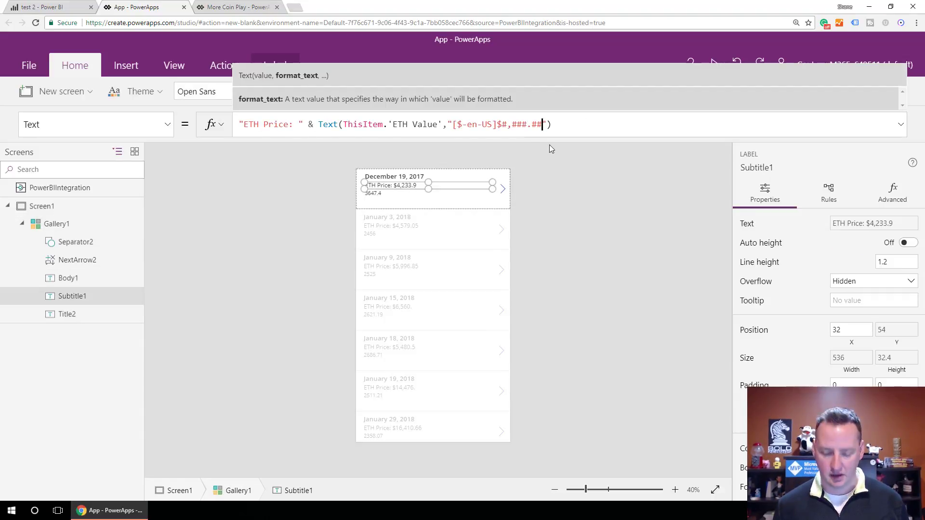
type("0")
key("Left")
key("BackSpace")
type("0")
left_click(410, 198)
- Copy the ETH Price formula into the LTC value label's Text property
left_click(405, 129)
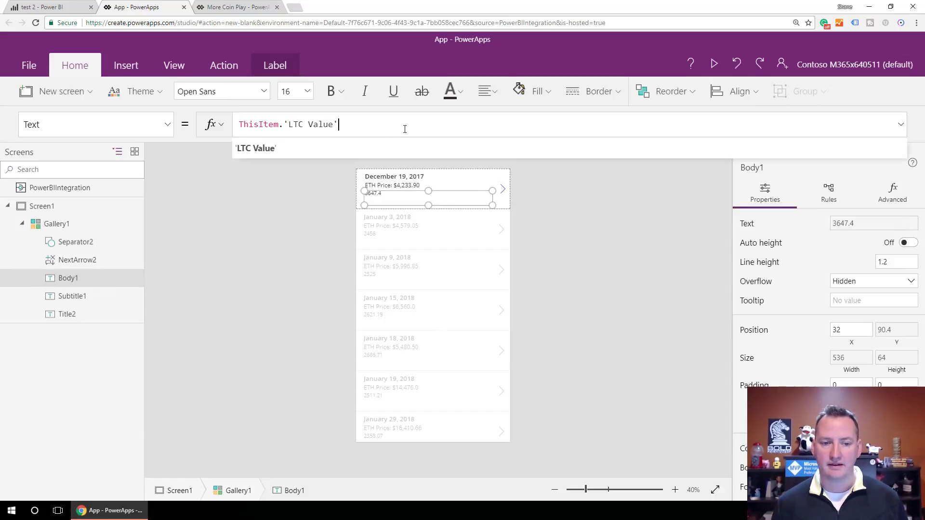
left_click(393, 186)
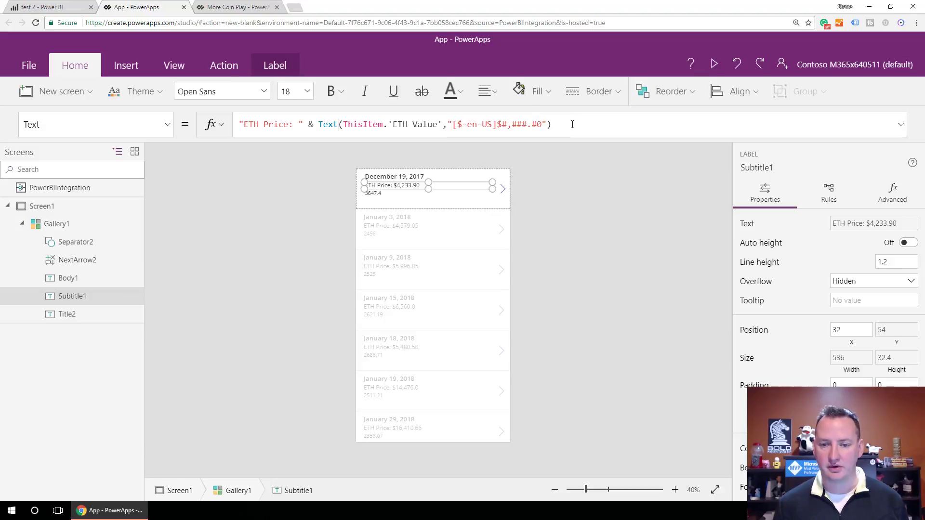
left_click(573, 124)
left_click(239, 125, "shift")
key("ctrl+c")
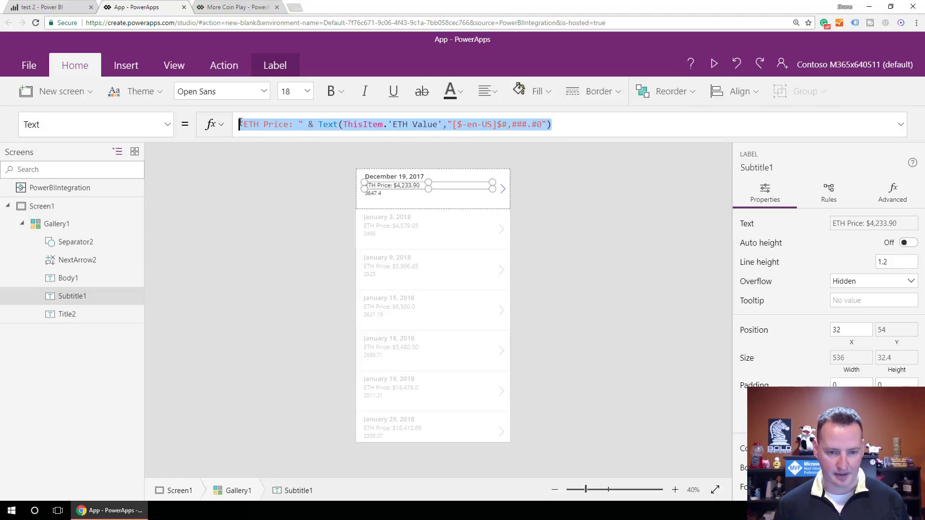
left_click(392, 196)
left_click(365, 130)
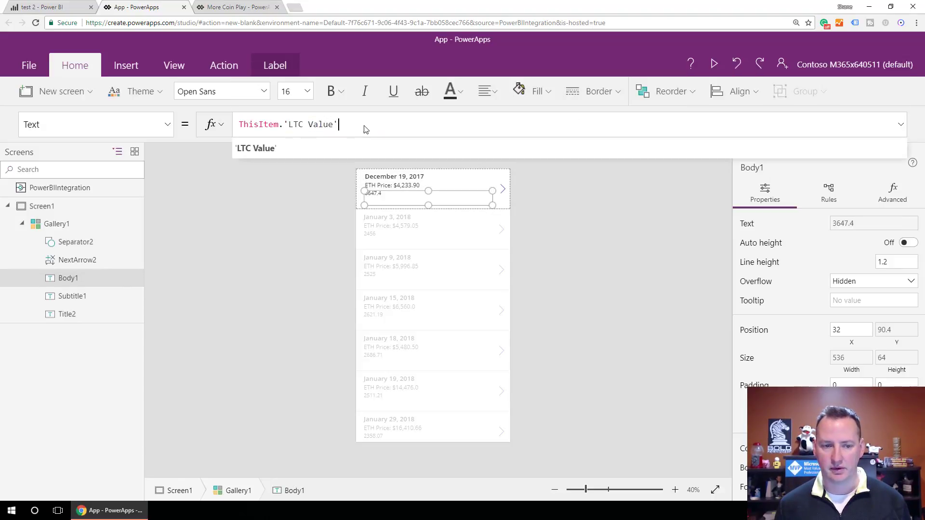
key("ctrl+a")
key("ctrl+v")
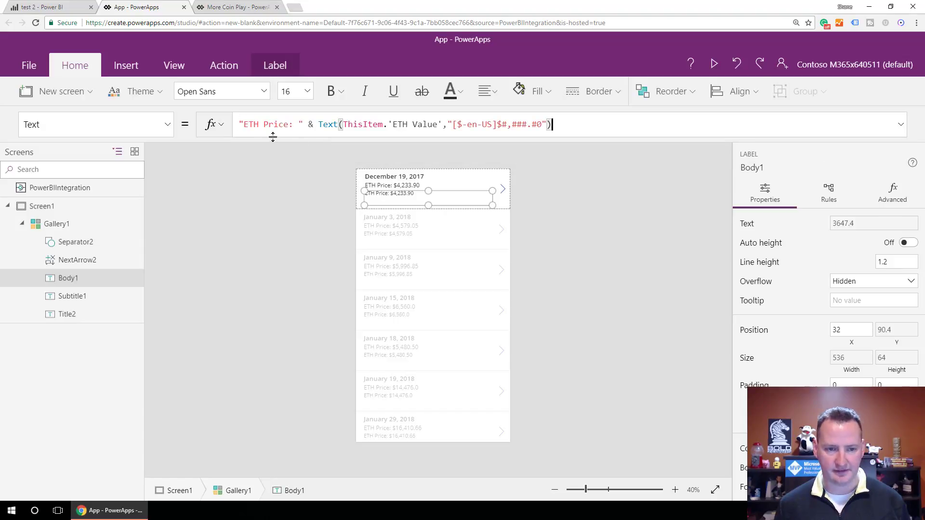
- Change the pasted formula to "LTC Price: " using the 'LTC Value' field
key("Home")
key("Right")
key("ctrl+shift+Right")
type("LTC")
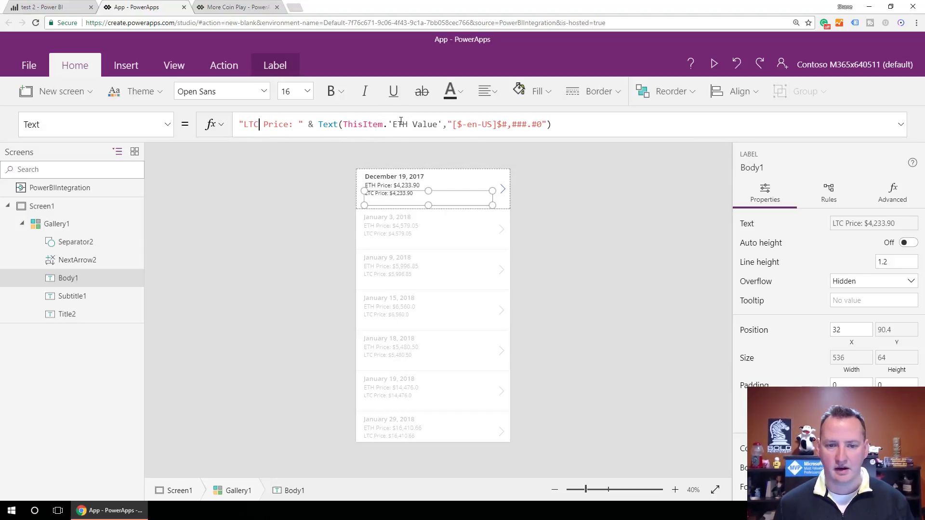
double_click(400, 125)
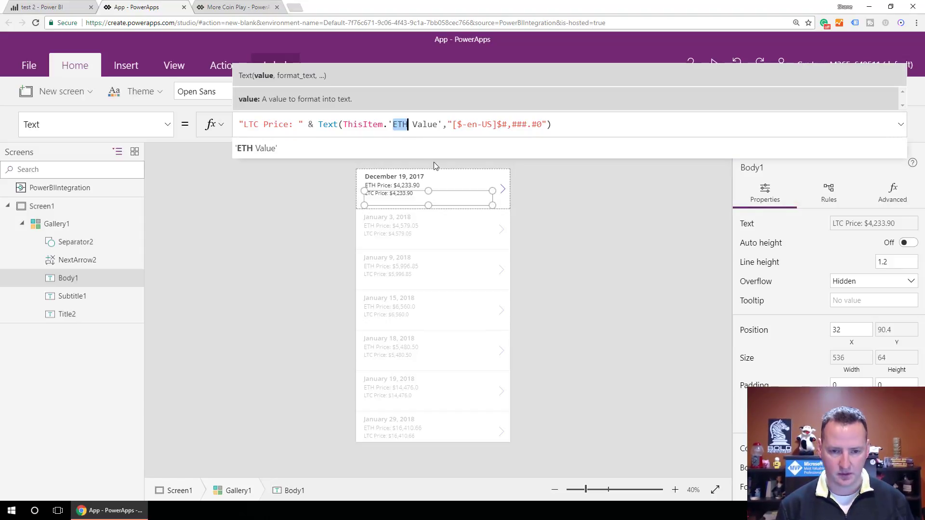
type("L")
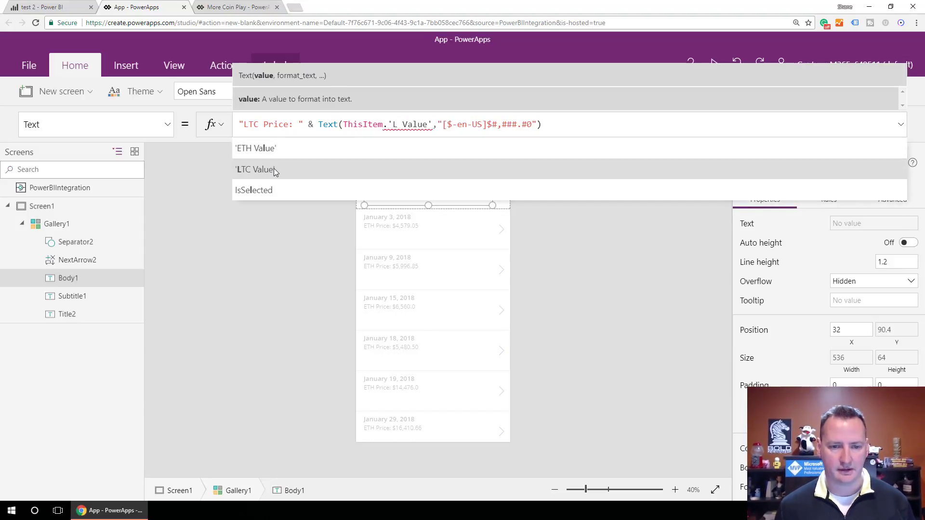
left_click(273, 169)
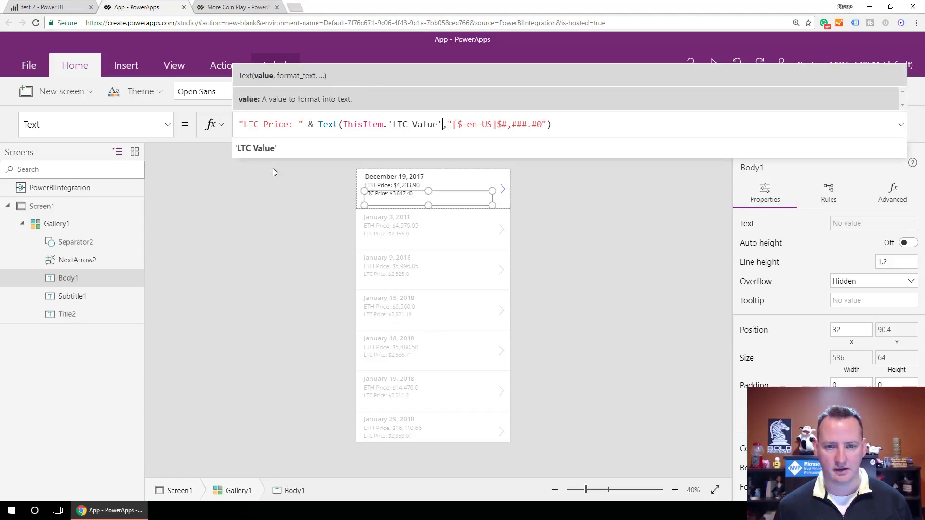
left_click(542, 124)
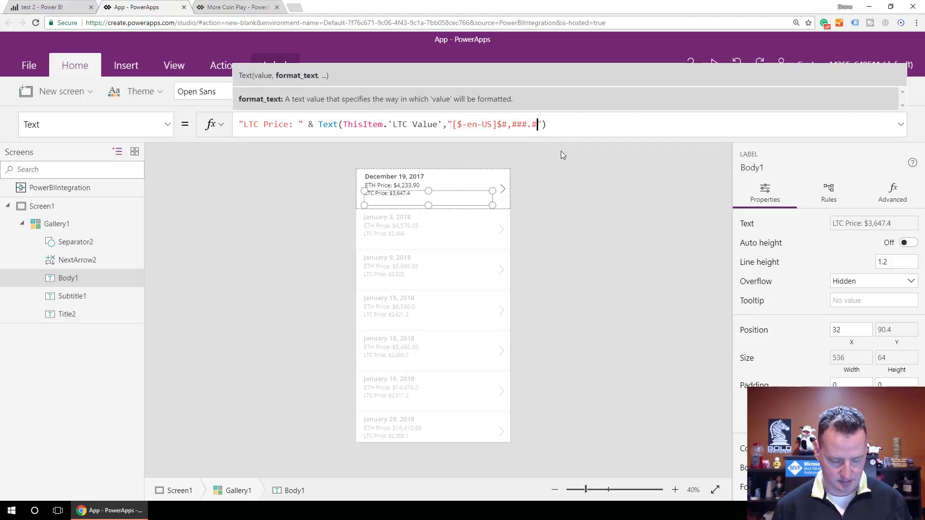
left_click(585, 130)
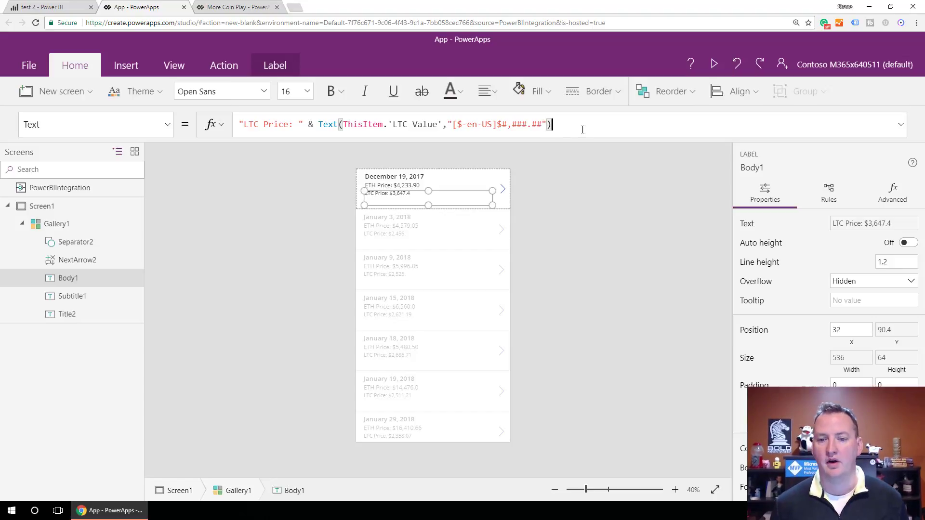
left_click(577, 194)
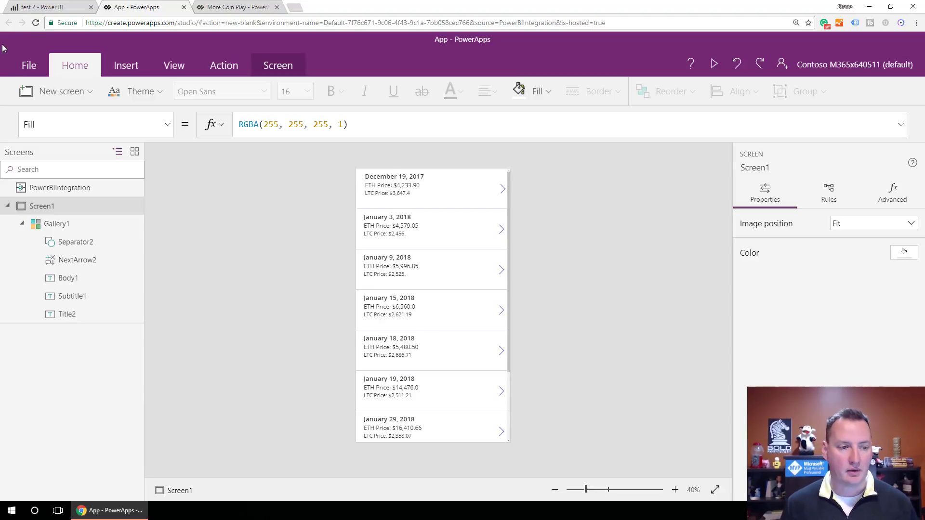
- Add a new blank screen and name it "Email Screen"
left_click(72, 94)
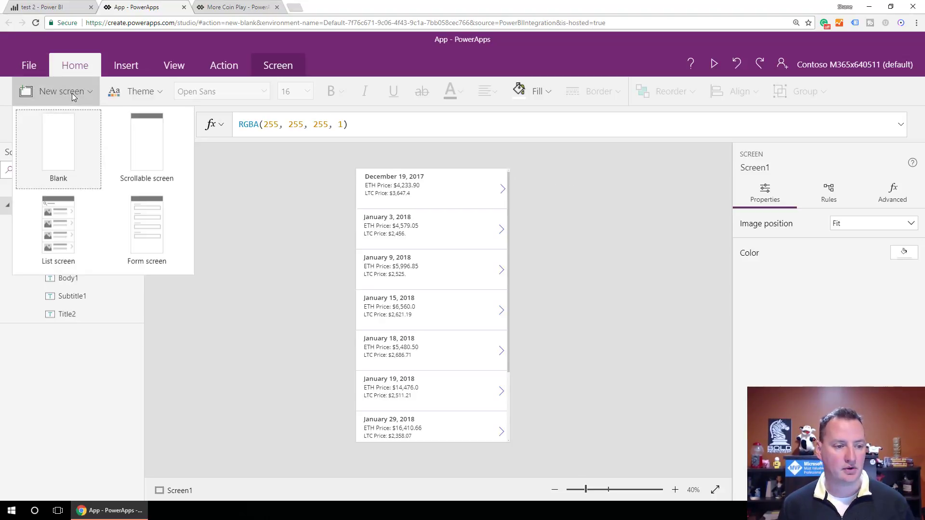
left_click(69, 153)
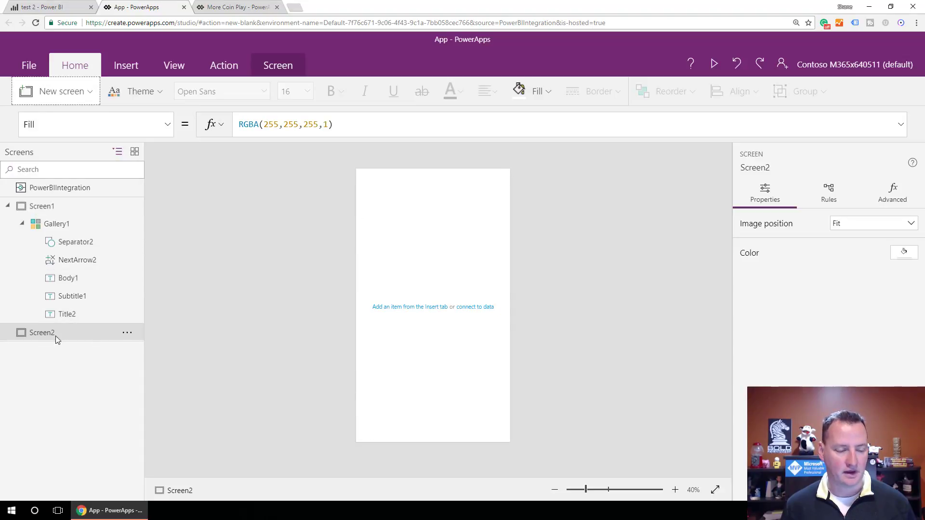
double_click(68, 333)
type("Em")
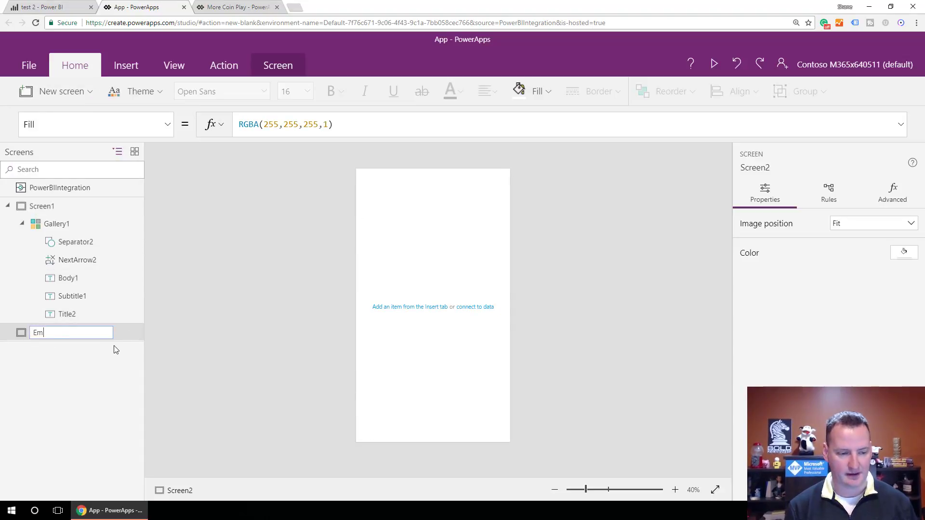
type("ail Screen")
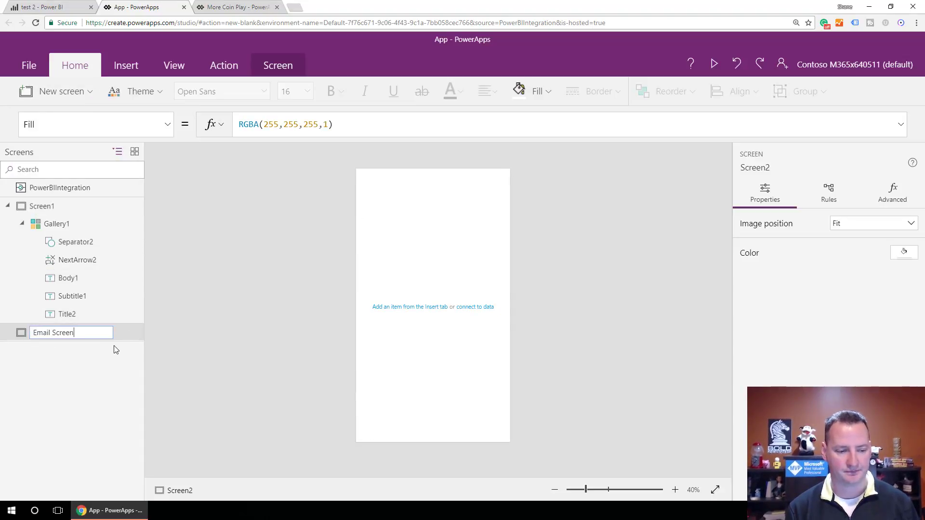
key("Return")
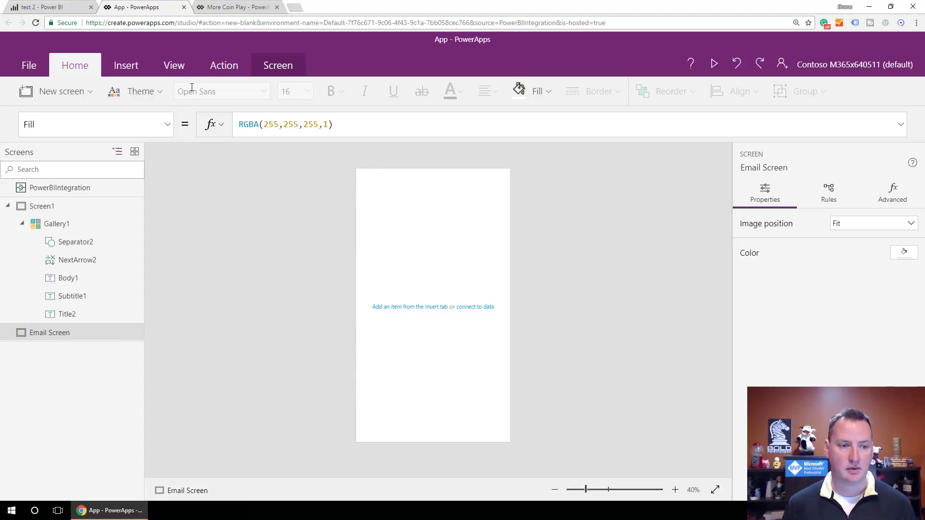
- Insert two text inputs on Email Screen, placing the second below the first
left_click(126, 67)
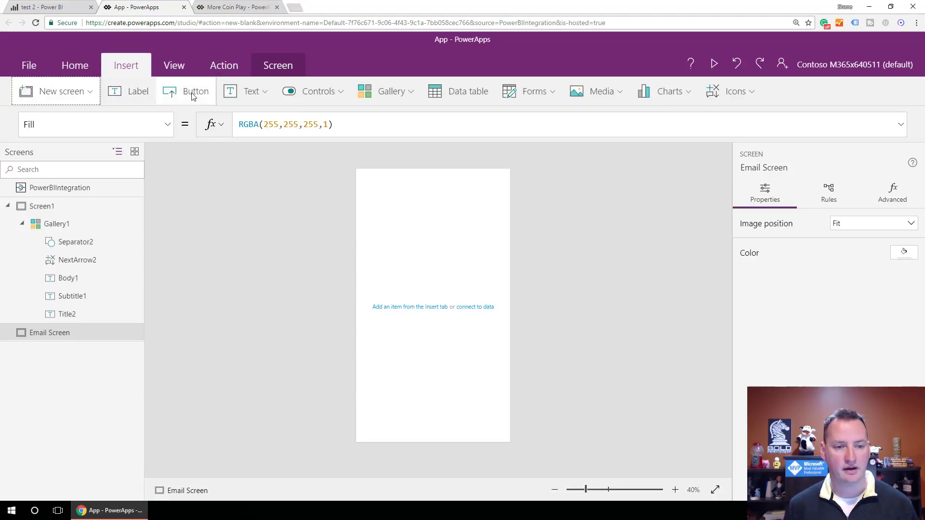
left_click(260, 91)
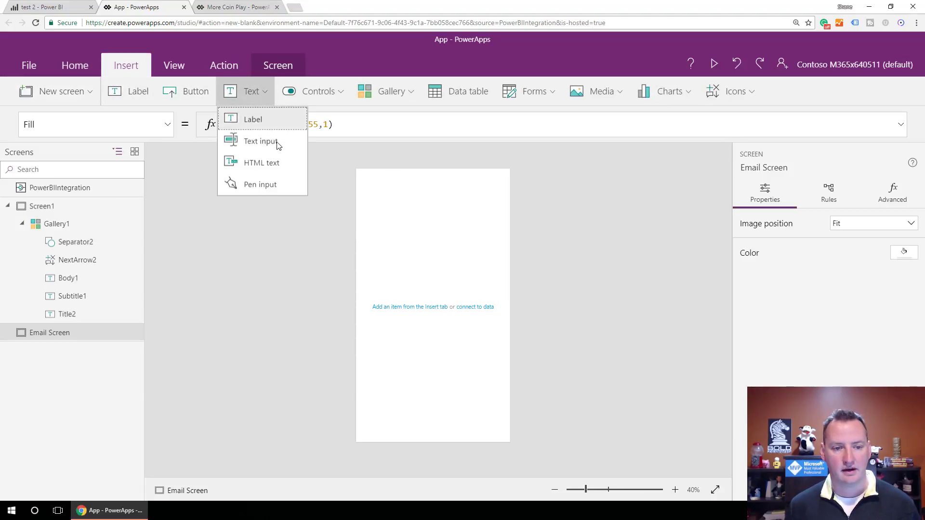
left_click(268, 143)
left_click(411, 188)
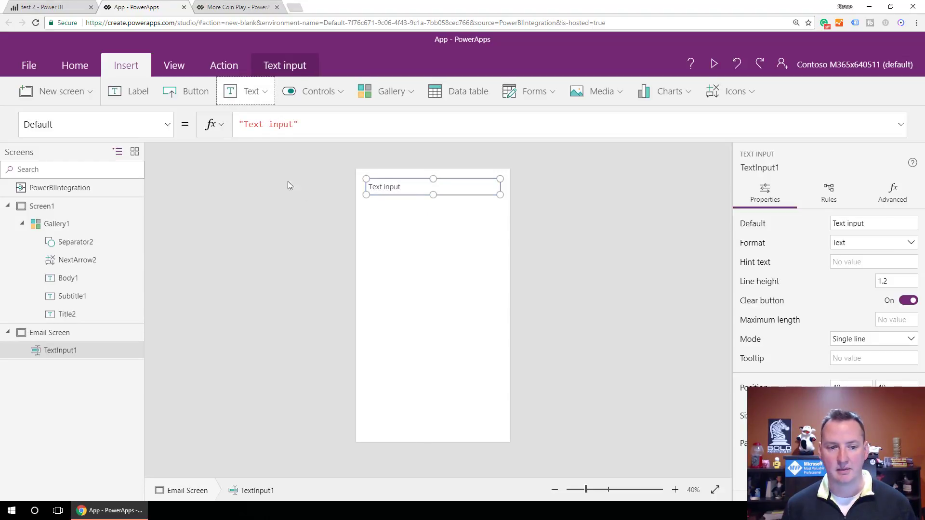
left_click(255, 94)
left_click(260, 141)
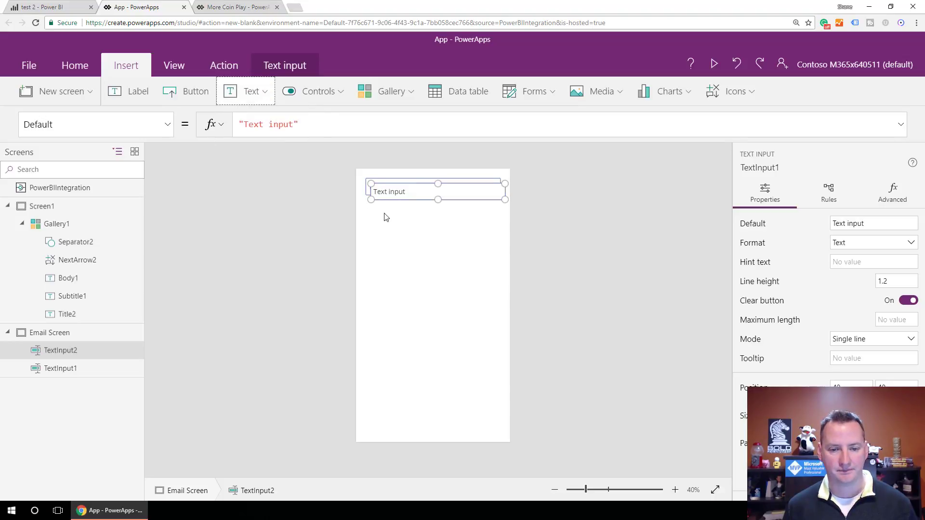
left_click_drag(411, 185, 411, 191)
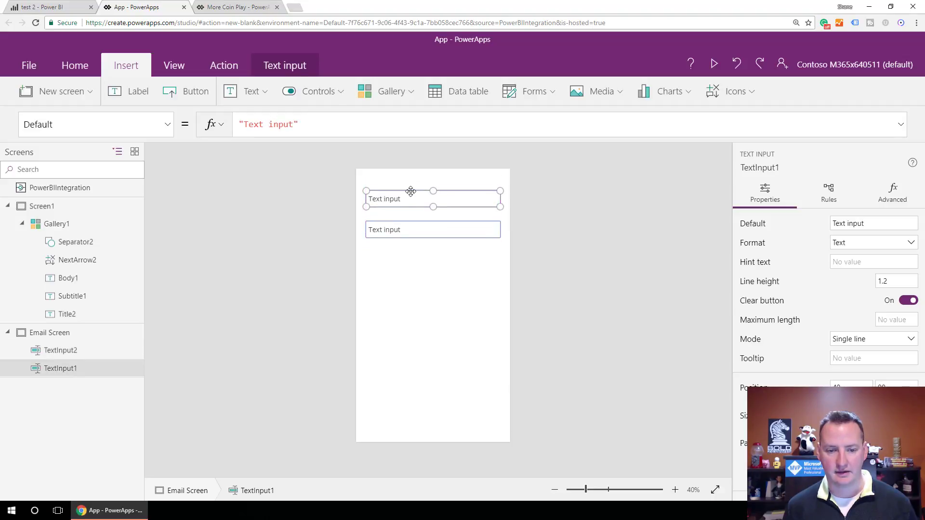
- Rename the text inputs Email_To and Email_Body in the tree view
double_click(58, 367)
type("To")
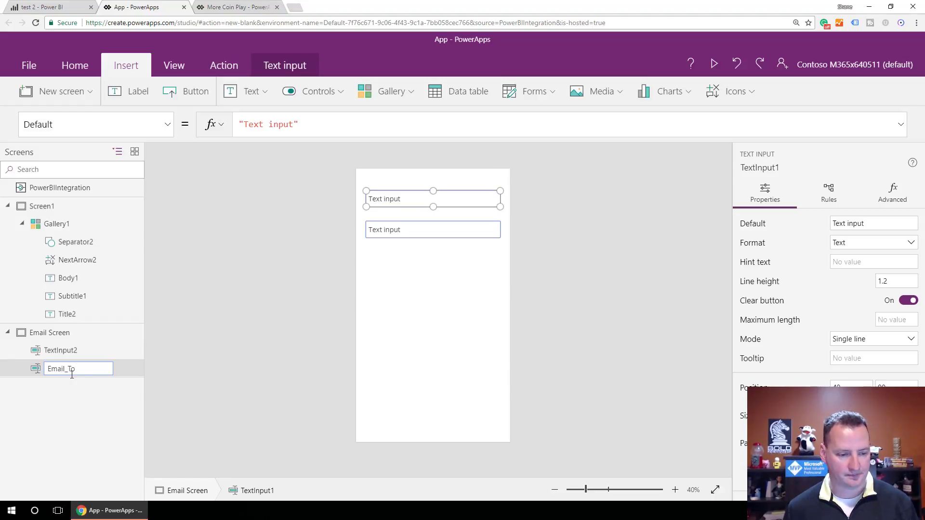
key("Return")
double_click(62, 350)
type("Email_Body")
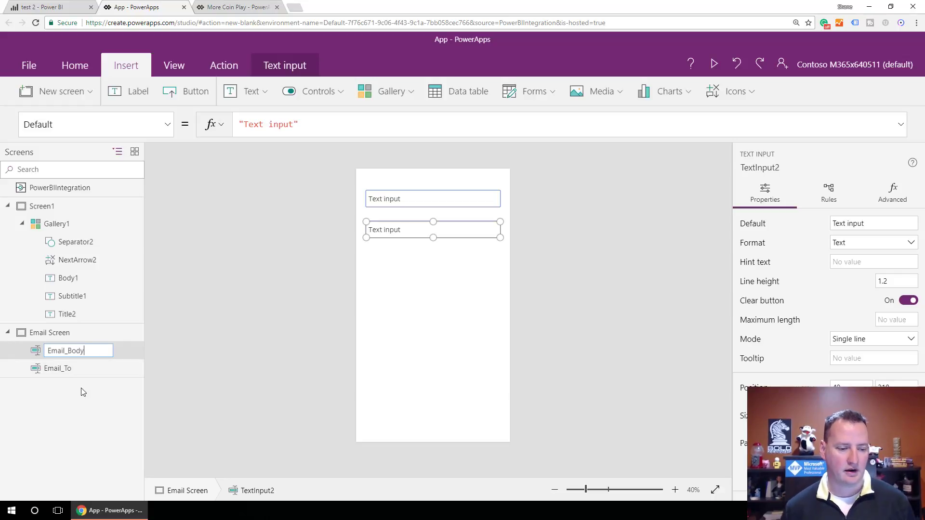
key("Return")
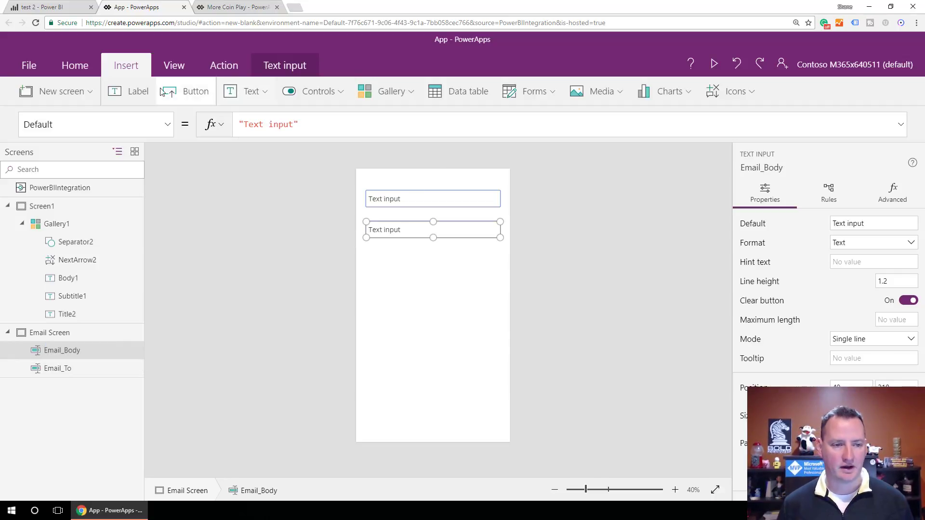
- Add an "Email Address:" label above the first text input
left_click(128, 92)
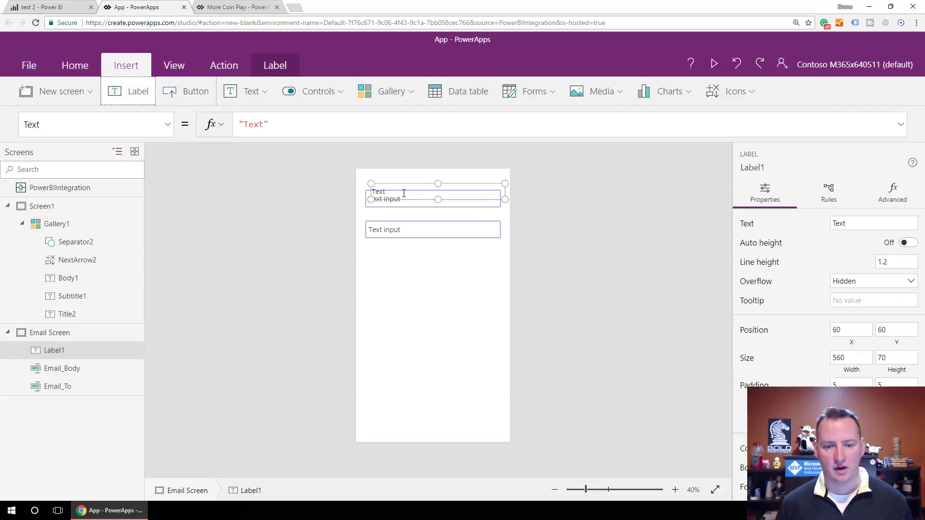
left_click_drag(381, 182, 381, 174)
double_click(382, 183)
type("Email Adres")
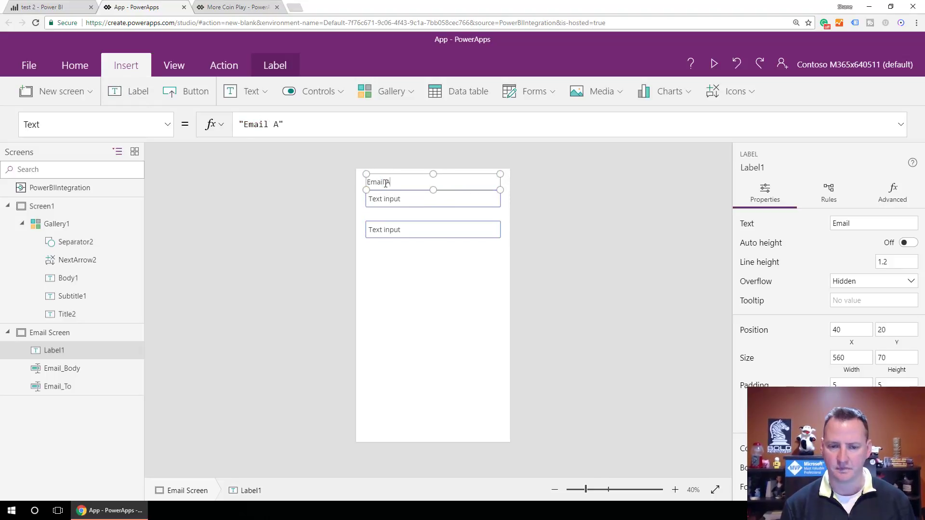
key("BackSpace")
key("BackSpace")
key("BackSpace")
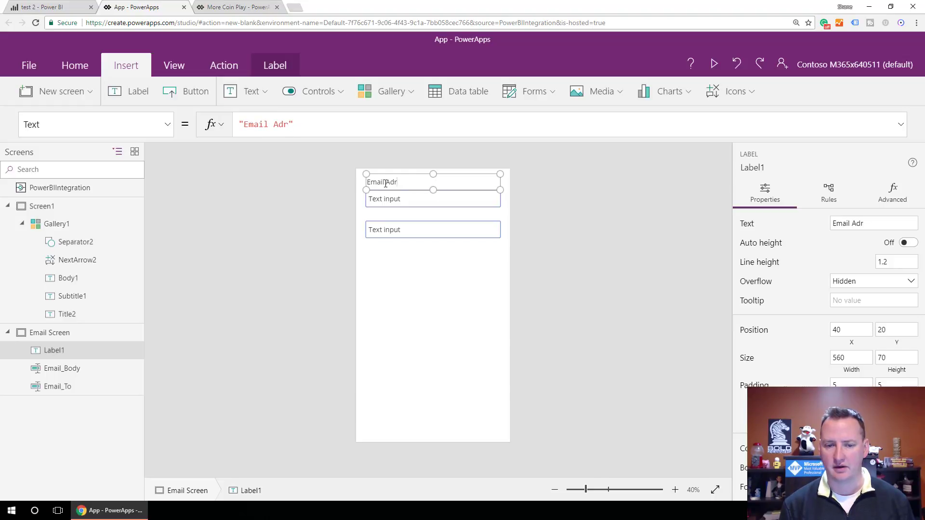
type("dress:")
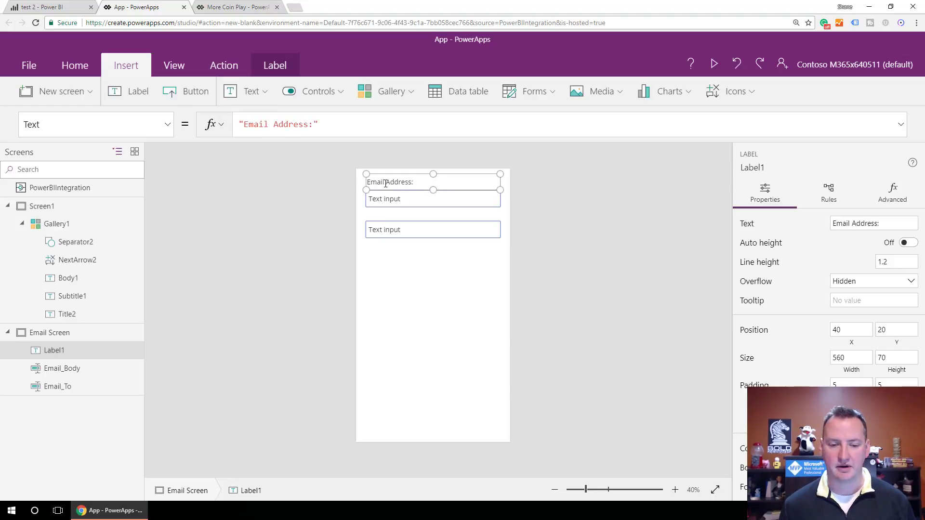
left_click(393, 215)
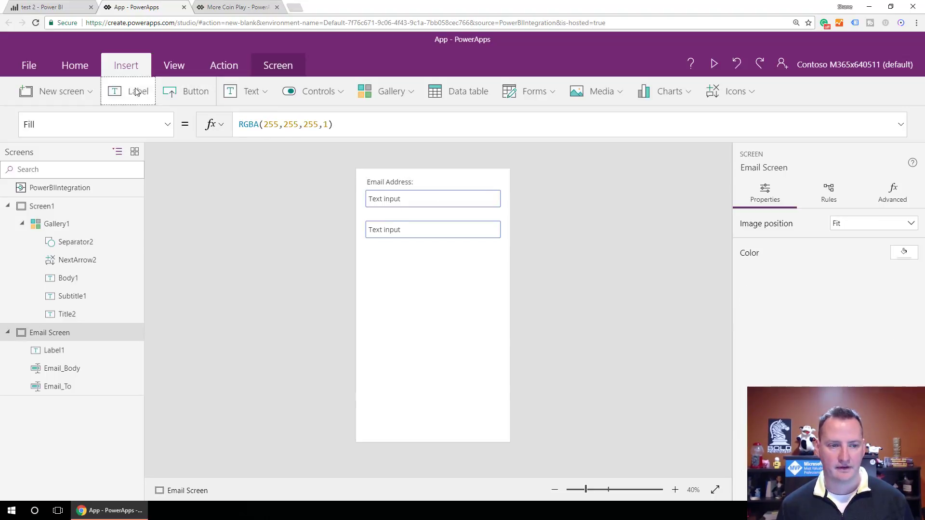
- Add a "Message:" label between the two text inputs
left_click(130, 91)
left_click_drag(419, 184, 415, 204)
left_click(419, 229)
double_click(410, 216)
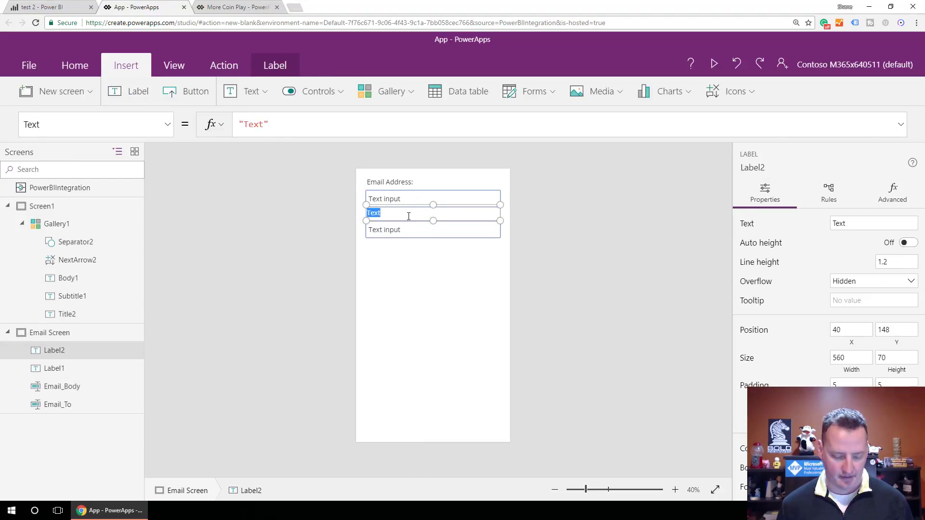
type("N")
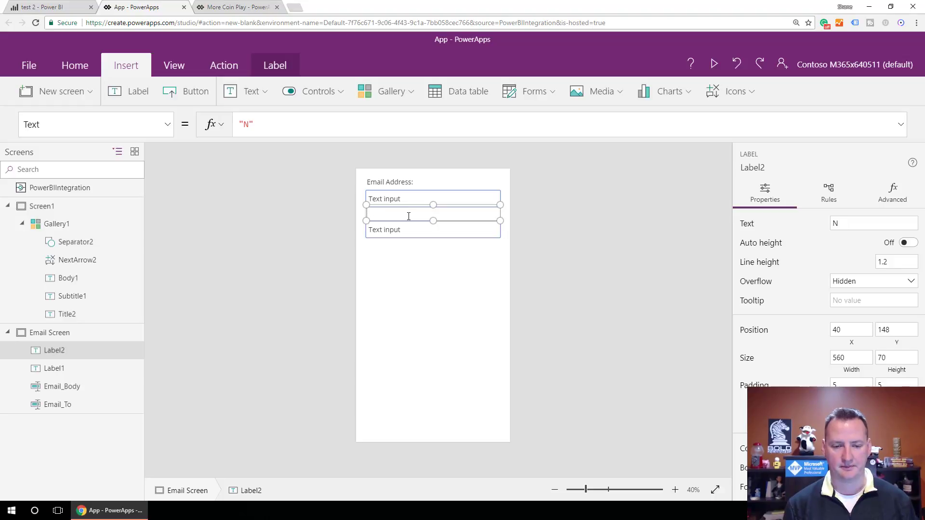
type("essage:")
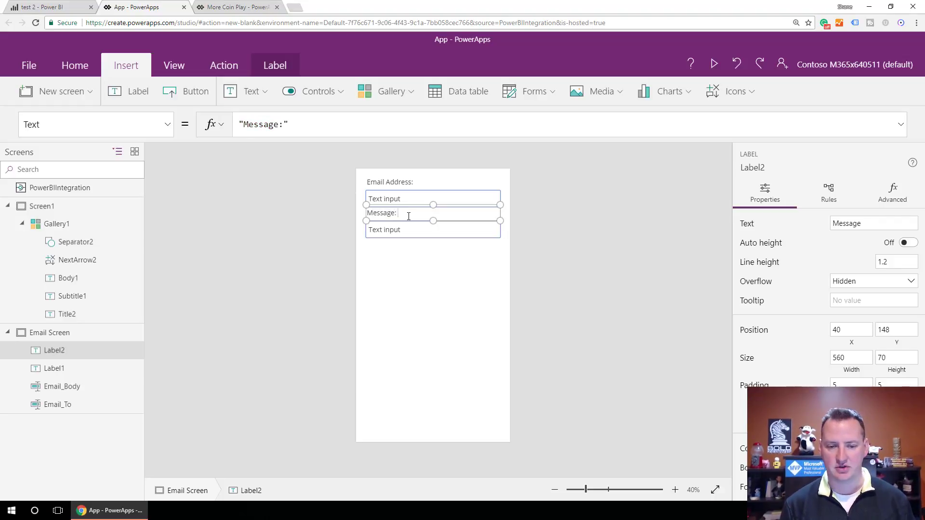
left_click(435, 278)
- Move Email_Body below the Message: label and make the box taller
left_click(422, 226)
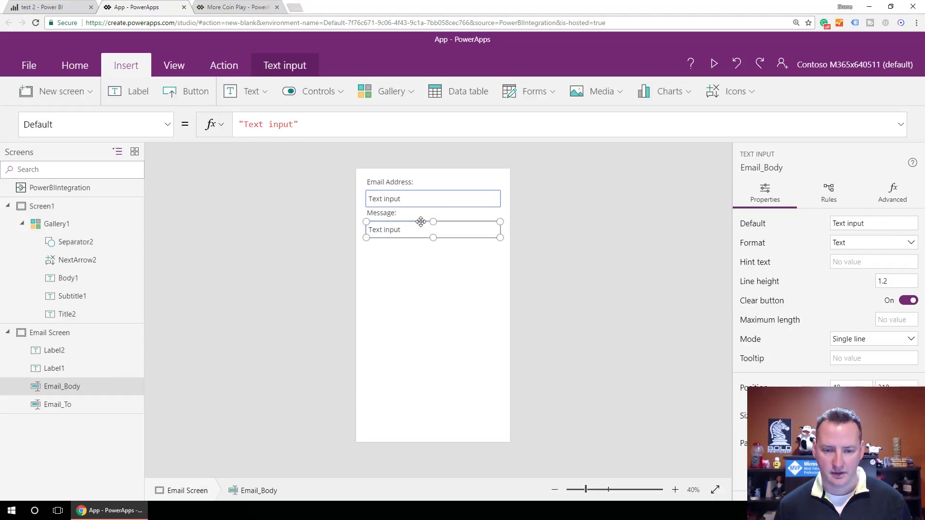
left_click_drag(420, 228, 420, 241)
left_click(421, 226)
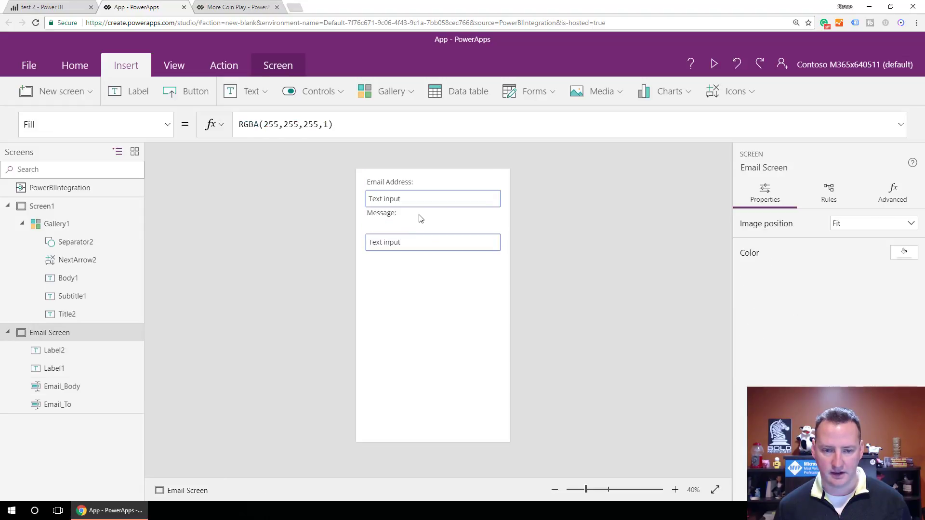
left_click(420, 210)
left_click_drag(420, 209, 433, 278)
left_click(422, 238)
left_click(427, 247)
left_click(429, 236)
left_click(415, 302)
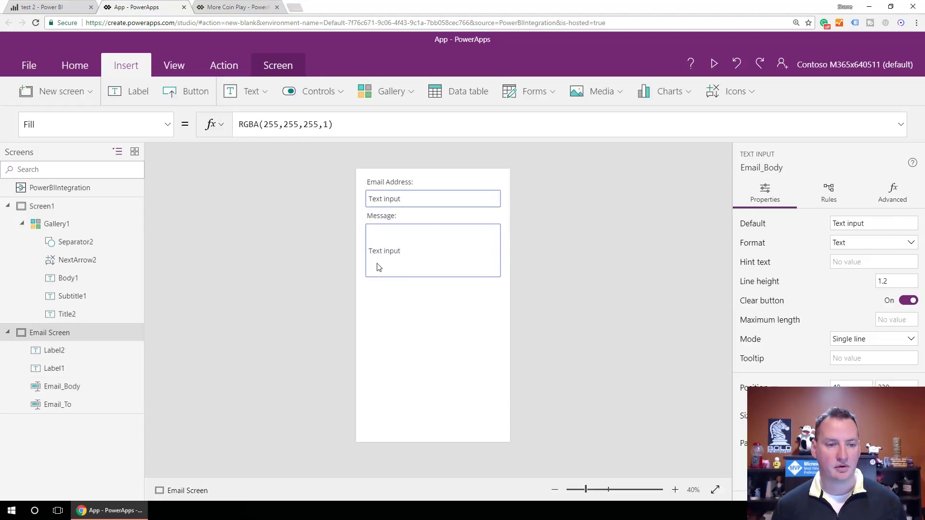
- Insert a button beneath the Message box captioned "Send Email"
left_click(200, 102)
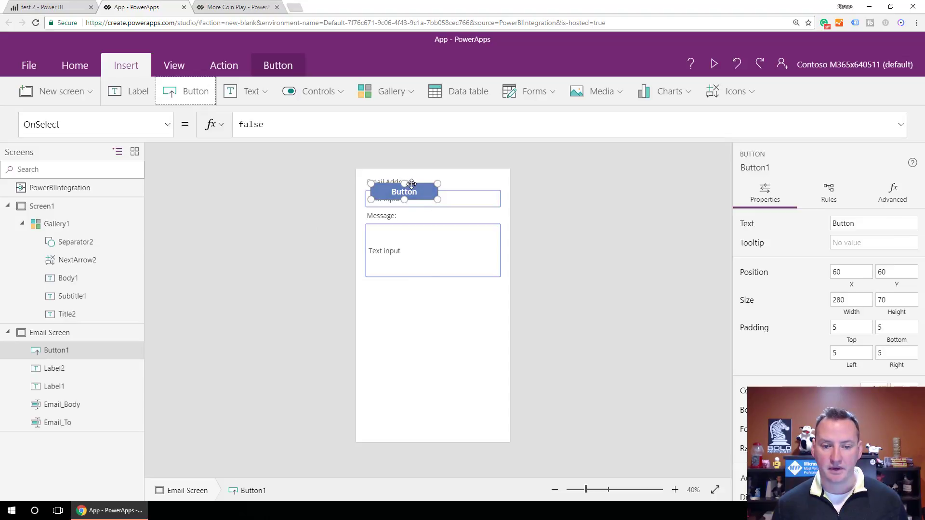
left_click_drag(412, 184, 440, 298)
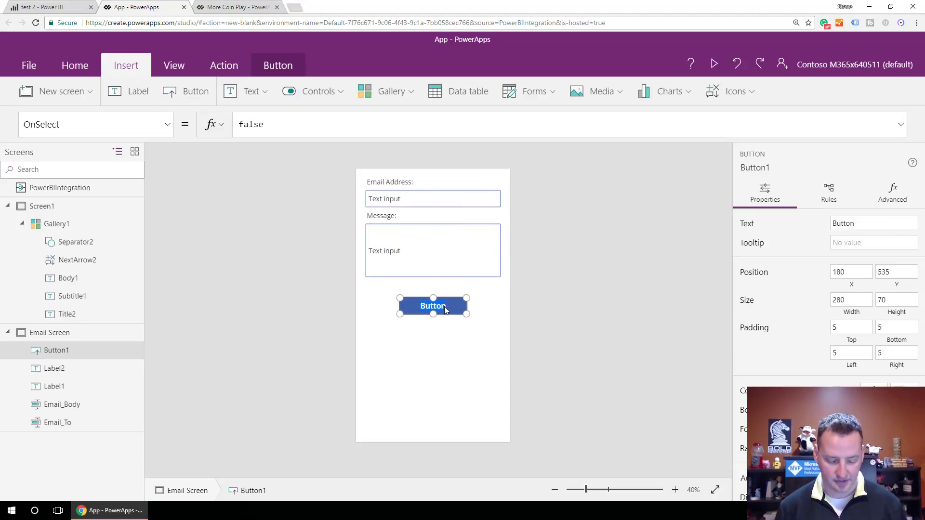
type("Send Email")
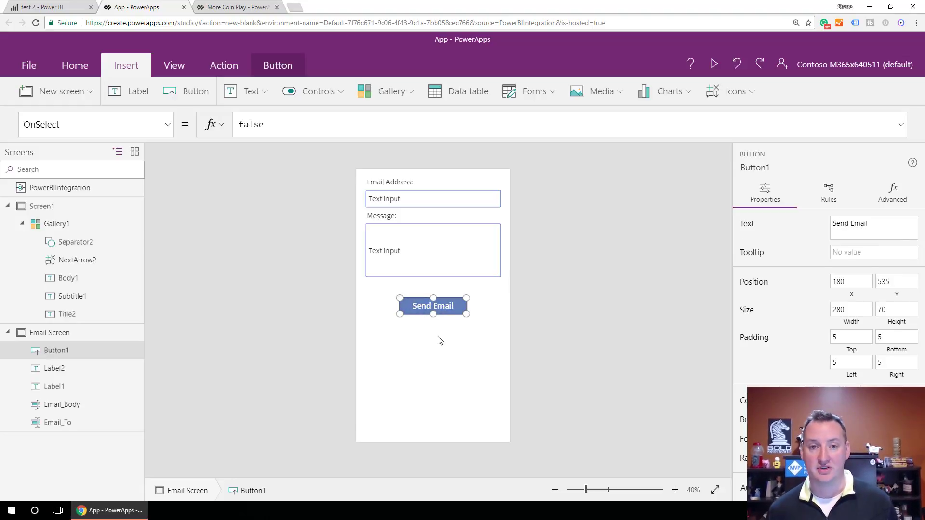
left_click(425, 325)
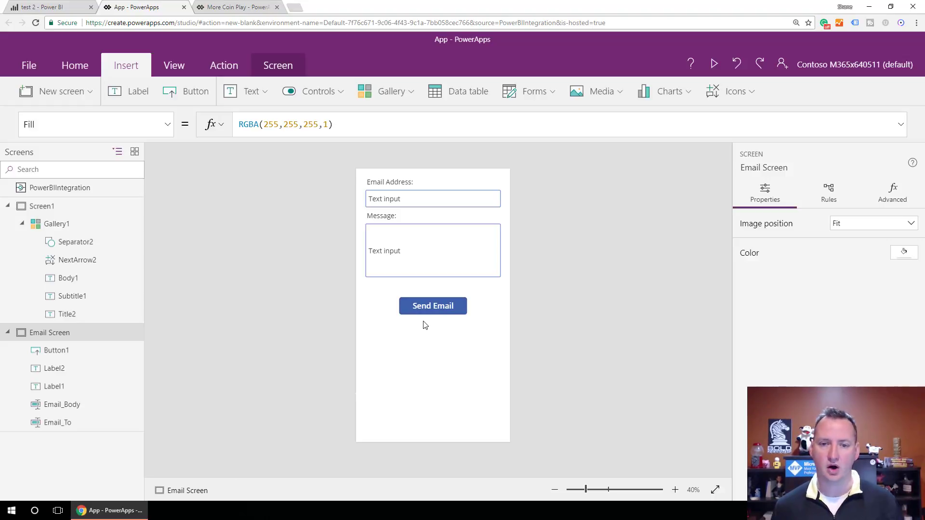
left_click(452, 304)
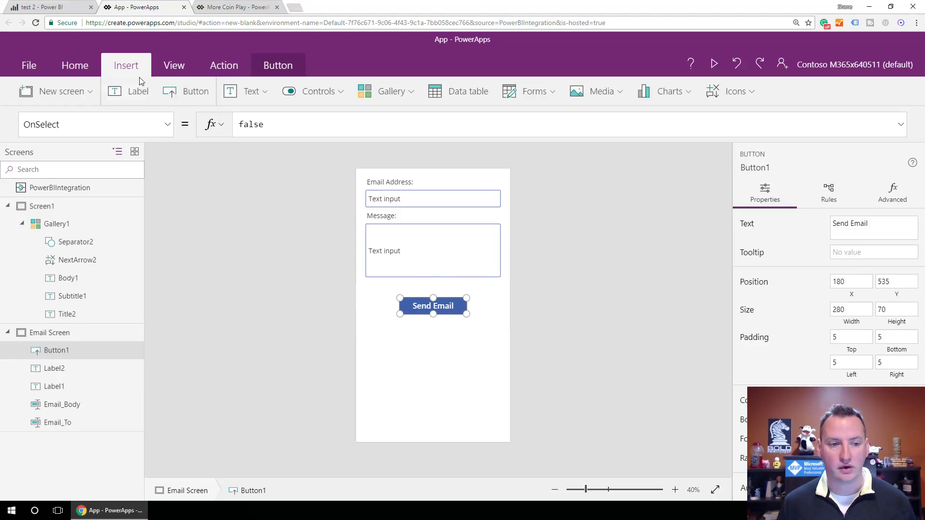
- Add the Office 365 Outlook data source, then select the Send Email button
left_click(174, 65)
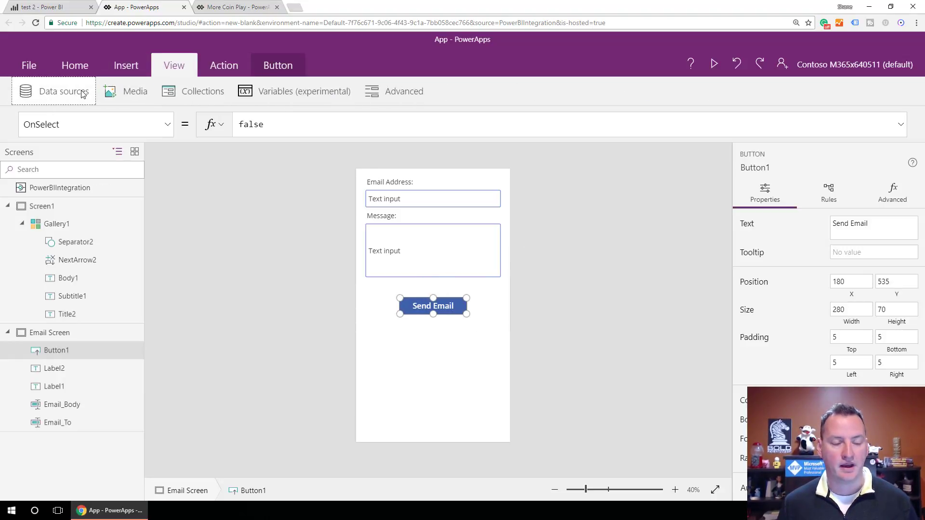
left_click(80, 93)
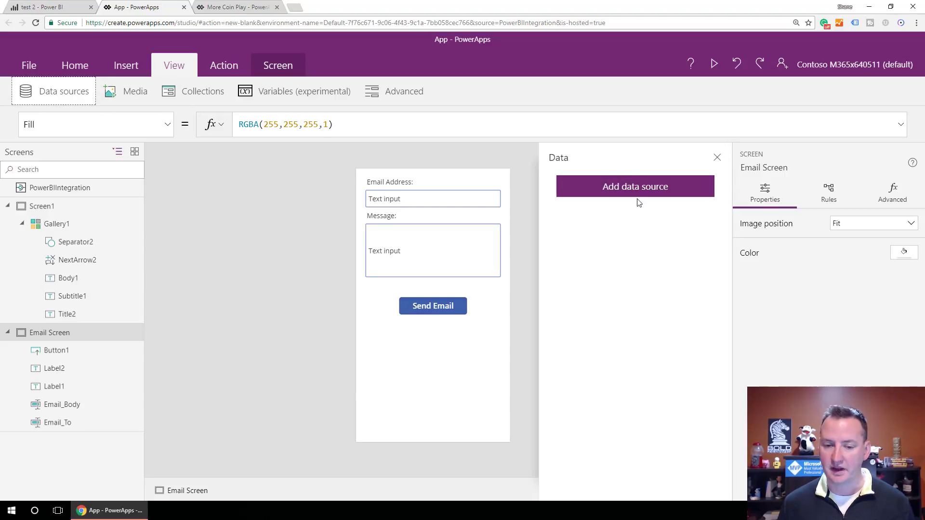
left_click(624, 192)
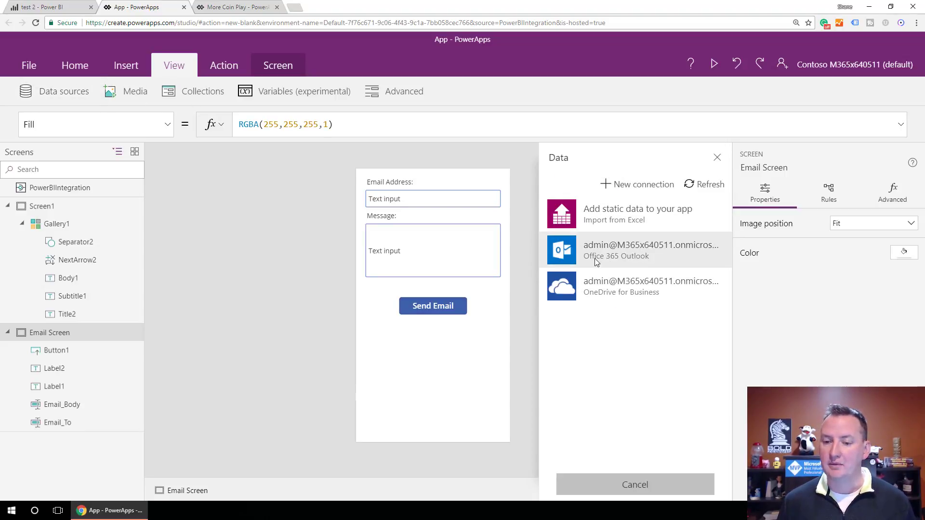
left_click(634, 251)
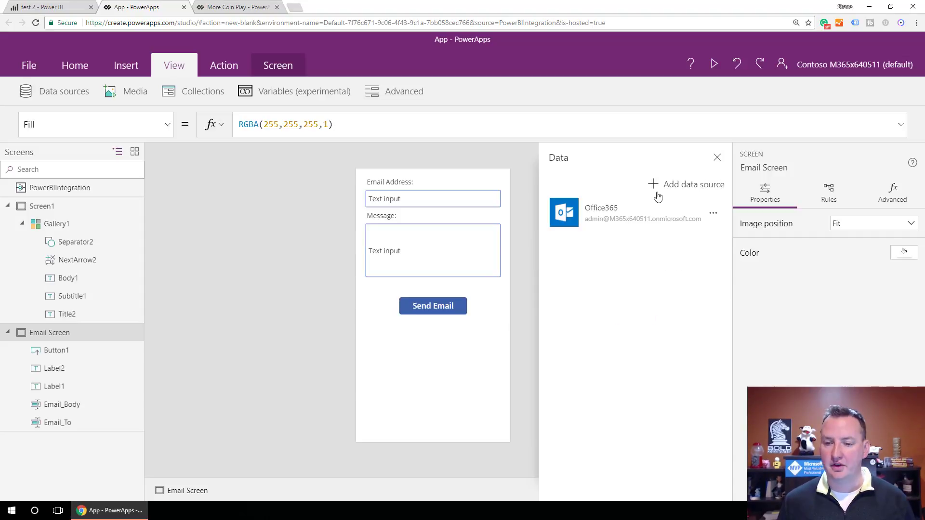
left_click(440, 308)
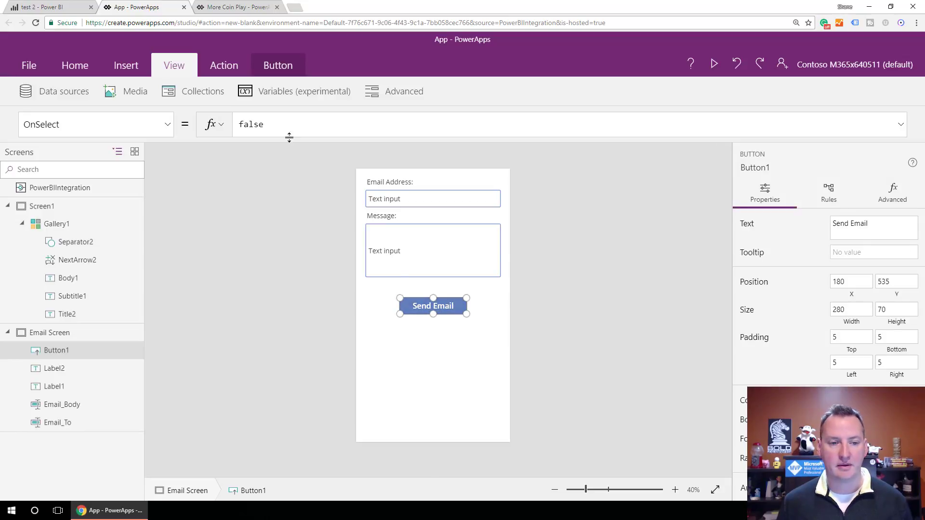
- Set the button's OnSelect to Office365.SendEmail(Email_To.Text, "Our Subject", Email_Body.Text)
left_click(210, 127)
type("Office3")
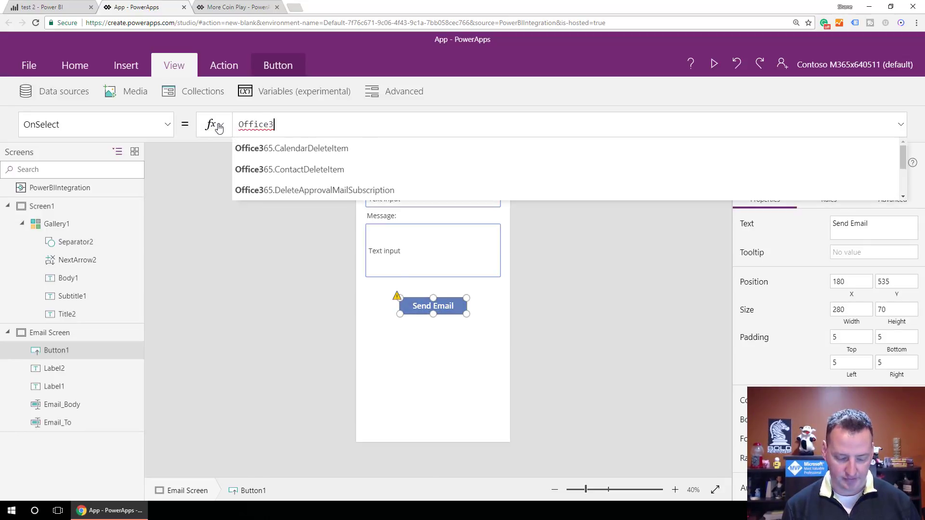
type("65.o")
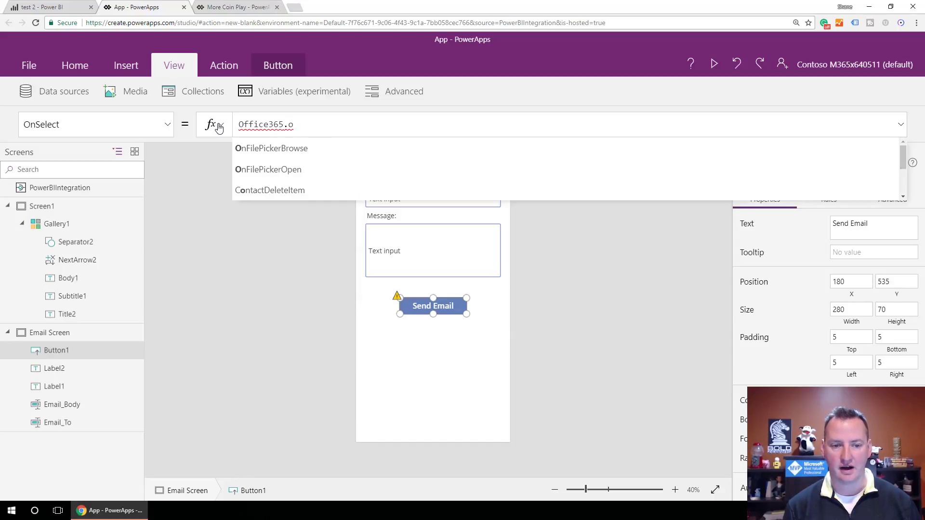
key("BackSpace")
type("se")
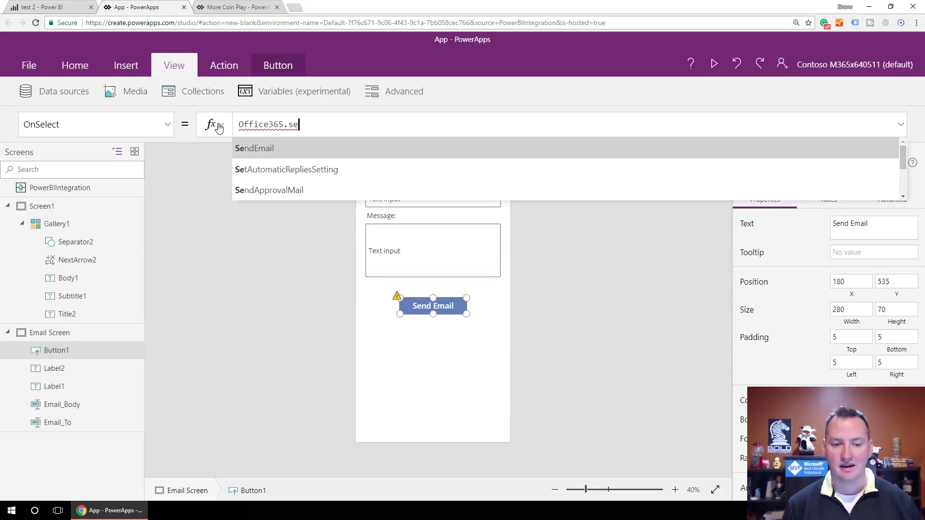
key("Tab")
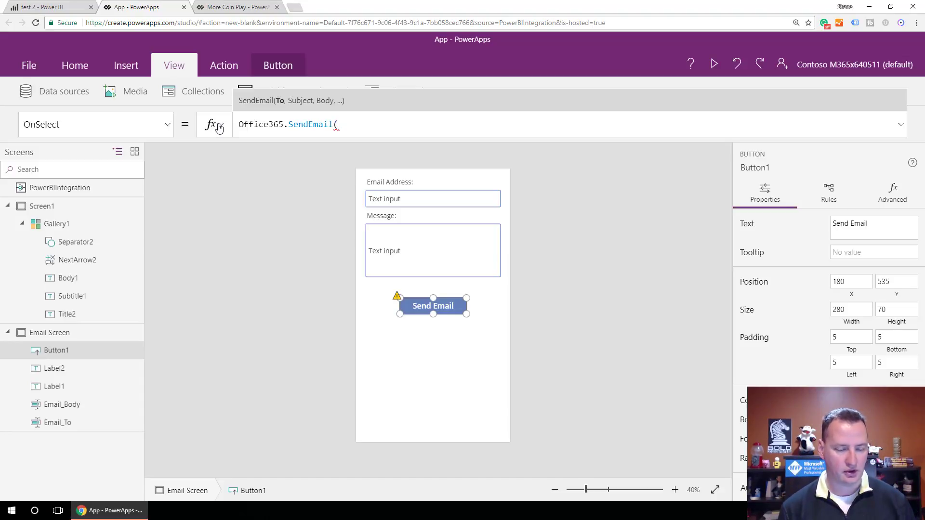
type("Email_To.Text")
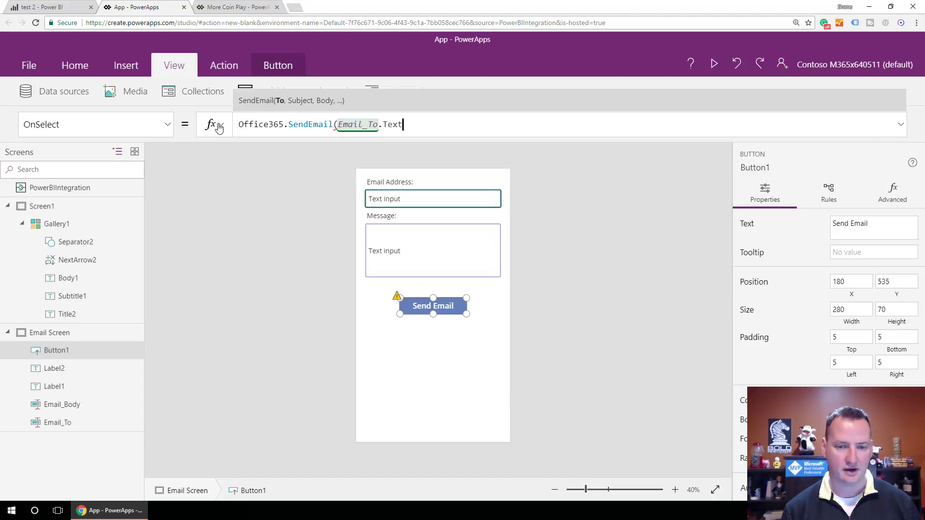
type(", \"S")
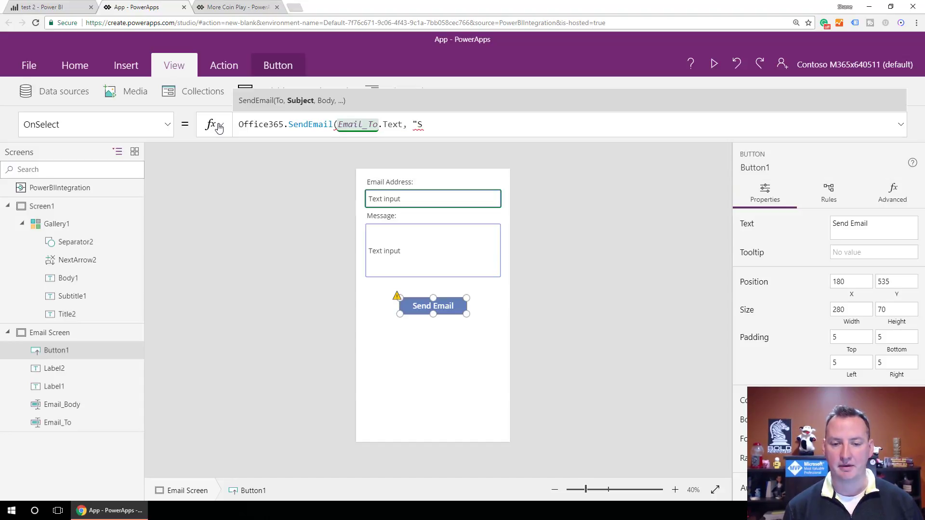
key("BackSpace")
type("Our Subject\"")
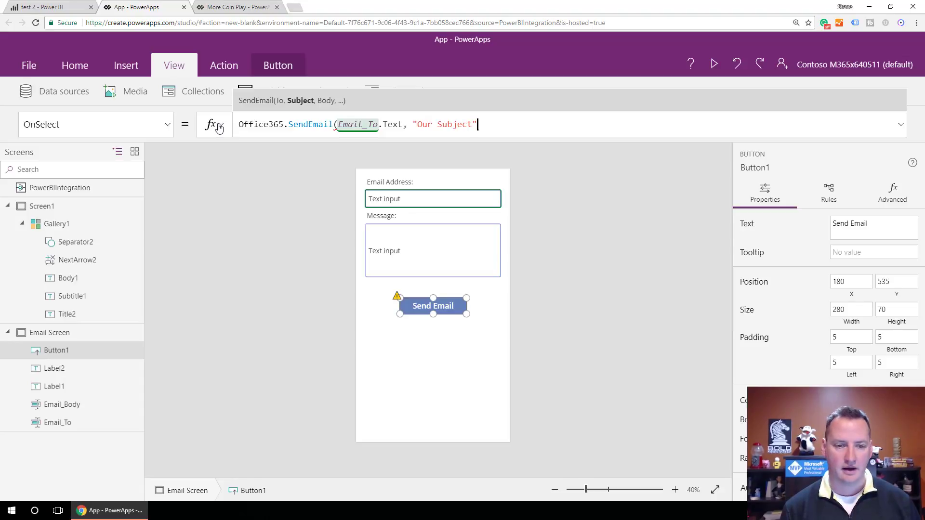
type(", ")
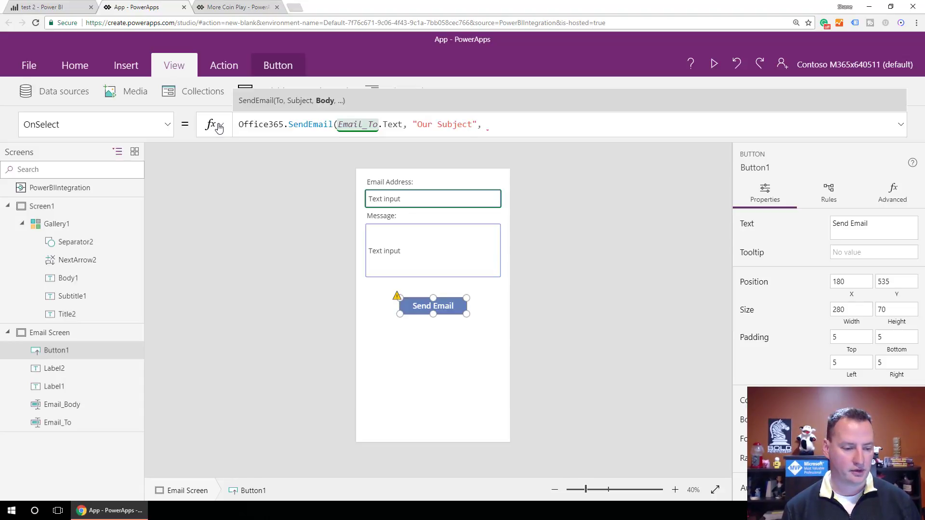
type("Email")
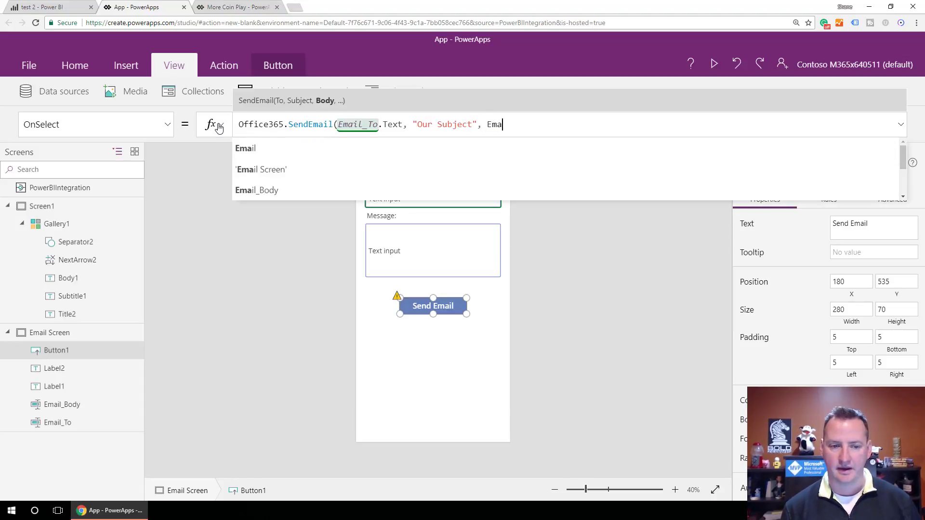
key("Down")
key("Down")
key("Tab")
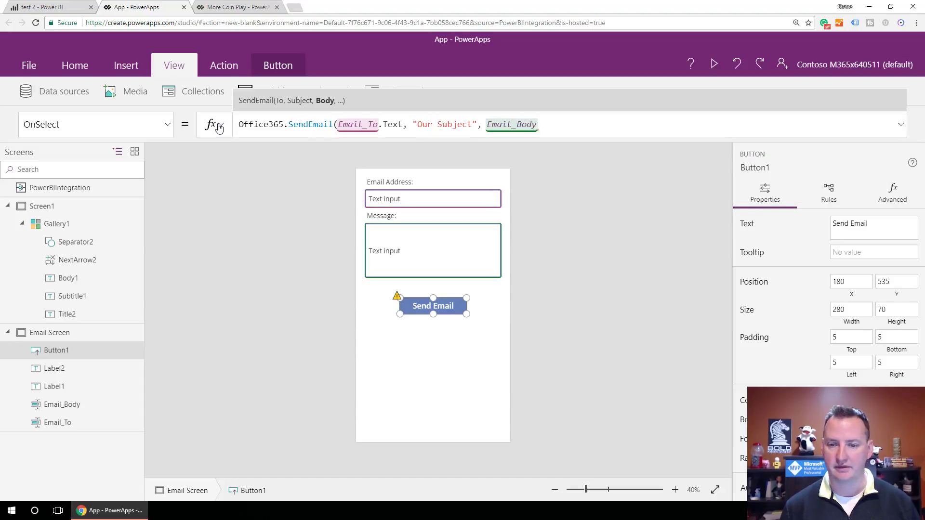
type(".Text")
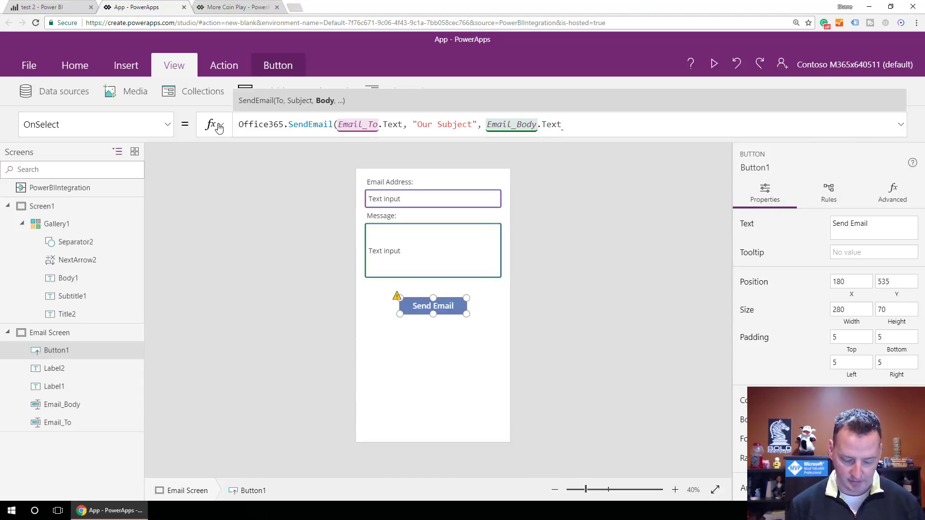
type(")")
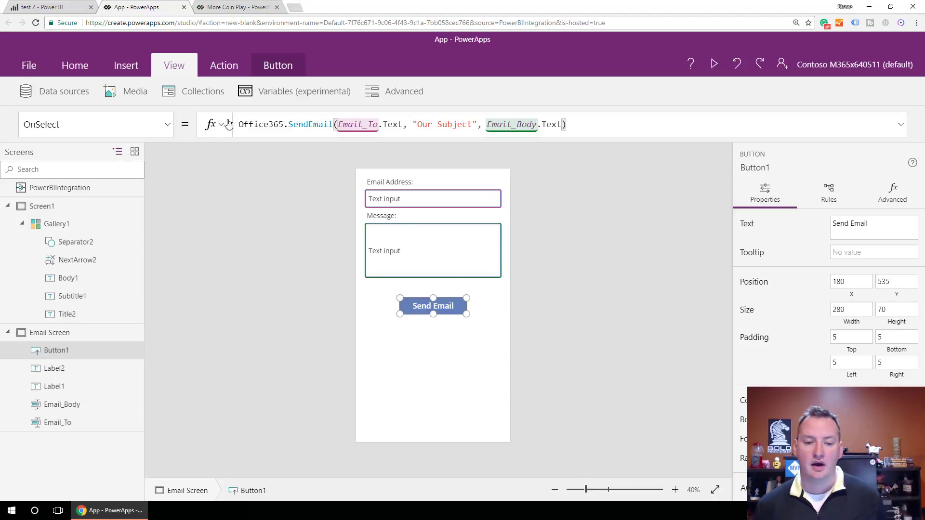
left_click(454, 257)
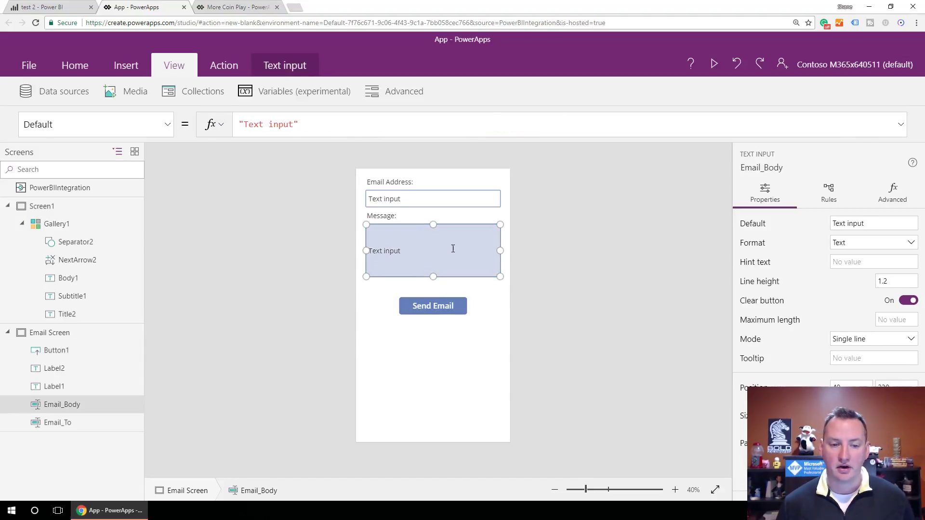
- Replace Email_Body's default text with "Good job " followed by a concatenation operator
left_click(320, 125)
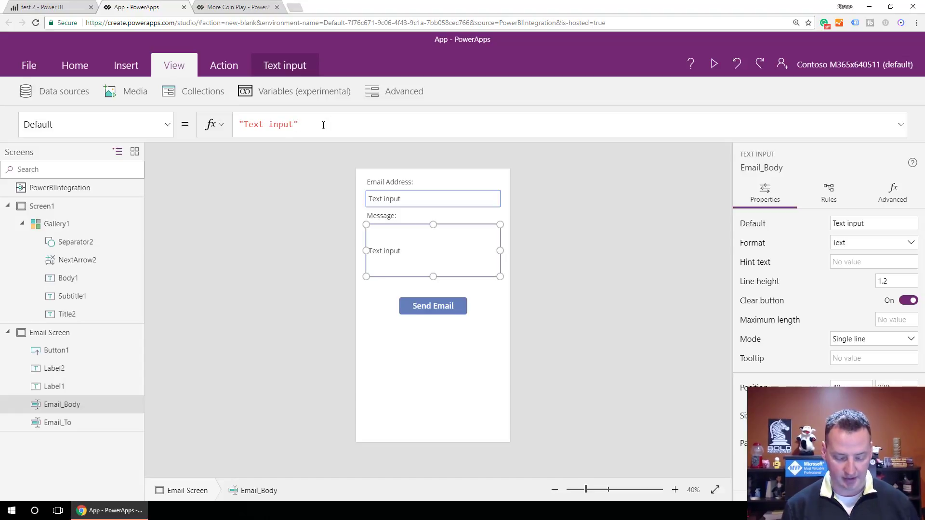
key("BackSpace")
key("BackSpace")
key("BackSpace")
key("BackSpace")
key("BackSpace")
key("BackSpace")
key("BackSpace")
key("BackSpace")
key("BackSpace")
key("BackSpace")
key("BackSpace")
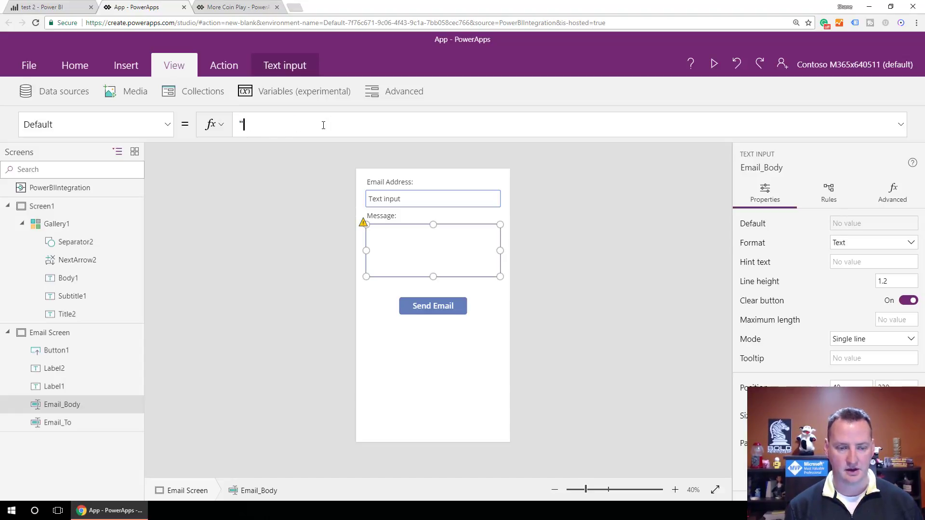
type("Good job")
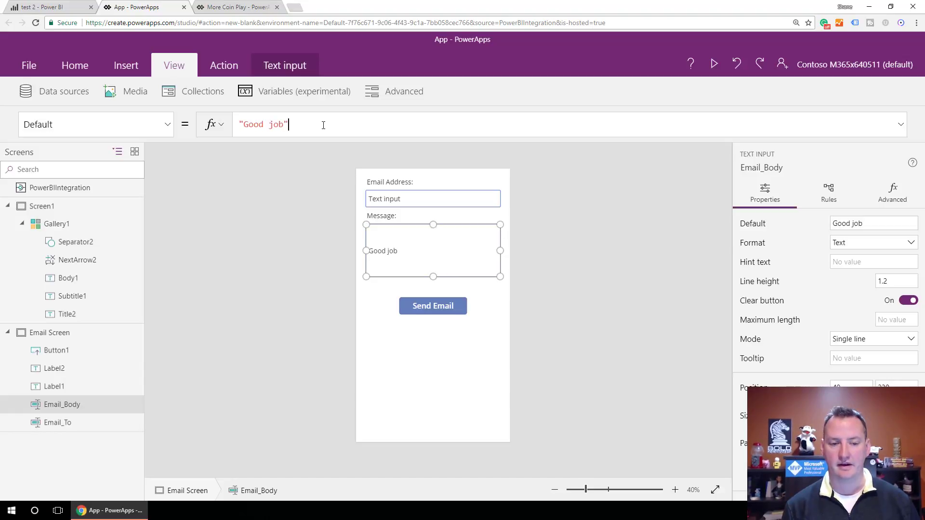
key("BackSpace")
type("\" ")
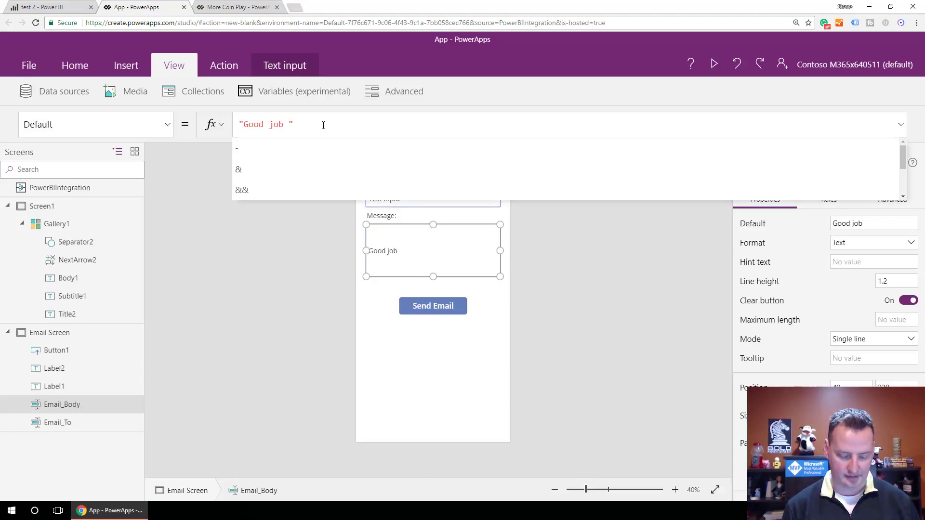
type("& Thi")
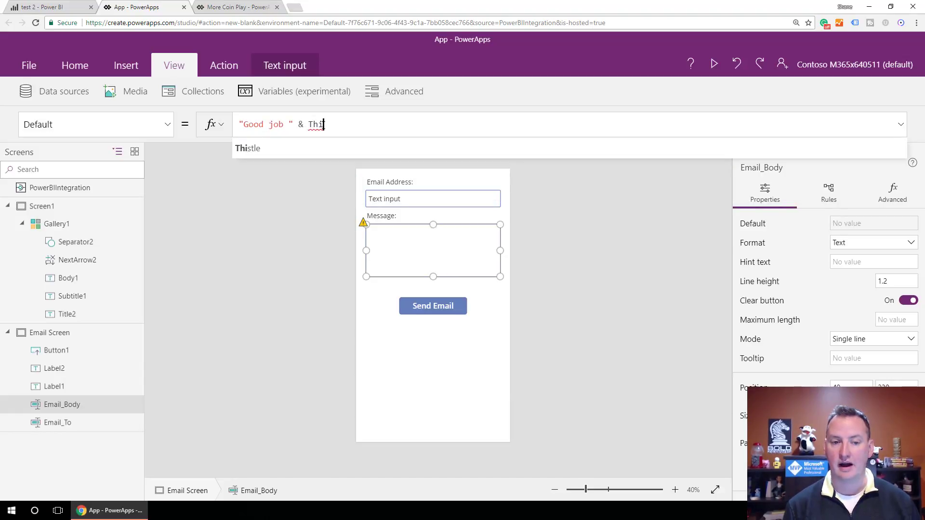
- Append Gallery1.Selected.Month to the Email_Body default formula
key("BackSpace")
key("BackSpace")
key("BackSpace")
type("Gall")
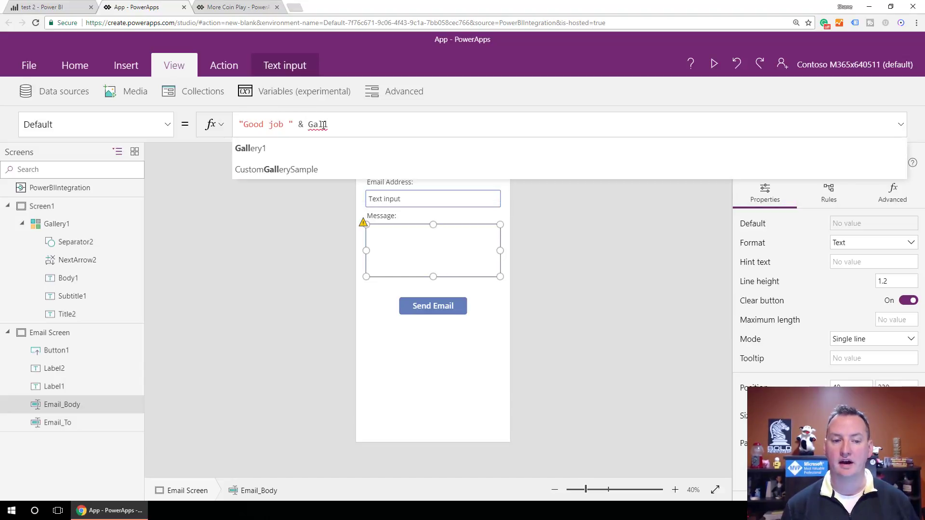
key("Tab")
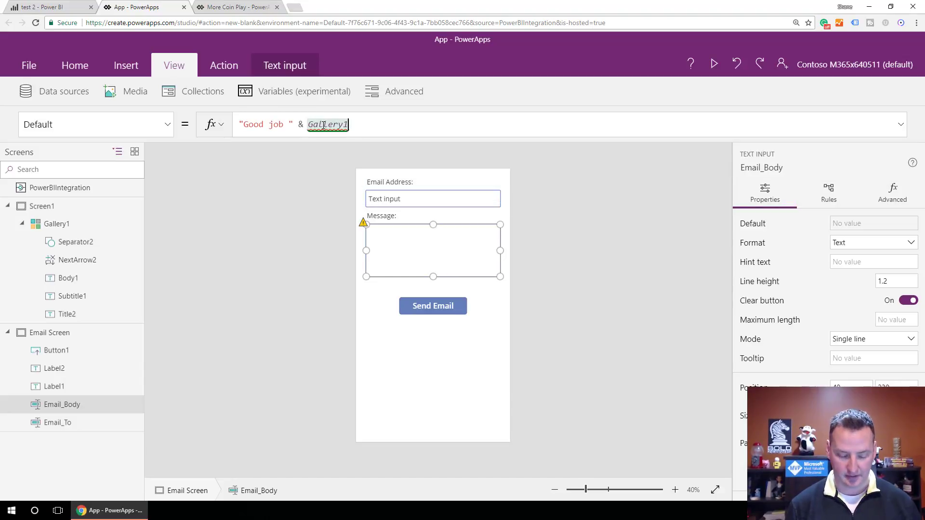
type(".sel")
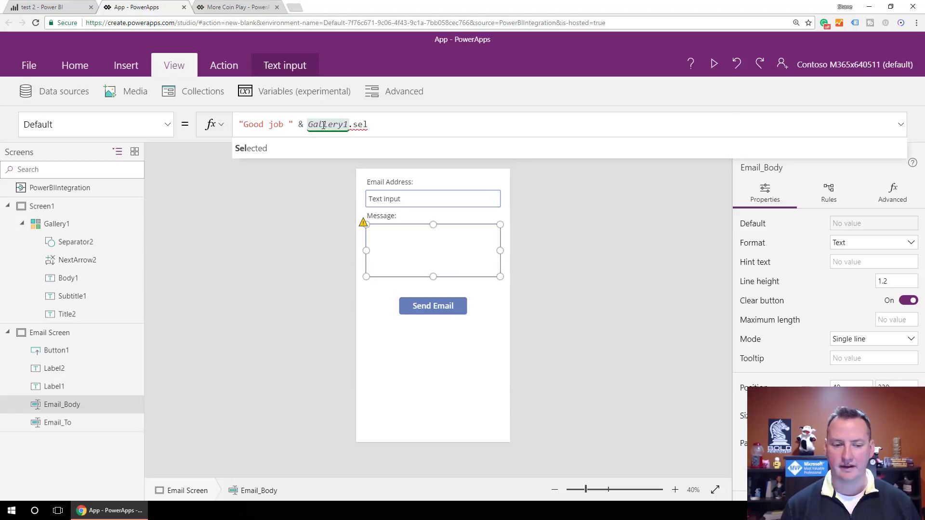
key("Tab")
type(".")
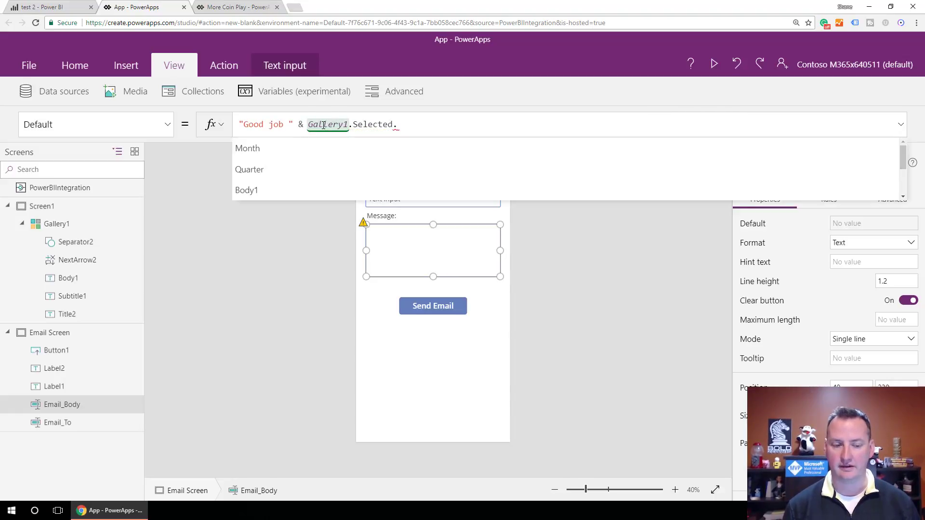
key("Down")
key("Down")
key("Down")
key("Down")
key("Down")
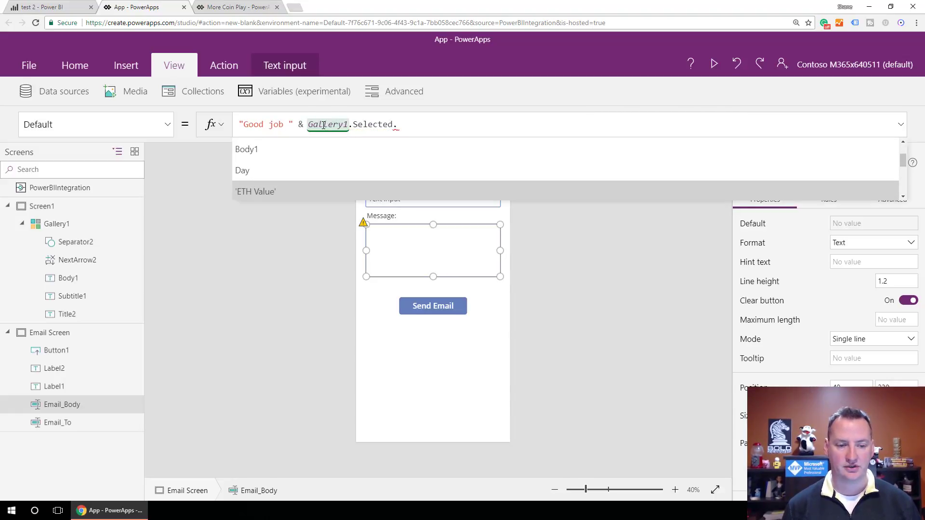
key("Down")
key("Up")
key("Up")
key("Up")
key("Up")
key("Up")
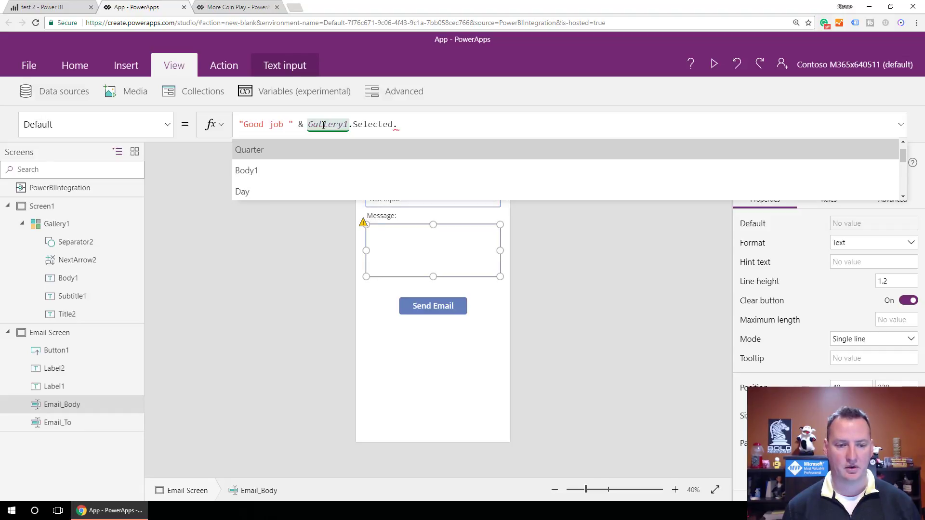
key("Tab")
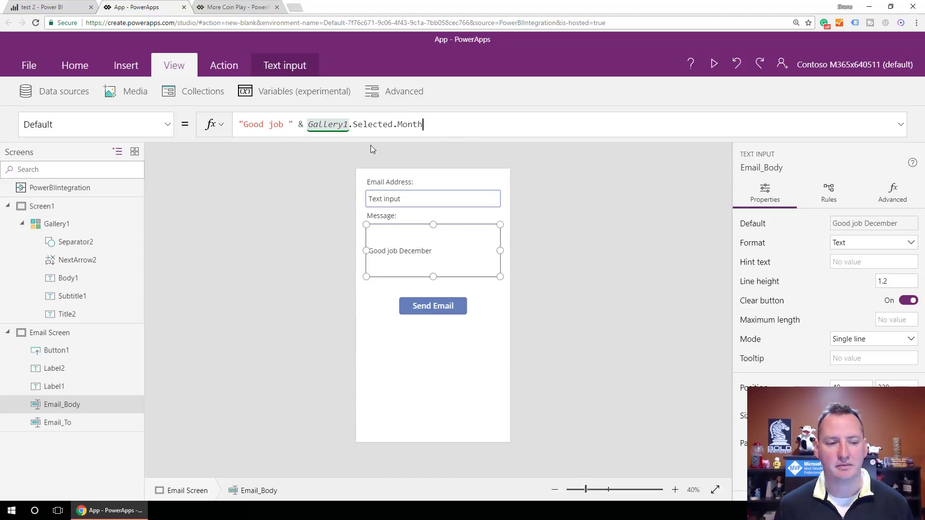
- Highlight Gallery1.Selected.Month in Email_Body's Default formula after reviewing the gallery title formula
left_click(58, 226)
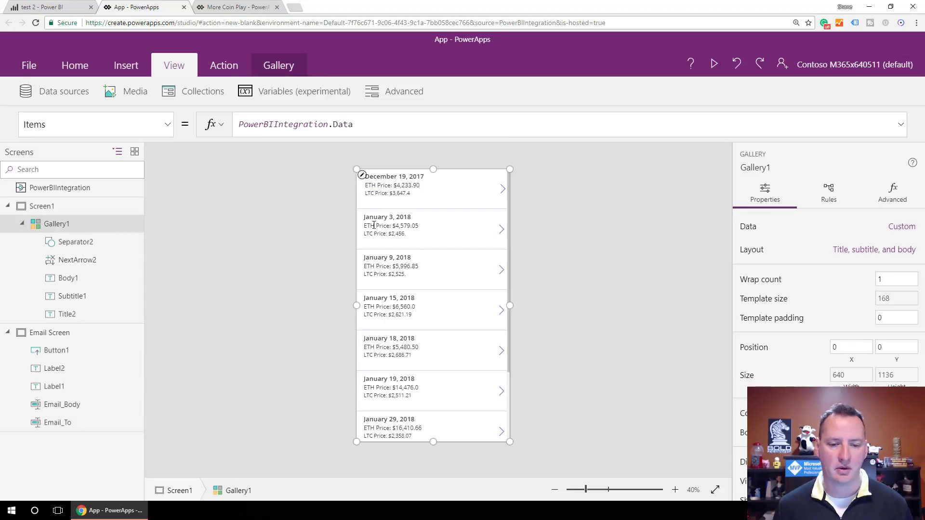
left_click(405, 177)
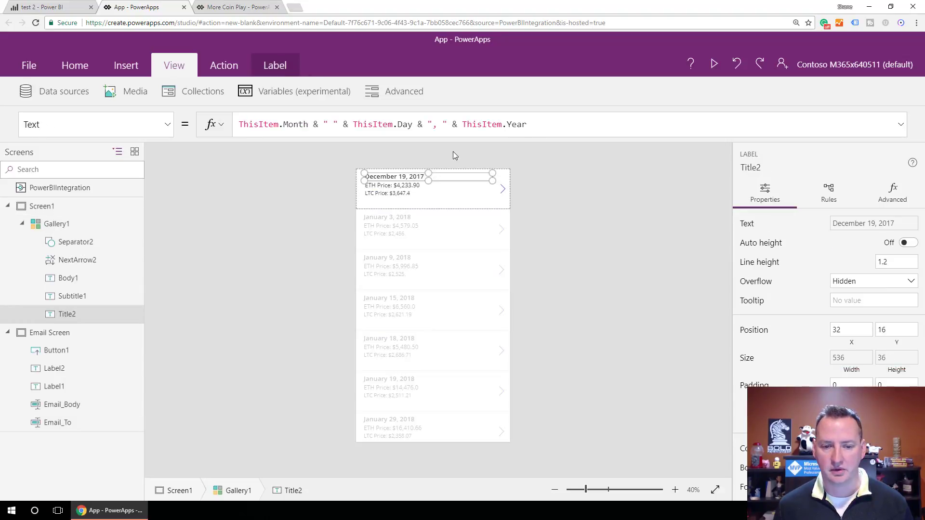
left_click_drag(542, 124, 237, 125)
key("ctrl+c")
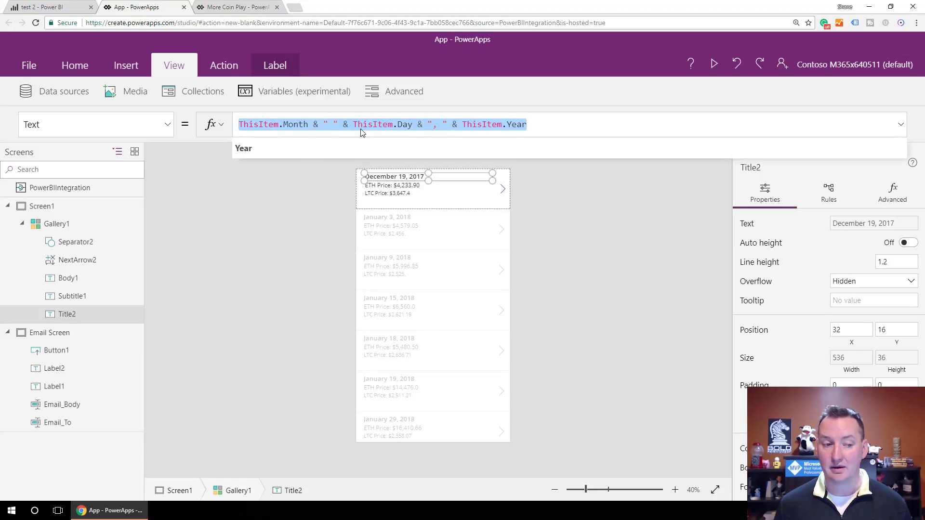
left_click(60, 352)
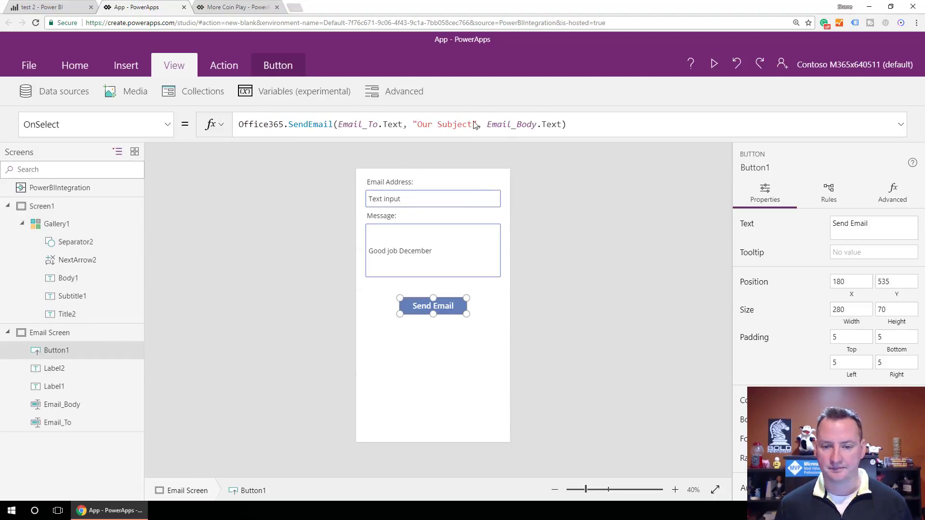
left_click(442, 256)
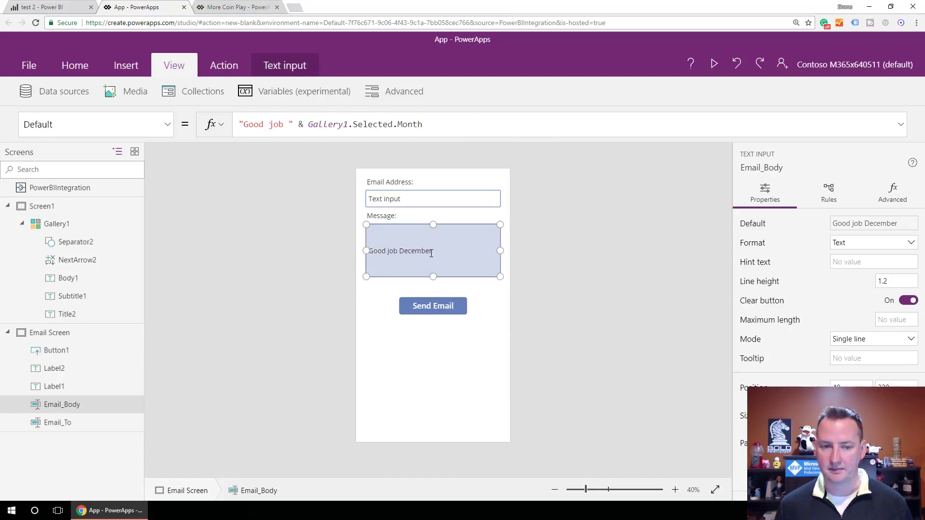
double_click(318, 124)
left_click(442, 118, "shift")
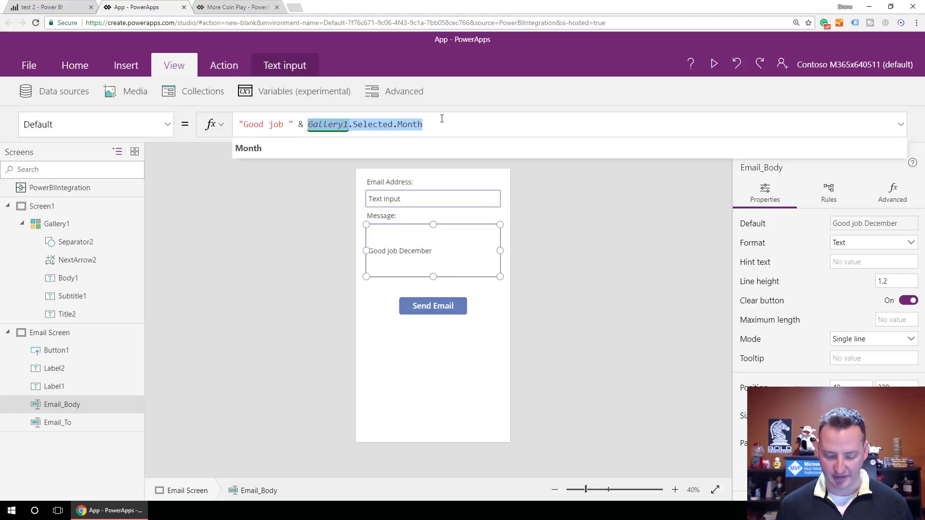
- Paste the full-date formula into Email_Body's Default and change all three ThisItem references to Gallery1.Selected
key("Delete")
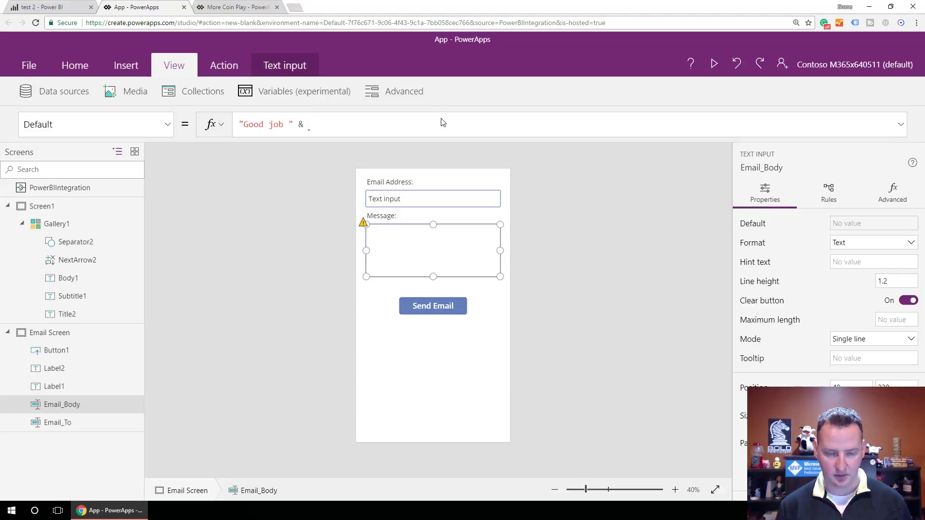
key("ctrl+v")
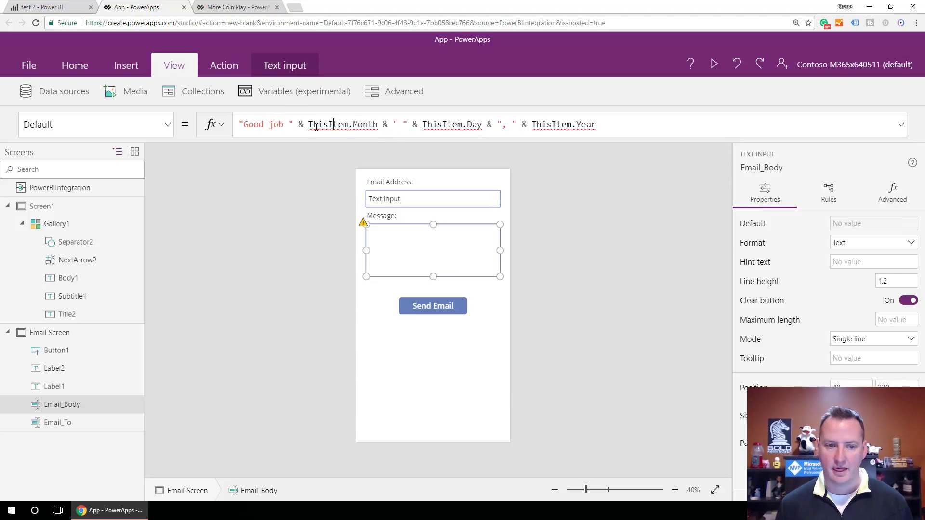
double_click(318, 125)
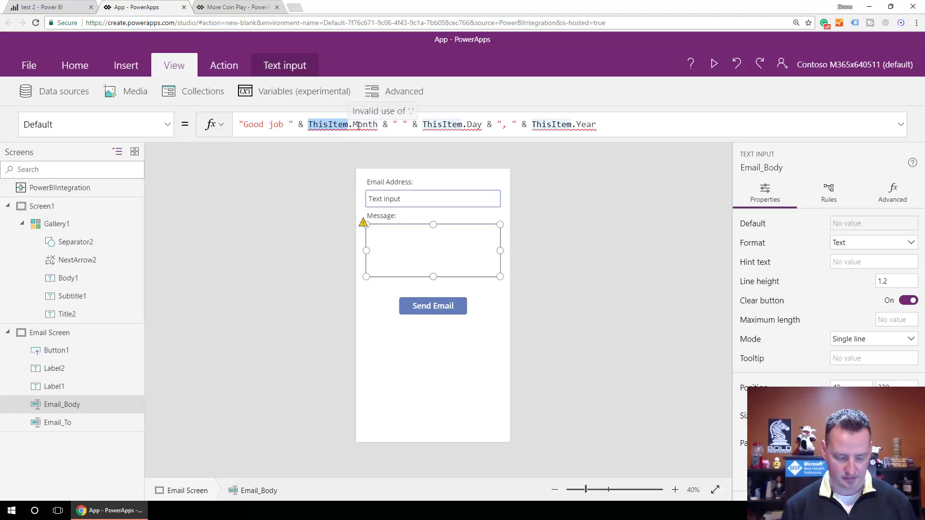
type("Gallery1.se")
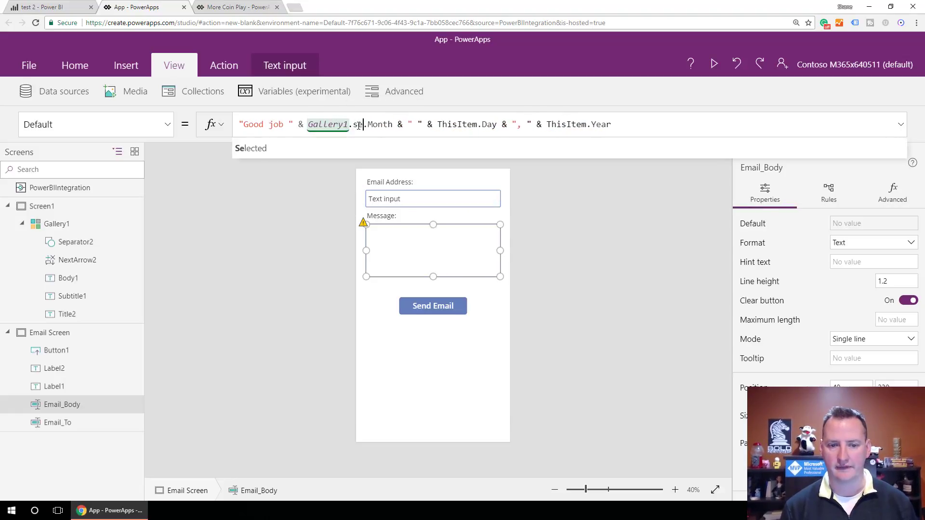
type("lected")
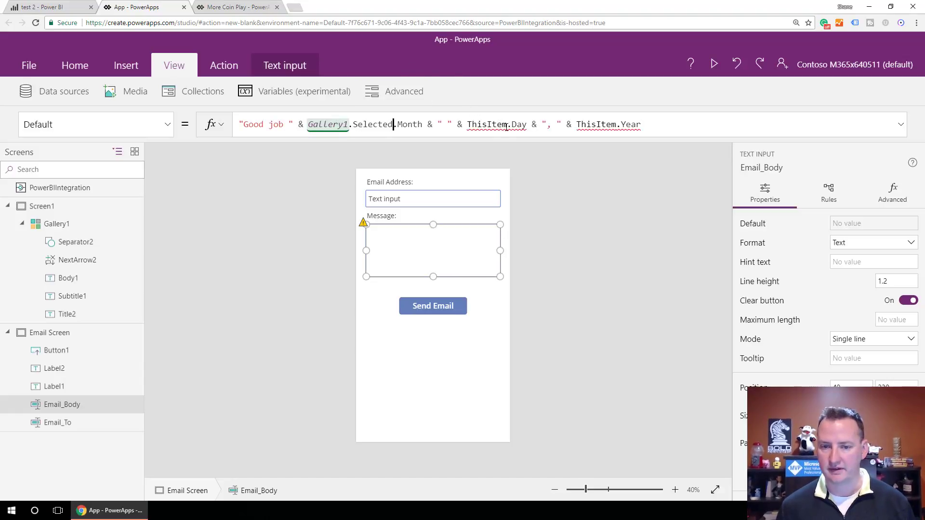
double_click(481, 124)
type("Gallery1.")
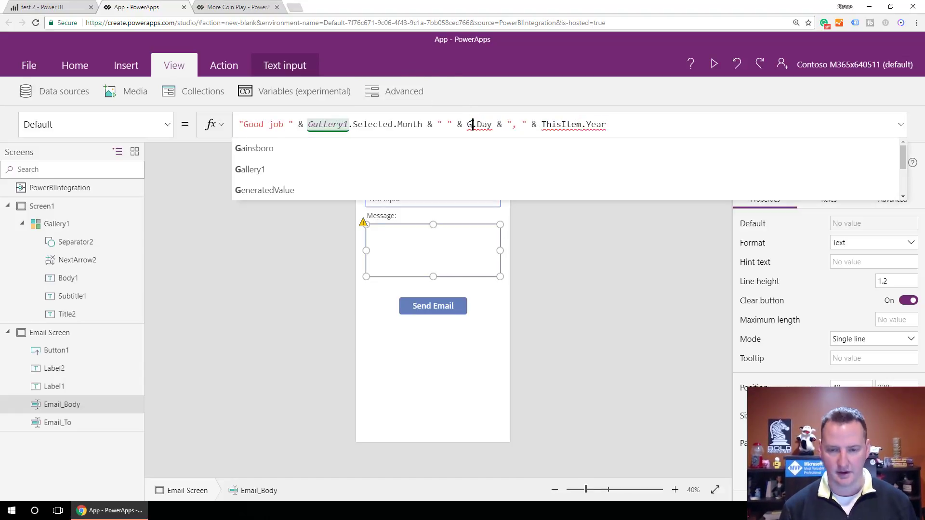
type("Selected.")
key("Delete")
double_click(641, 124)
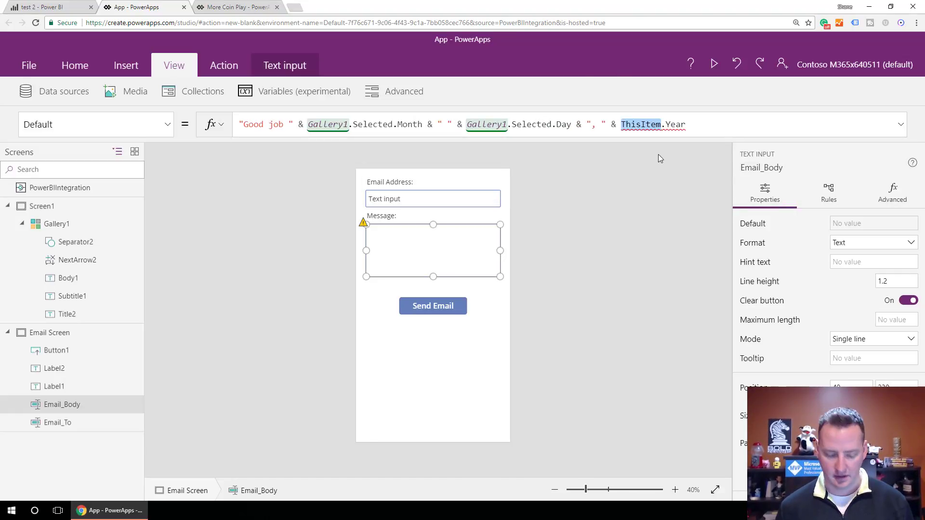
type("Gallery1.")
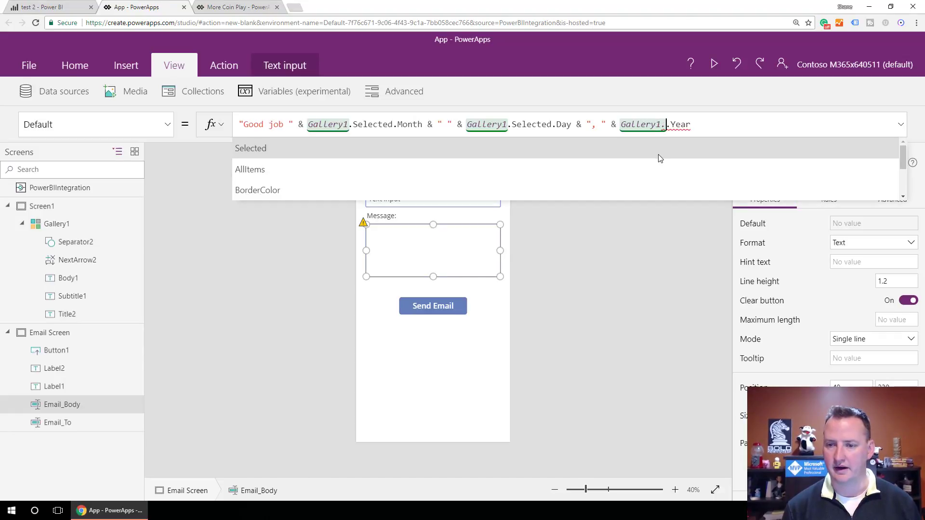
type("Sele")
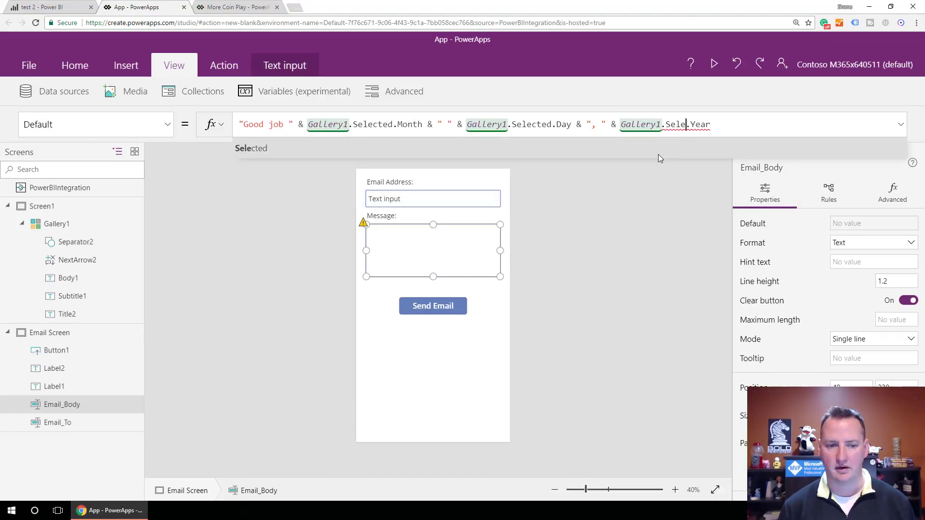
key("Tab")
left_click(690, 164)
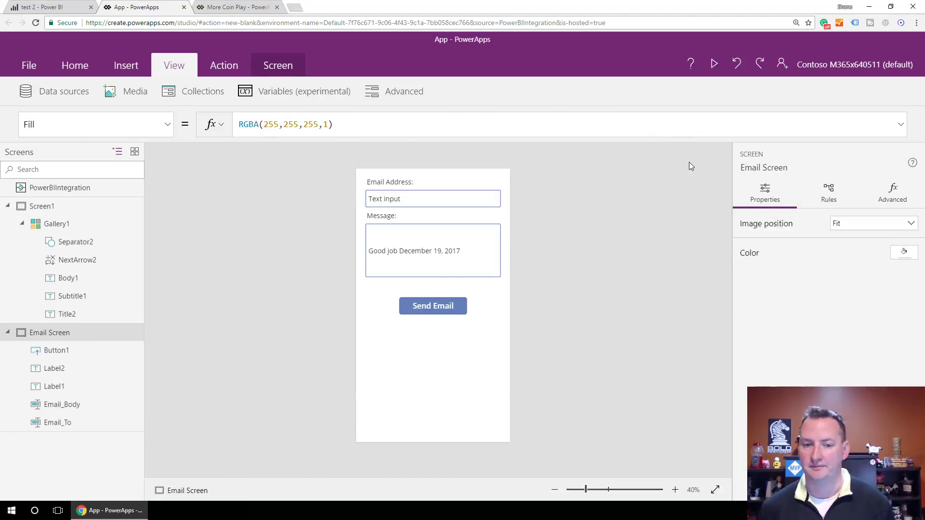
- Add a new button below Send Email with the caption 'Go Home'
left_click(446, 261)
left_click(449, 294)
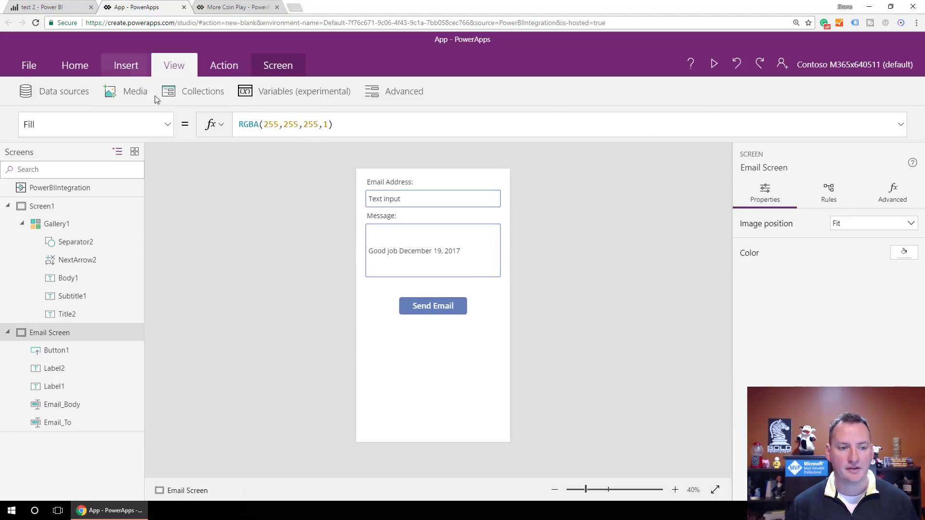
left_click(127, 65)
left_click(197, 96)
left_click(422, 192)
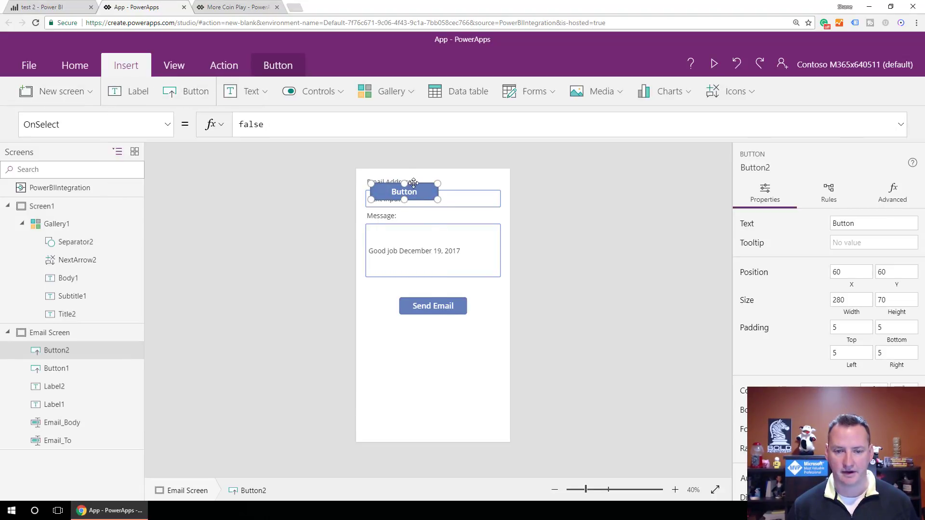
left_click_drag(411, 192, 440, 356)
double_click(440, 355)
key("BackSpace")
type("Go Home")
key("Return")
- Set the Go Home button's OnSelect to Navigate(Screen1, ScreenTransition.Cover)
left_click_drag(295, 125, 225, 127)
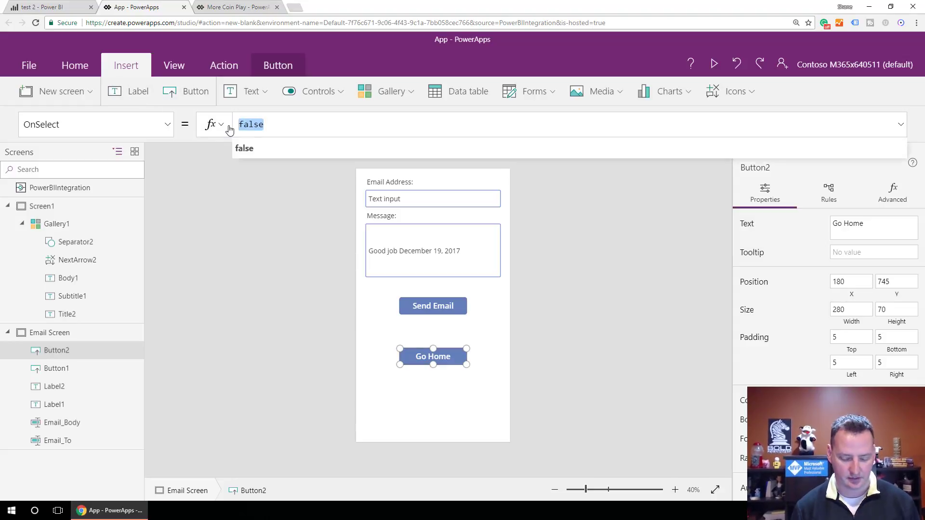
type("Nav")
key("Tab")
key("Down")
key("Down")
key("Tab")
type(",")
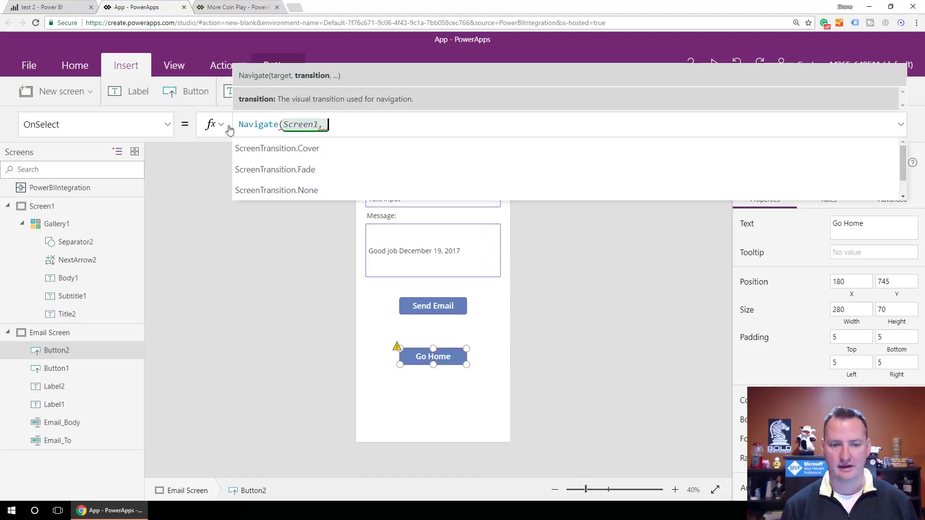
key("Tab")
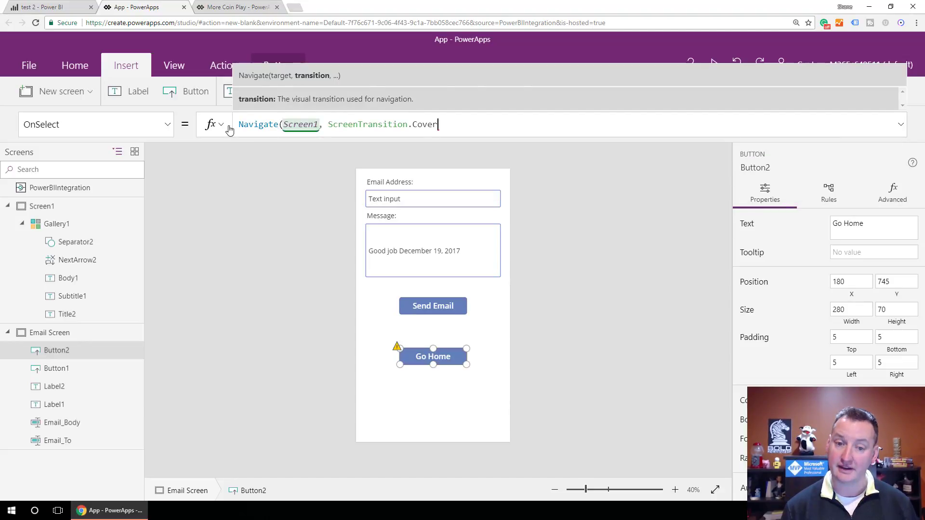
type(")")
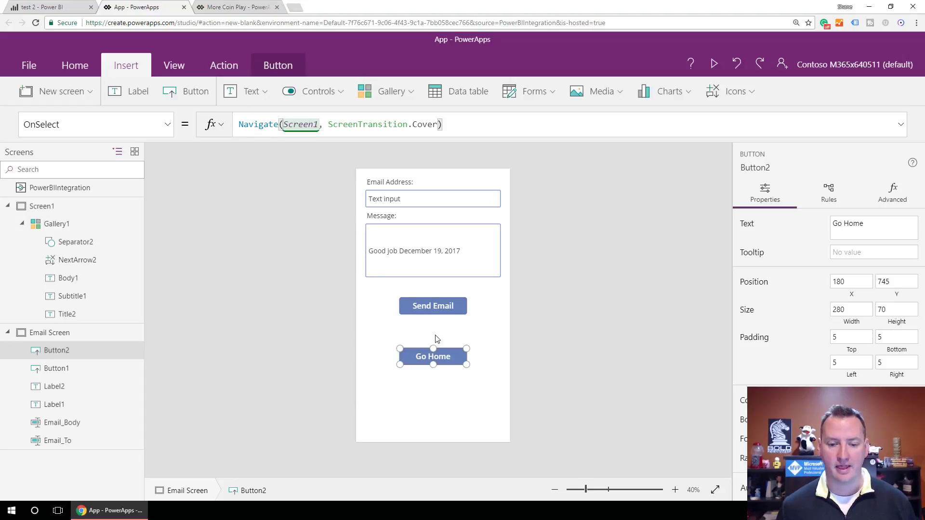
left_click(437, 338)
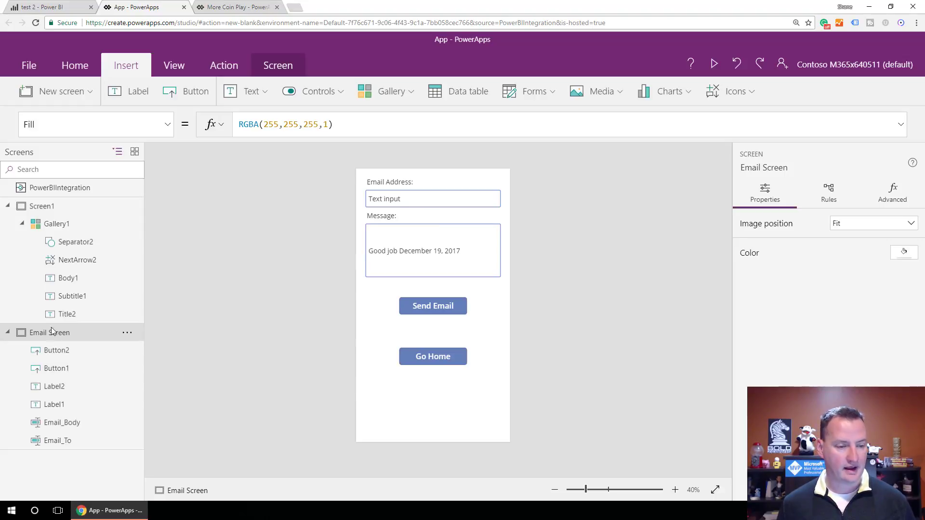
- Append ;Navigate('Email Screen', ScreenTransition.Fade) to the gallery arrow's Select(Parent) OnSelect formula
left_click(63, 225)
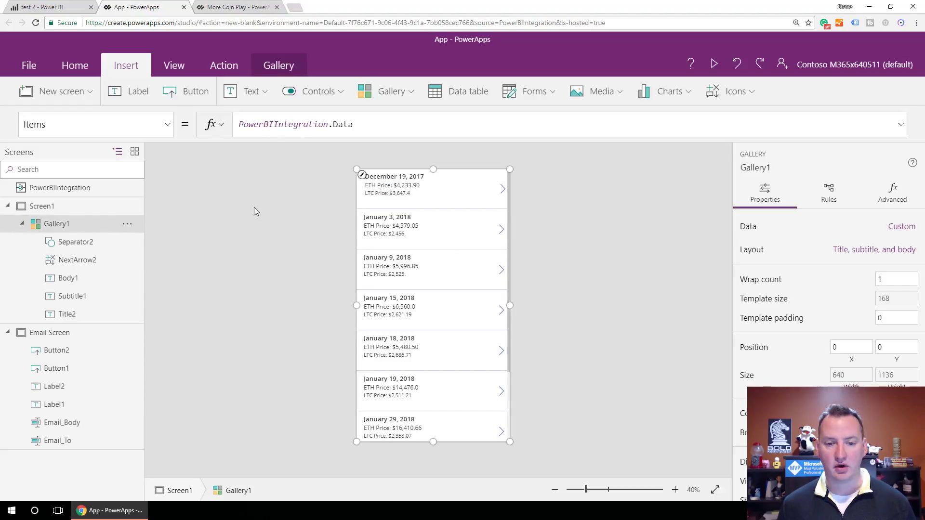
left_click(502, 189)
left_click(315, 125)
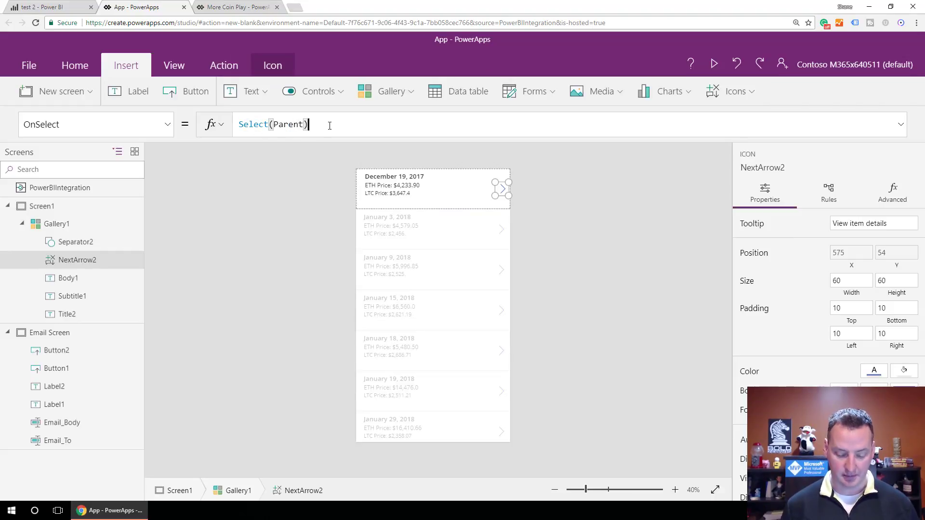
type(";Navigate(")
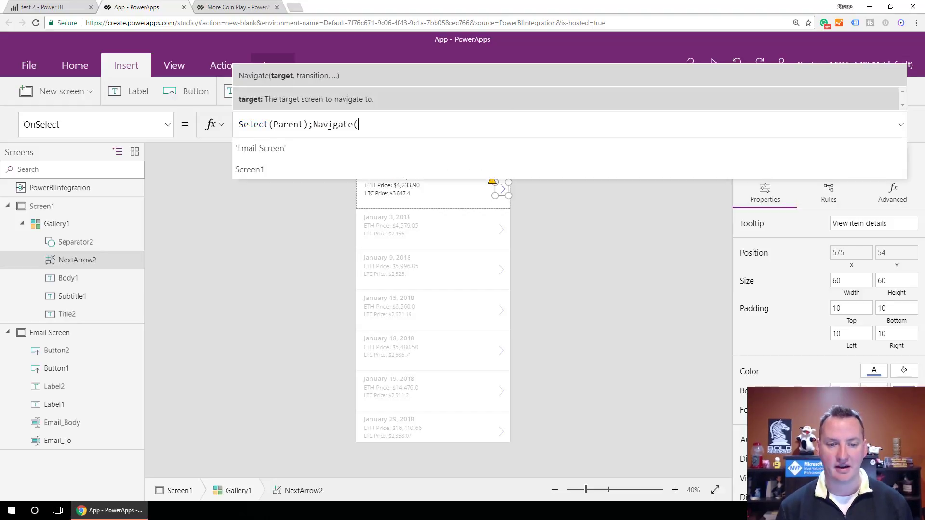
key("Tab")
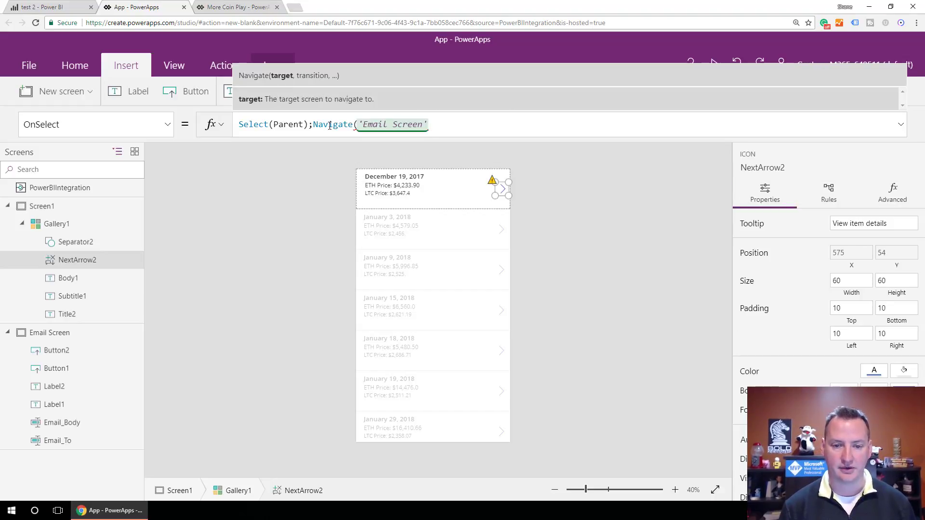
type(",")
key("Down")
key("Down")
key("Tab")
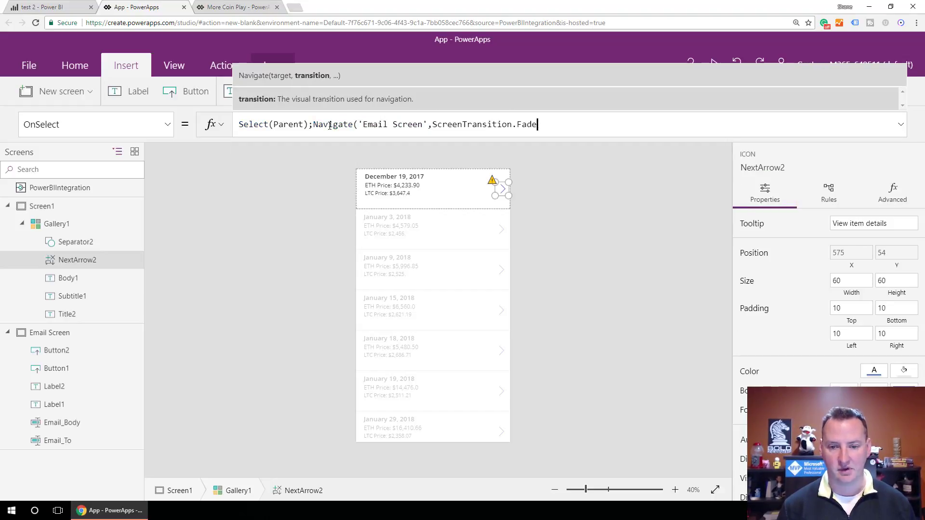
type(")")
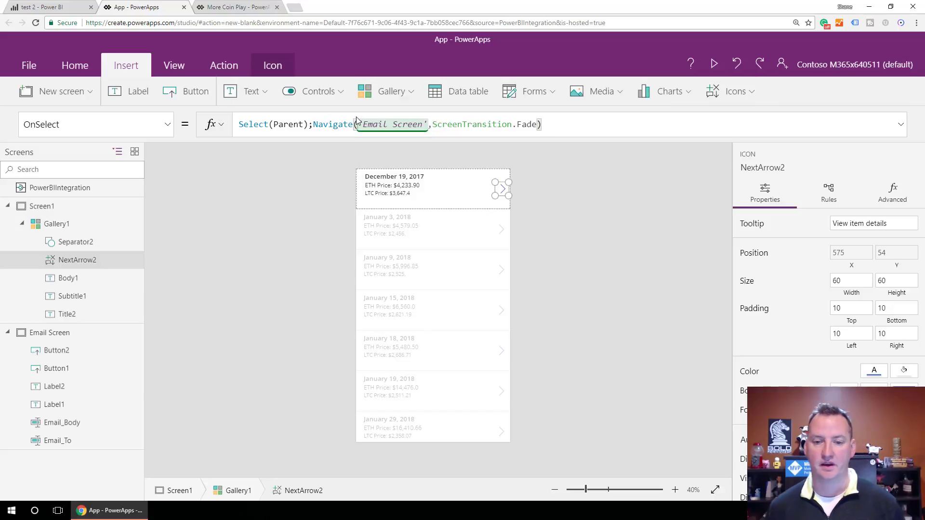
left_click(480, 197)
left_click(530, 201)
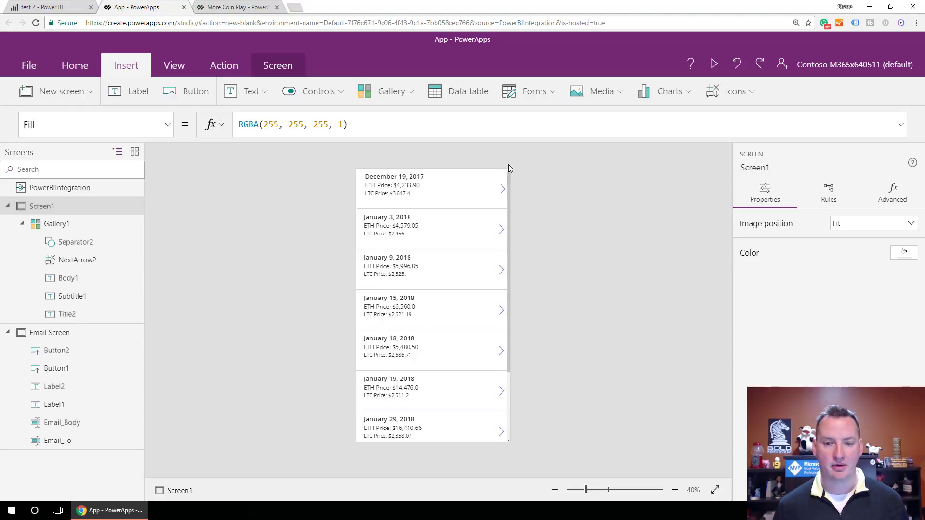
- Lower the gallery's top edge and add a label reading 'My PowerApp' above it
left_click(464, 189)
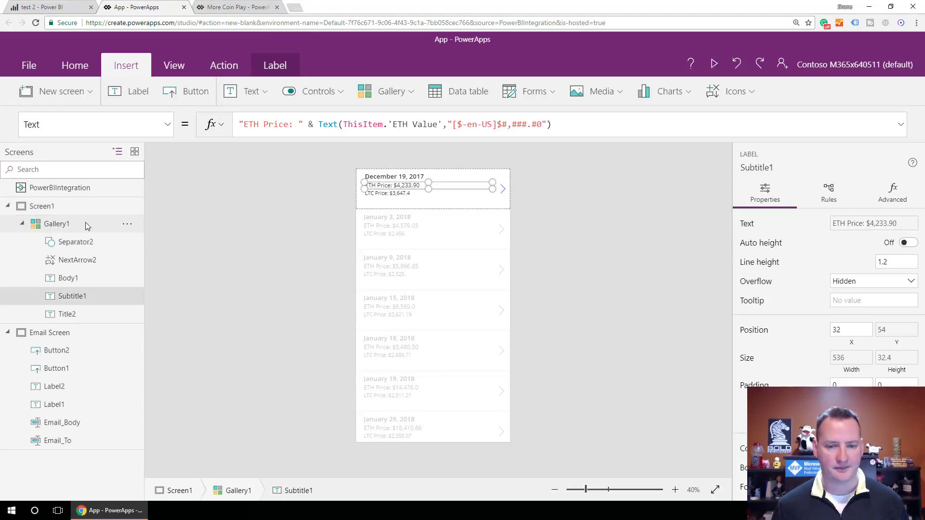
left_click(56, 224)
left_click_drag(435, 170, 432, 201)
left_click(425, 186)
left_click(140, 92)
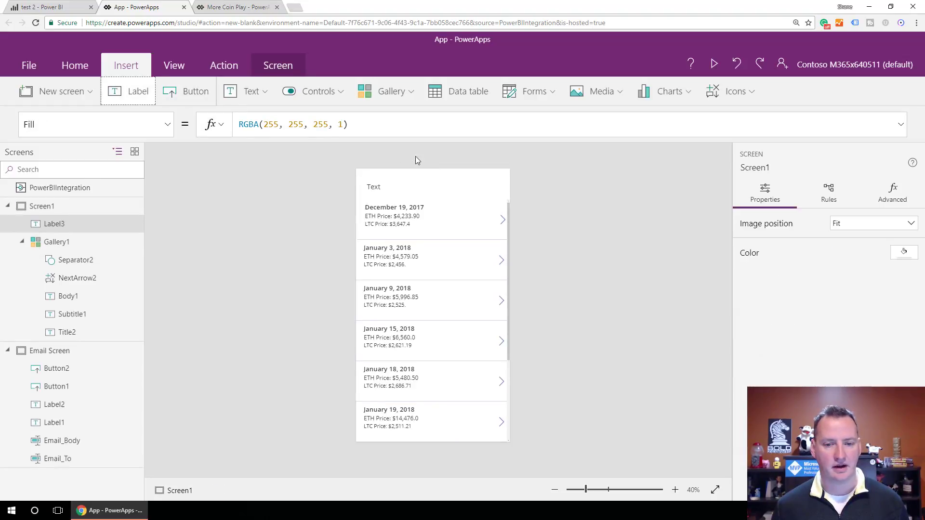
type("My PowerApp")
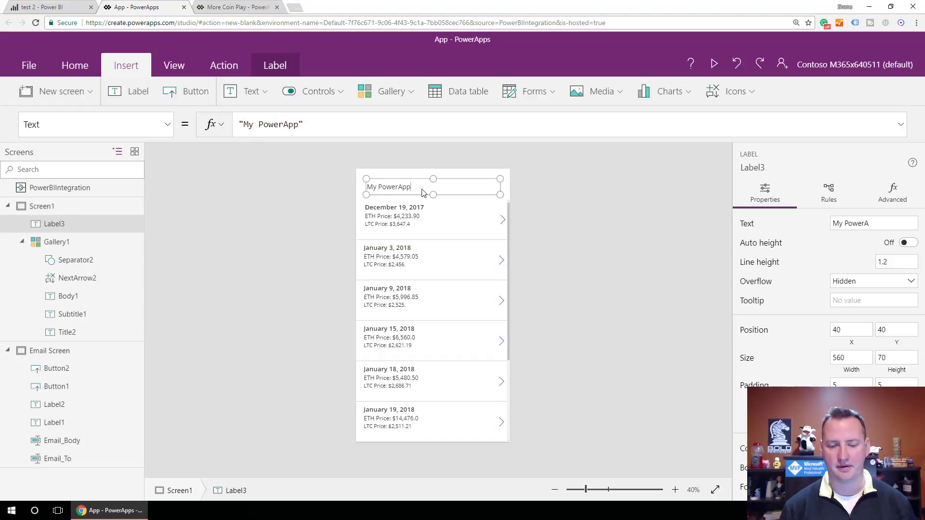
key("ctrl+a")
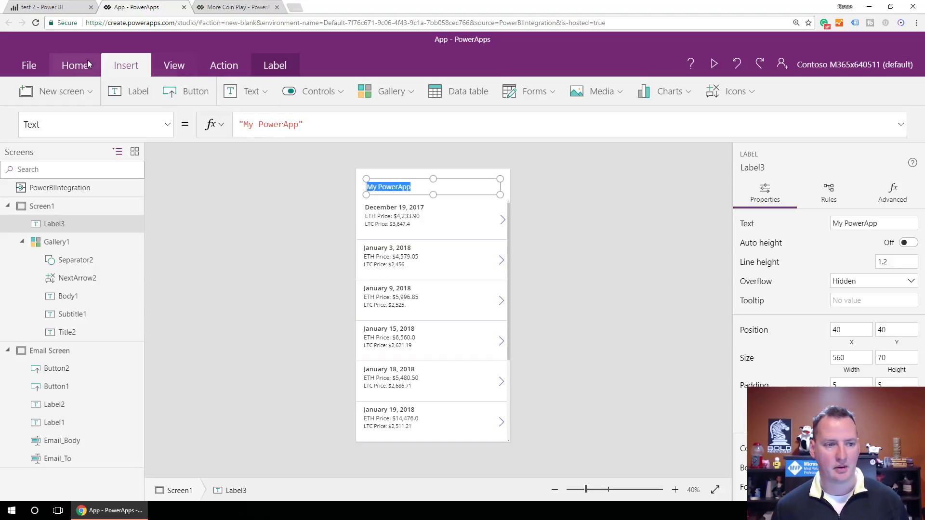
- Format the title with font size 28, green text and centre alignment
left_click(77, 63)
left_click(341, 92)
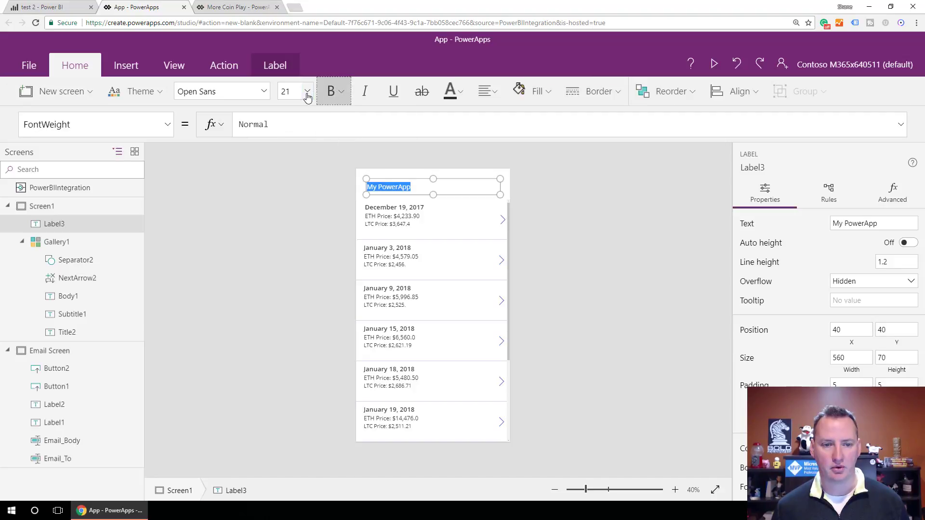
left_click(307, 91)
left_click(287, 248)
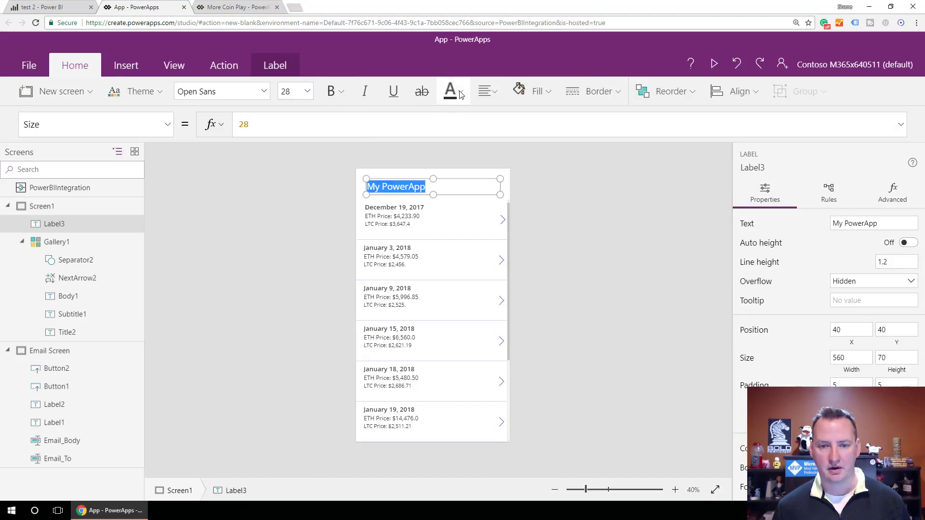
left_click(450, 91)
left_click(621, 174)
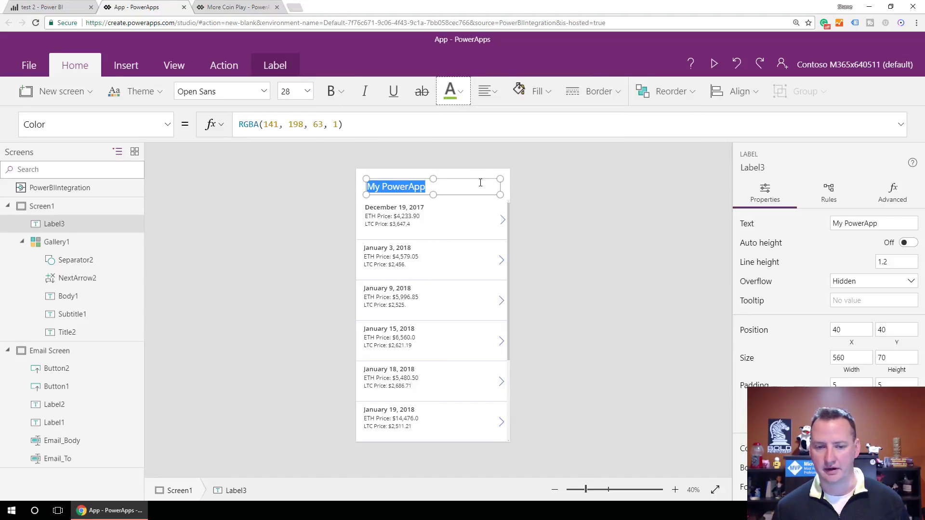
left_click(485, 91)
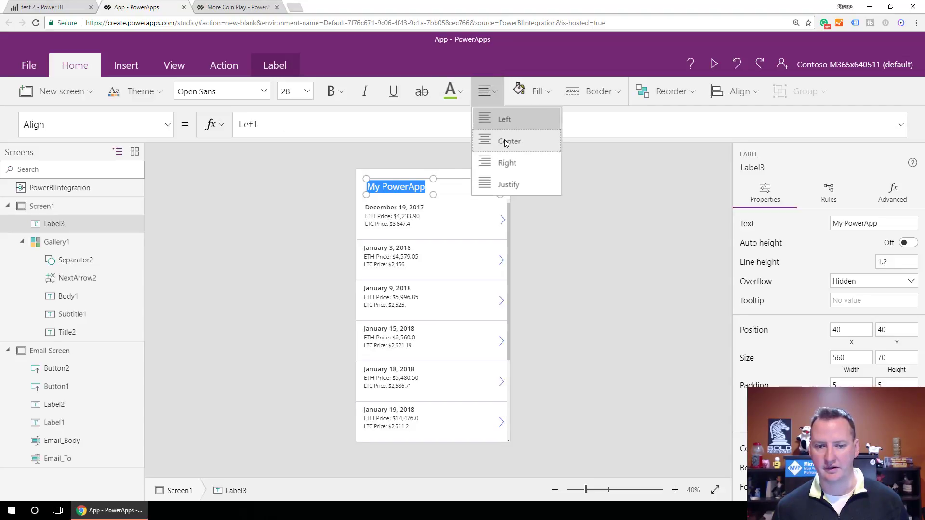
left_click(496, 138)
left_click(435, 175)
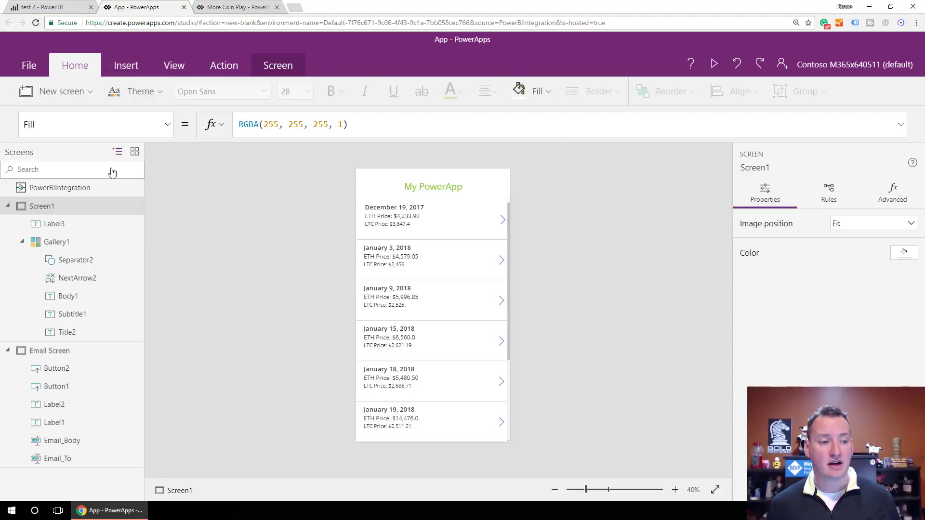
- Rename the app 'Shane made this' and give it a yellow icon background with a chevron icon
left_click(29, 66)
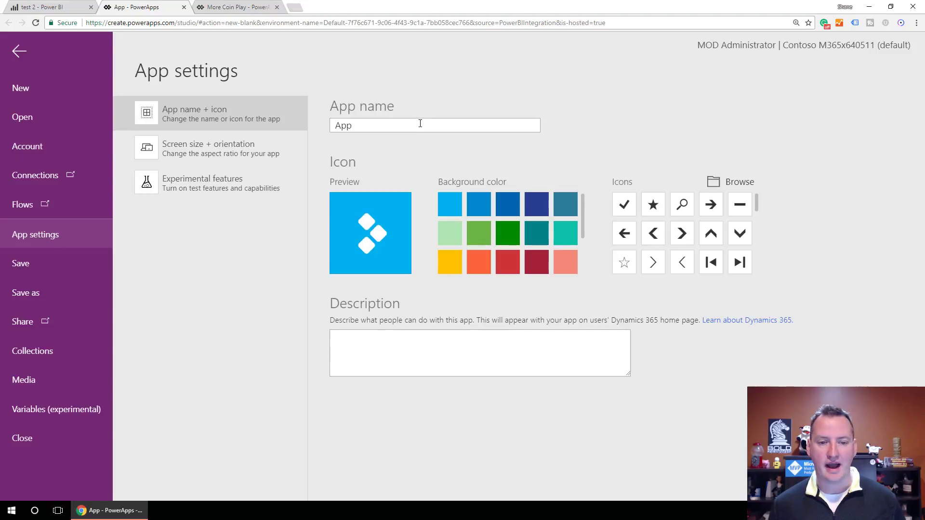
left_click(414, 125)
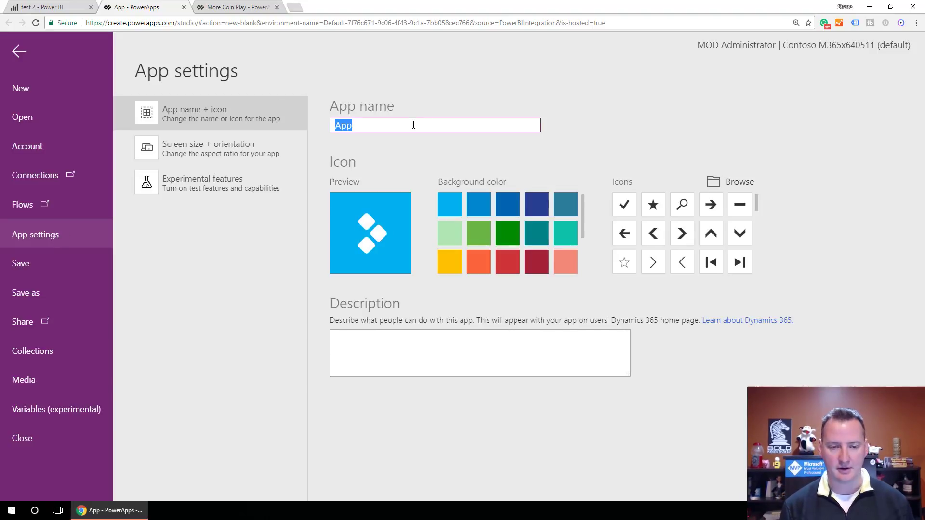
type("Shane made th")
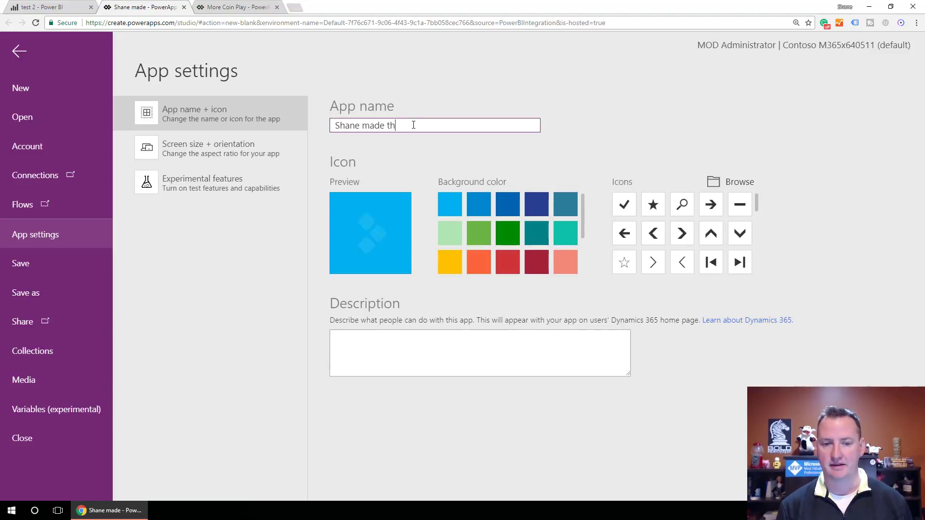
type("is")
left_click(449, 261)
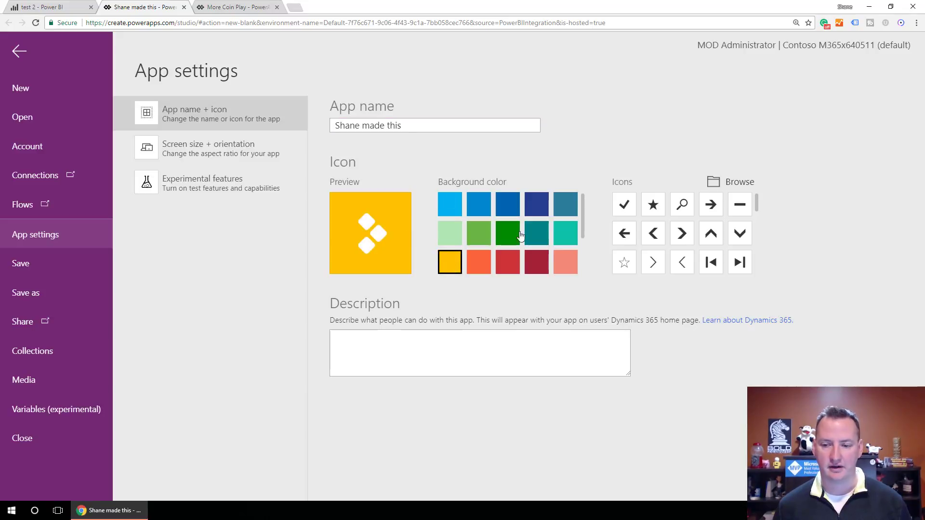
left_click(681, 233)
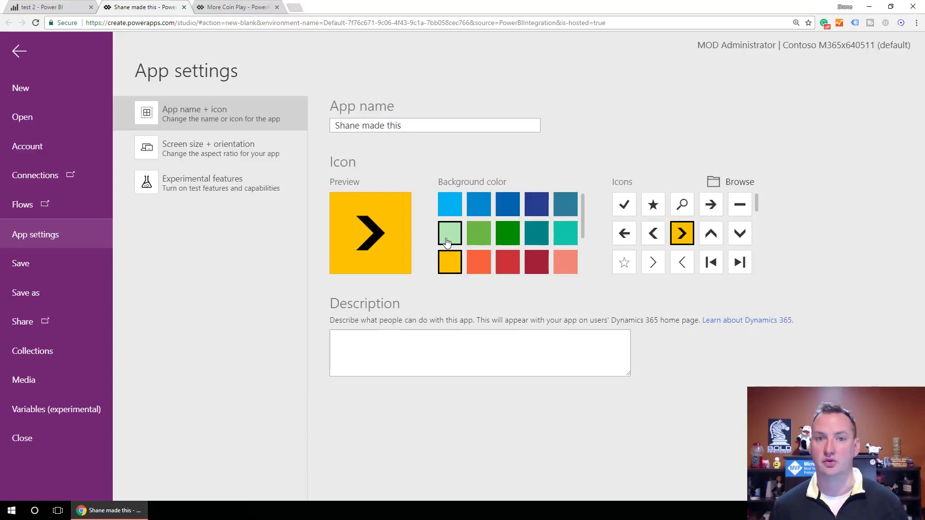
- Save the app to the cloud under its new name
left_click(31, 268)
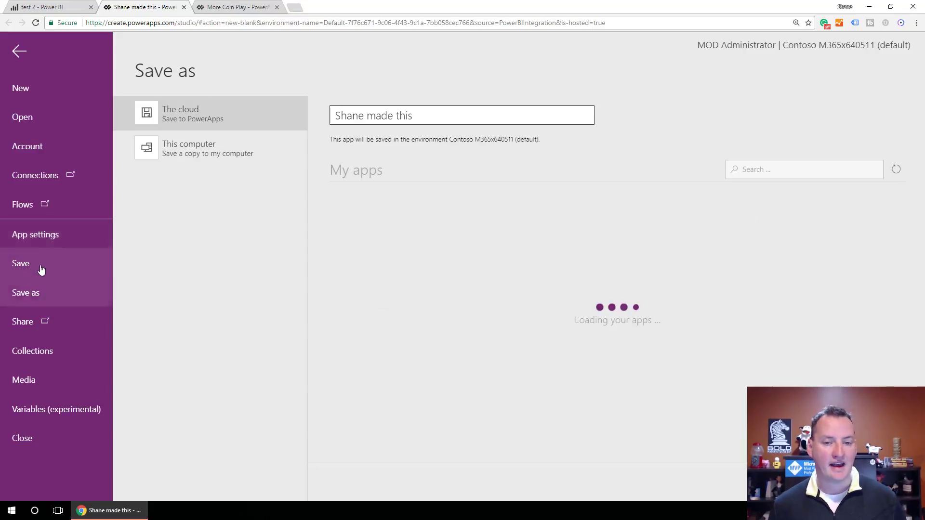
left_click(467, 123)
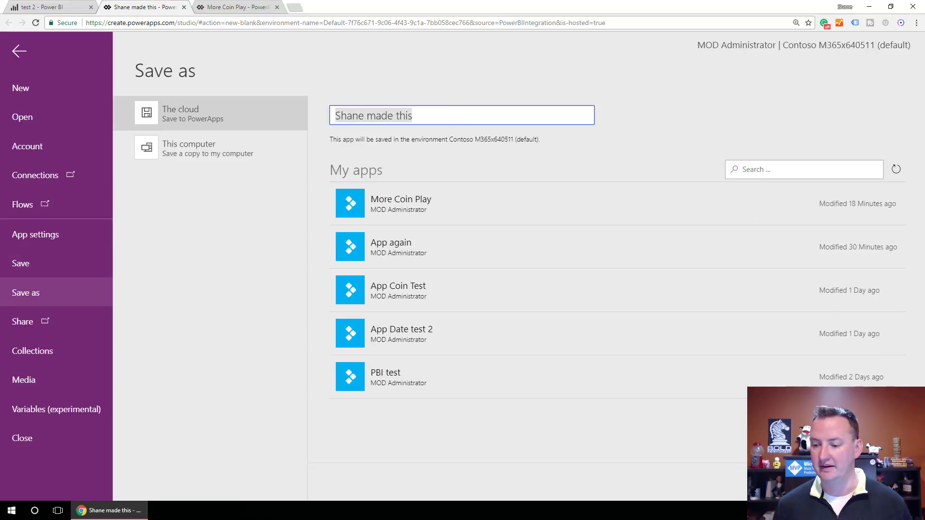
key("Return")
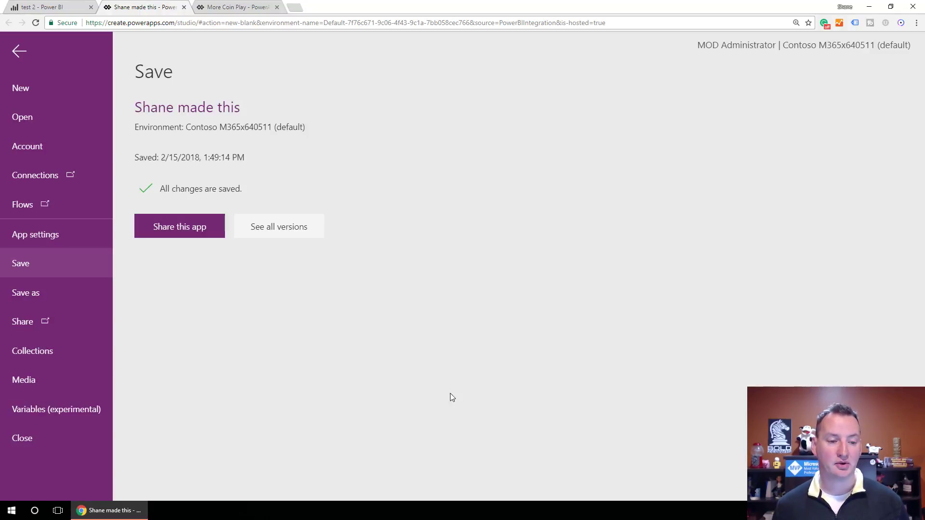
- Share the app with everyone in the organisation without an email invitation, and save
left_click(207, 227)
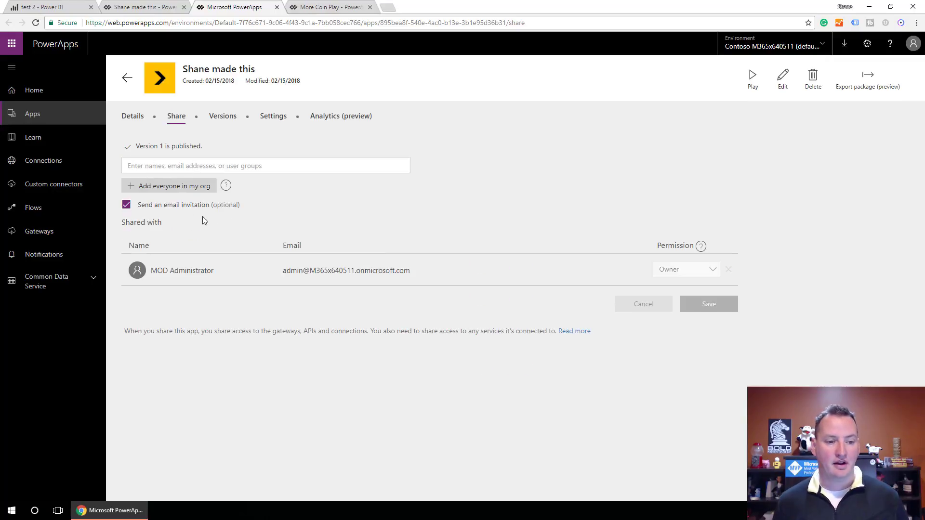
left_click(188, 189)
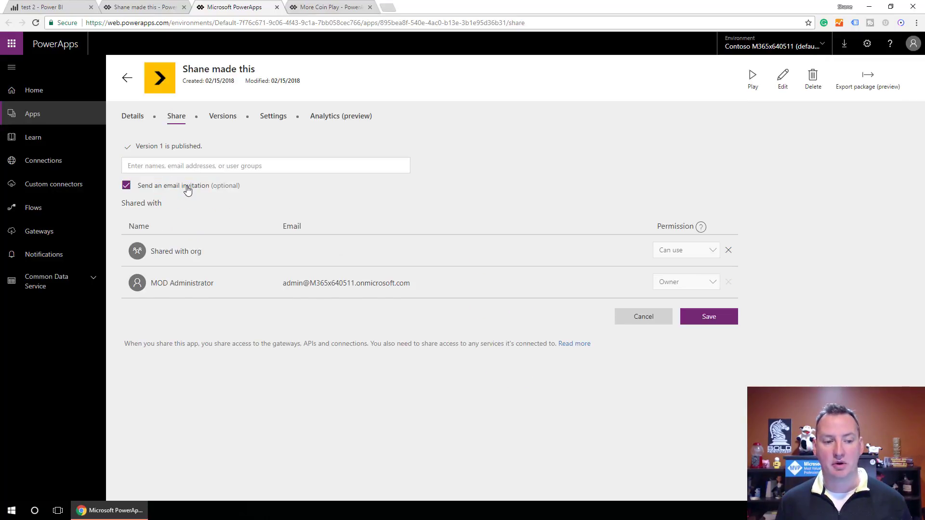
left_click(126, 186)
left_click(701, 317)
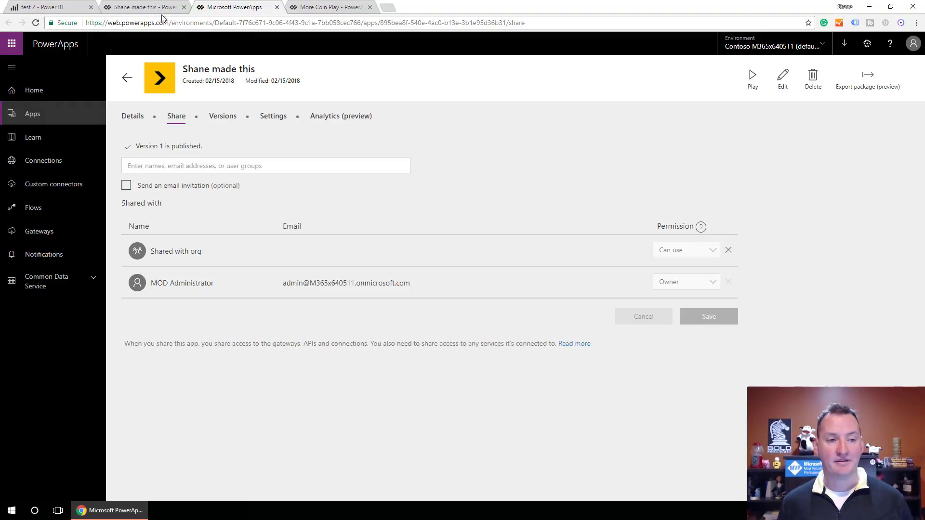
- Enlarge the embedded PowerApps visual, save the report, and filter the Date slicer to January 3, 2018
left_click(46, 13)
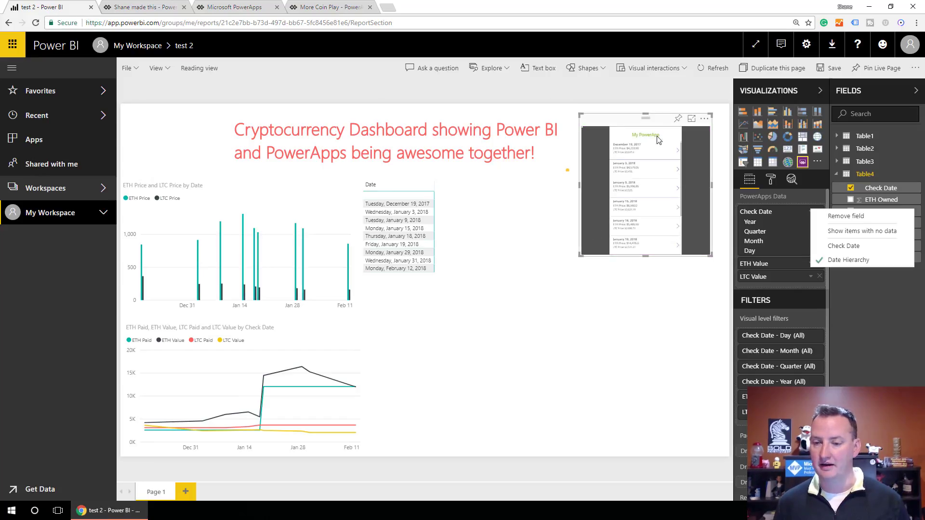
left_click_drag(580, 256, 557, 355)
left_click(564, 413)
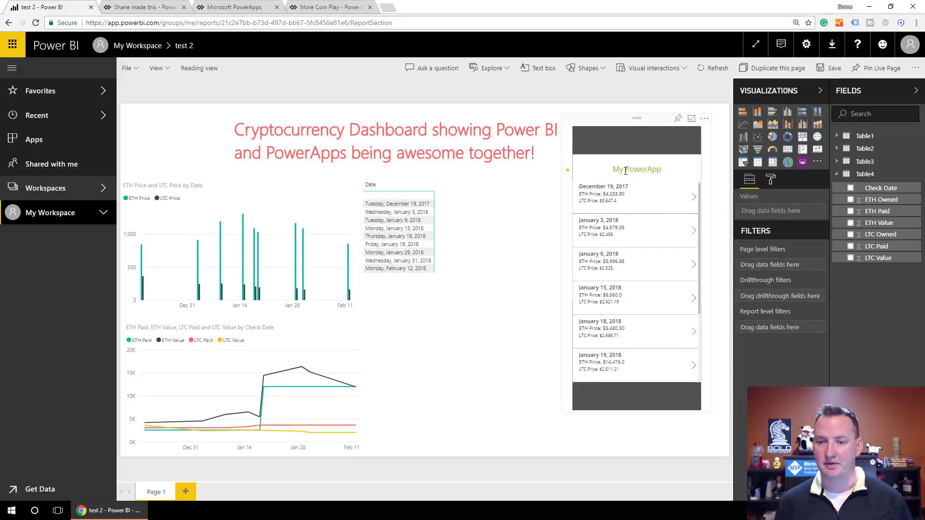
left_click(827, 70)
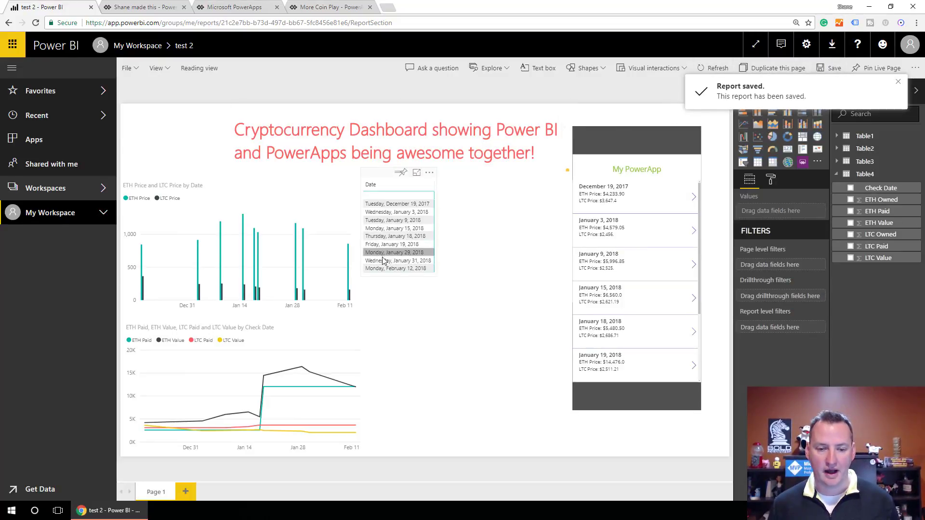
left_click(398, 214)
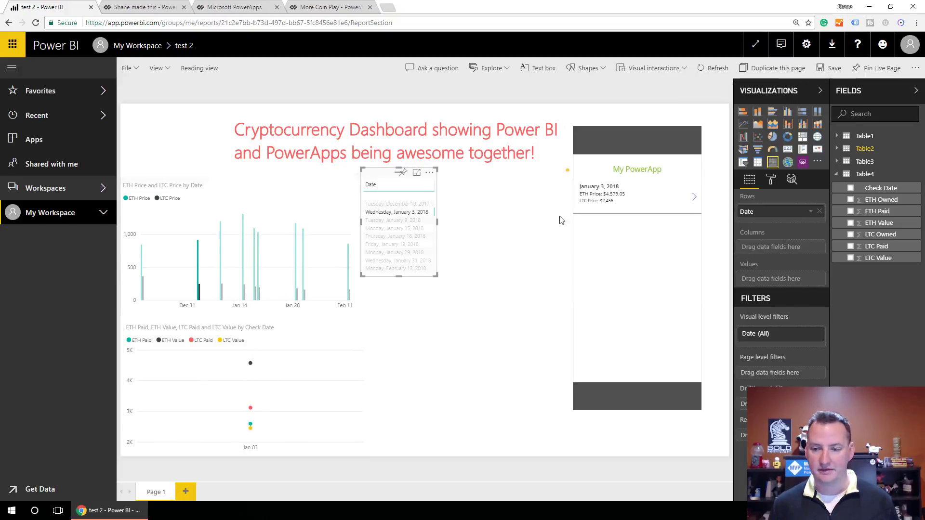
- Email 'Good job January 3, 2018' from the January 3 record to the recipient's address, then close the received message
left_click(695, 200)
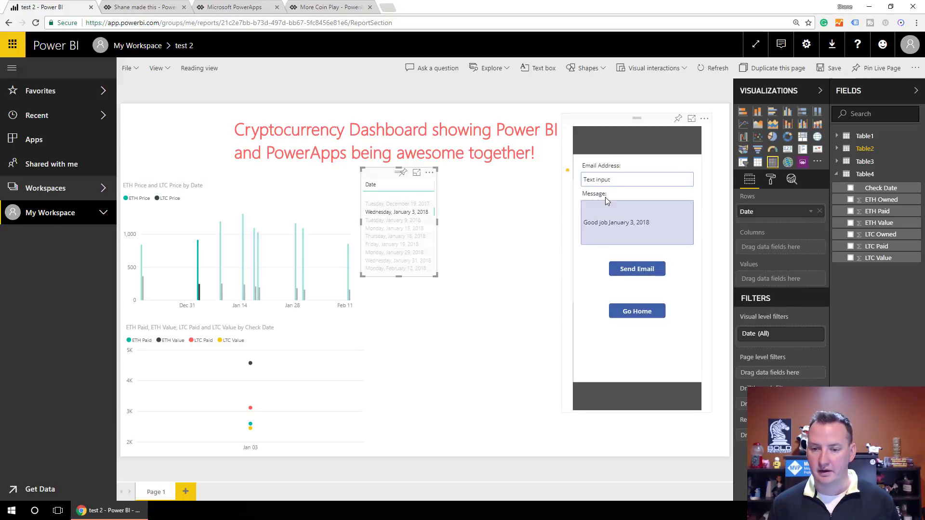
left_click(597, 180)
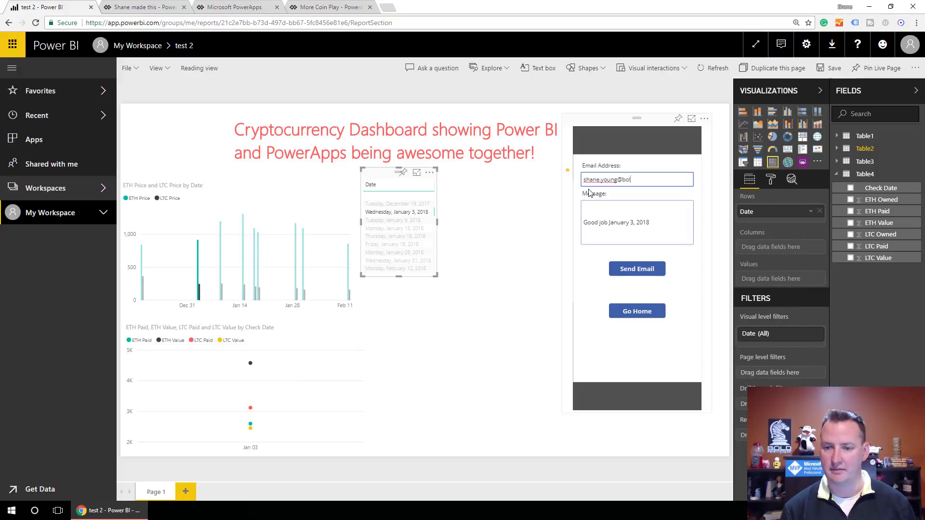
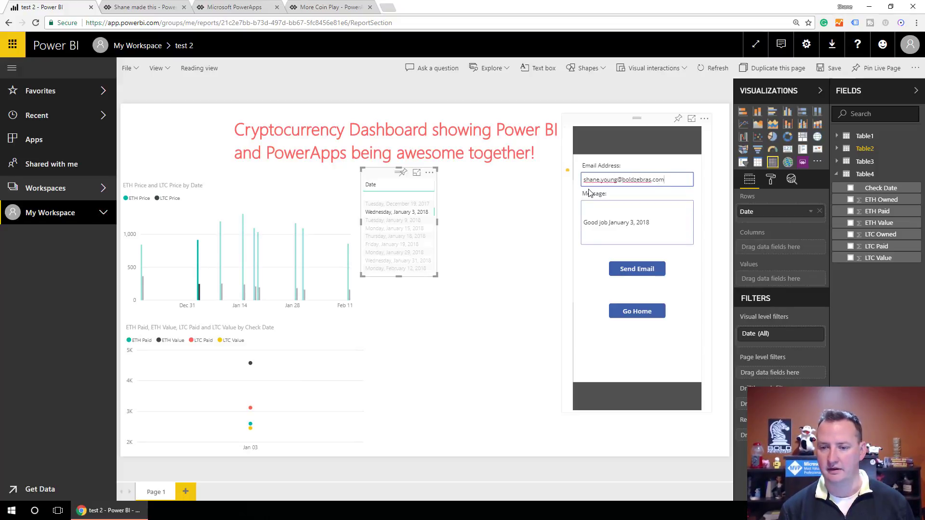
left_click(641, 270)
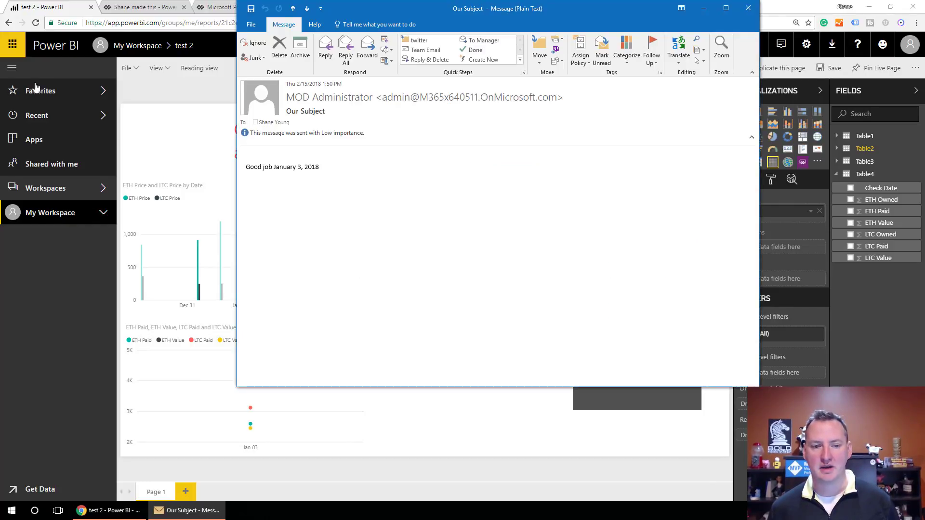
left_click(748, 9)
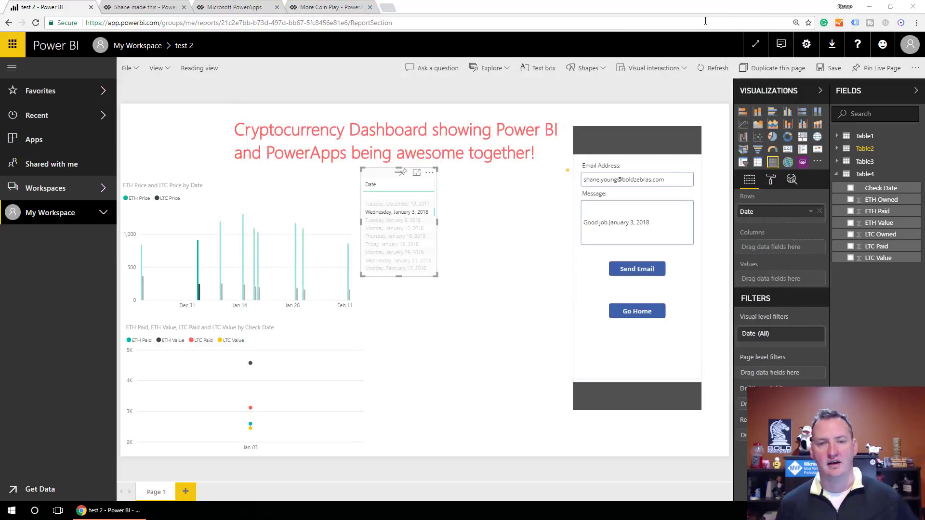